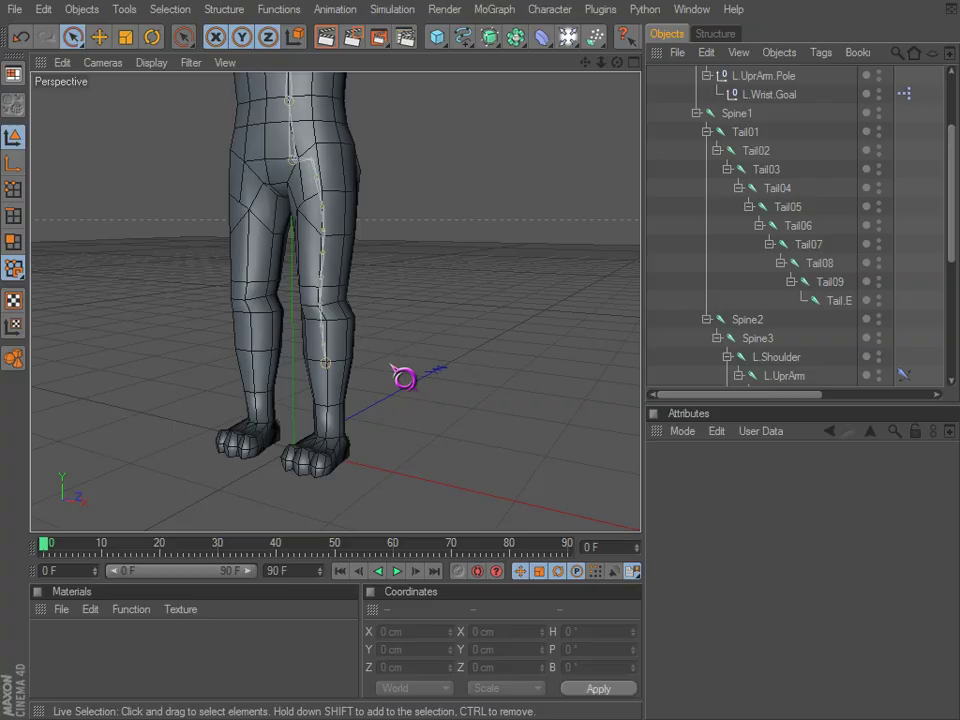
- Try moving and rotating L.Wrist.Goal to test the left arm's IK, and undo the changes
{"action": "scroll", "coordinate": [393, 329], "scroll_direction": "down", "scroll_amount": 3}
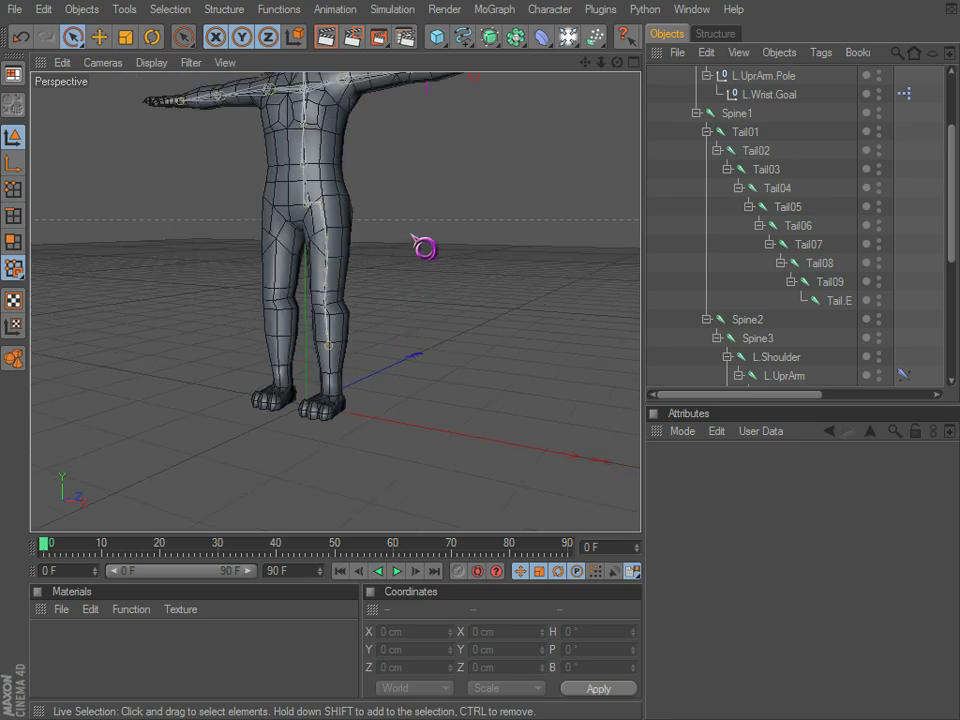
{"action": "middle_click_drag", "start_coordinate": [413, 236], "coordinate": [416, 240], "text": "alt"}
{"action": "left_click_drag", "start_coordinate": [416, 240], "coordinate": [624, 482], "text": "alt"}
{"action": "scroll", "coordinate": [428, 244], "scroll_direction": "up", "scroll_amount": 1}
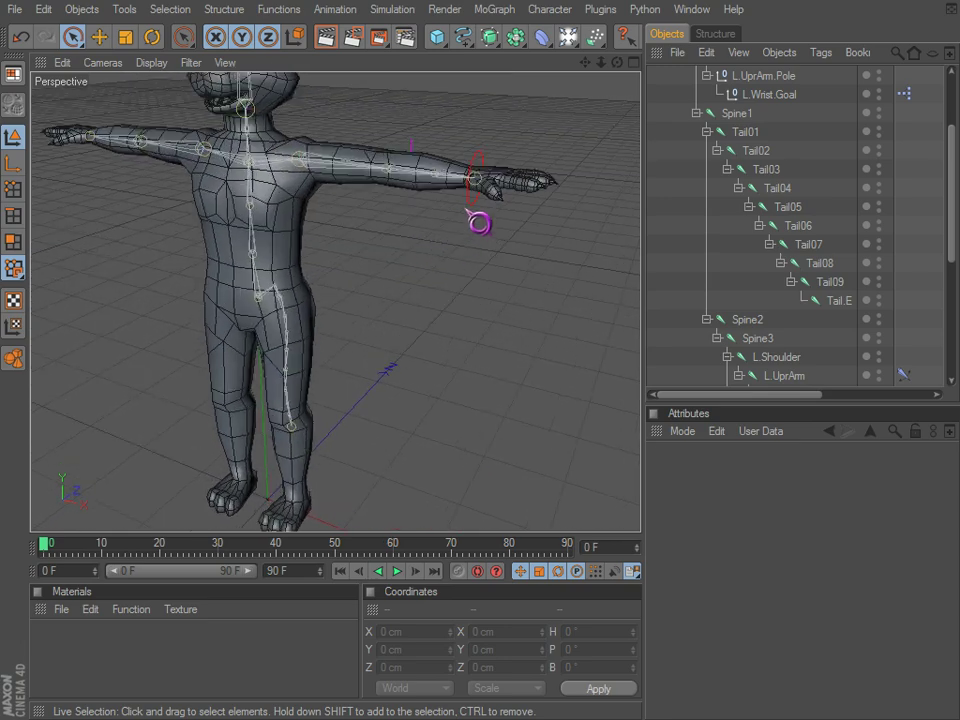
{"action": "left_click", "coordinate": [471, 204]}
{"action": "left_click_drag", "start_coordinate": [476, 178], "coordinate": [617, 455]}
{"action": "key", "text": "r"}
{"action": "key", "text": "ctrl+z"}
{"action": "key", "text": "ctrl+z"}
{"action": "key", "text": "ctrl+z"}
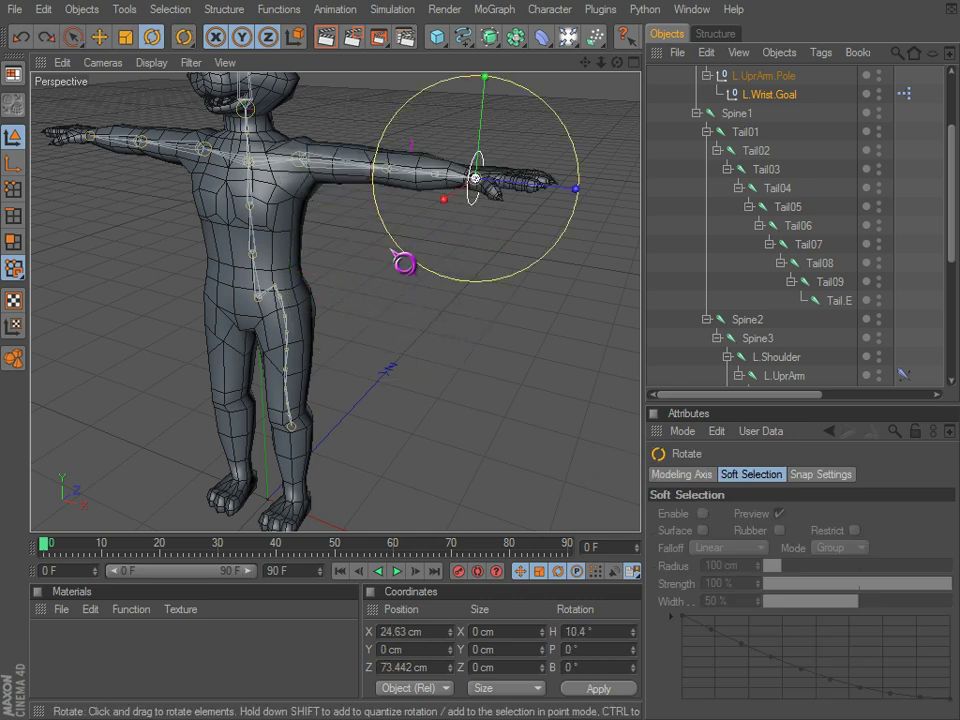
- Examine the wrist control and the priority options of the XPresso tag on L.Wrist.Goal
{"action": "scroll", "coordinate": [453, 213], "scroll_direction": "up", "scroll_amount": 1}
{"action": "middle_click_drag", "start_coordinate": [468, 226], "coordinate": [453, 262], "text": "alt"}
{"action": "scroll", "coordinate": [453, 262], "scroll_direction": "up", "scroll_amount": 3}
{"action": "left_click_drag", "start_coordinate": [517, 244], "coordinate": [493, 272], "text": "alt"}
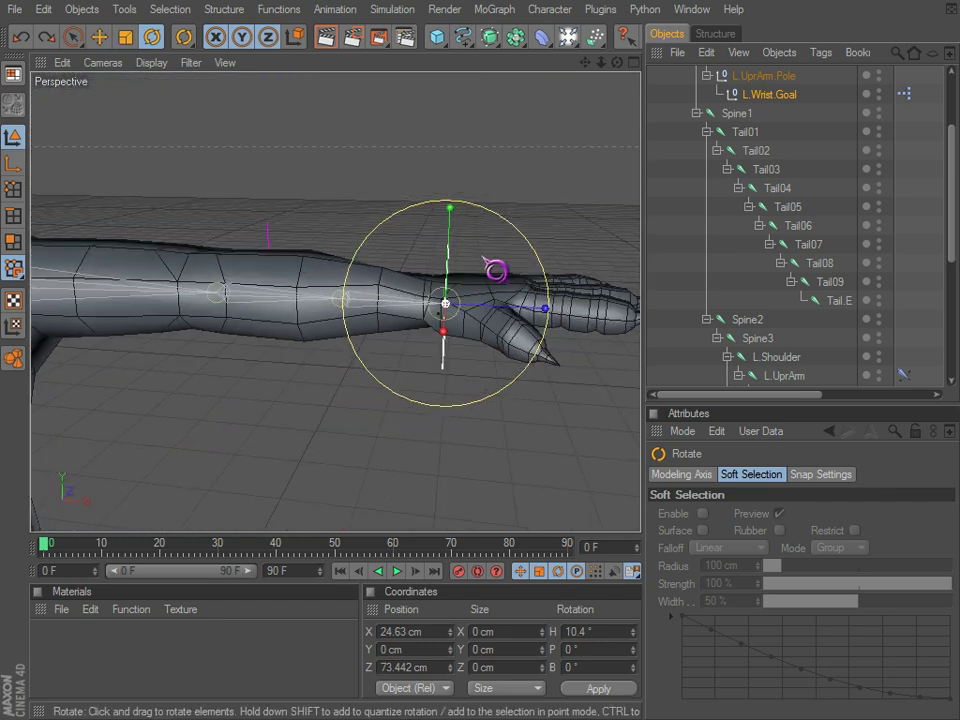
{"action": "scroll", "coordinate": [915, 274], "scroll_direction": "down", "scroll_amount": 5}
{"action": "scroll", "coordinate": [905, 273], "scroll_direction": "down", "scroll_amount": 1}
{"action": "scroll", "coordinate": [884, 272], "scroll_direction": "up", "scroll_amount": 10}
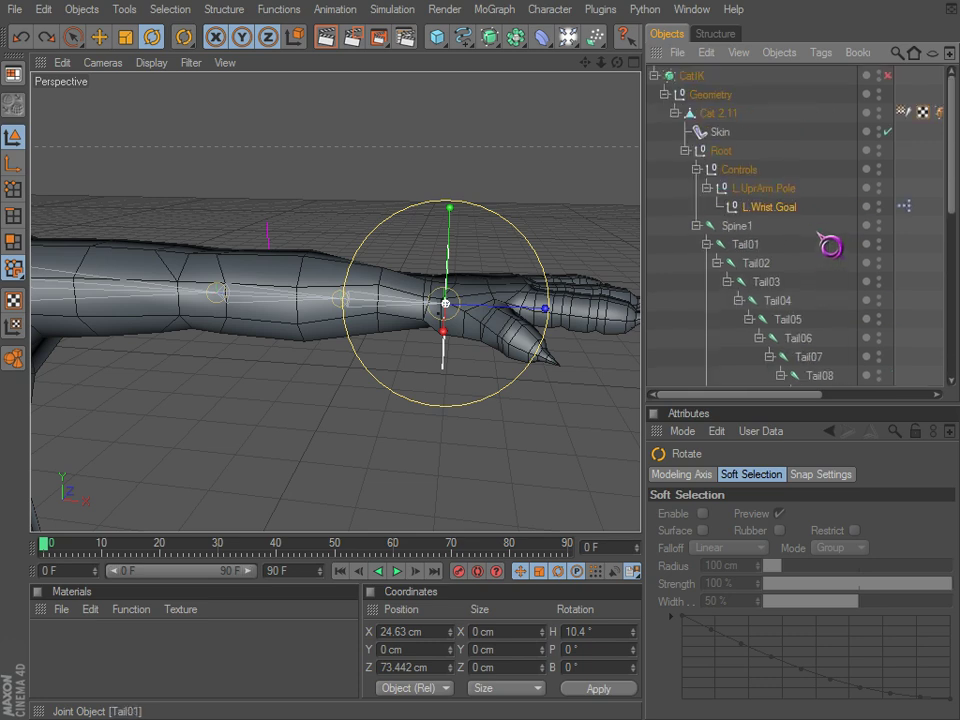
{"action": "left_click", "coordinate": [778, 214]}
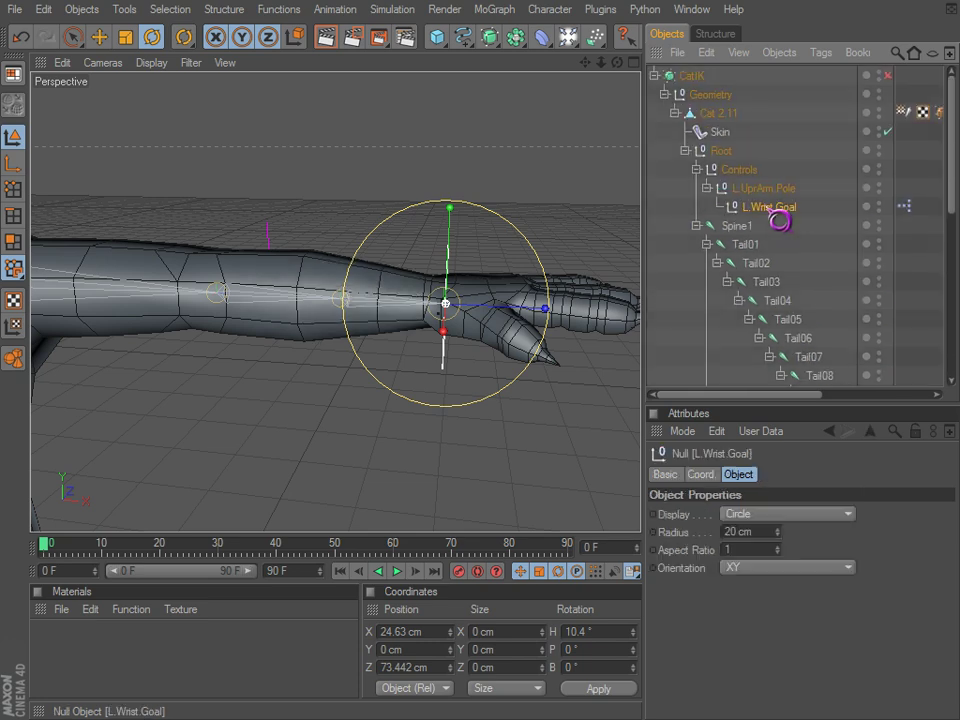
{"action": "left_click", "coordinate": [904, 206]}
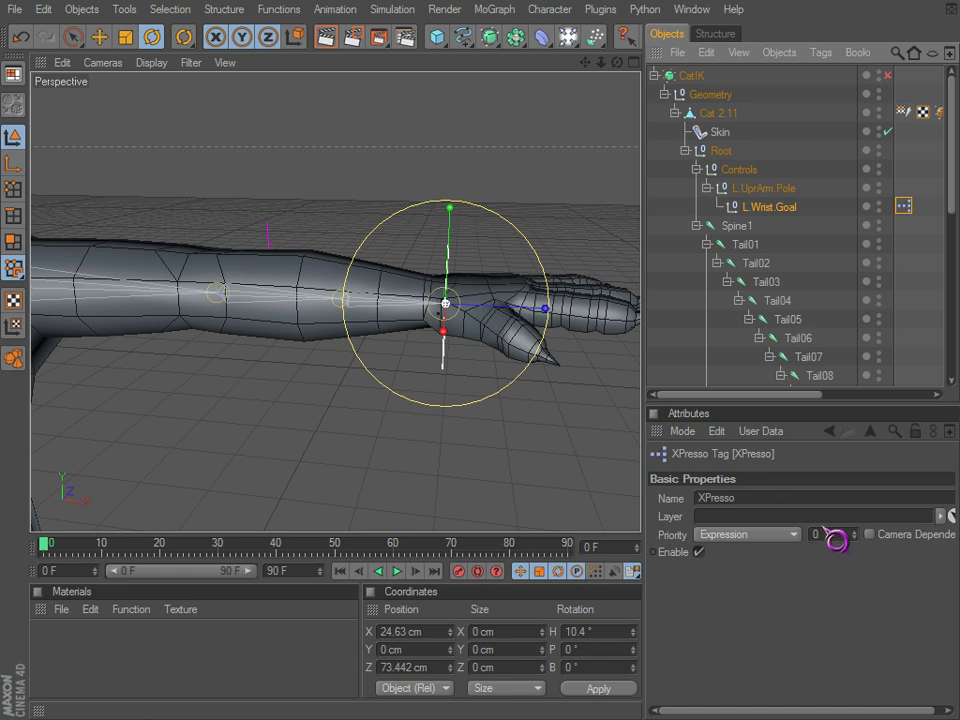
{"action": "left_click", "coordinate": [740, 536]}
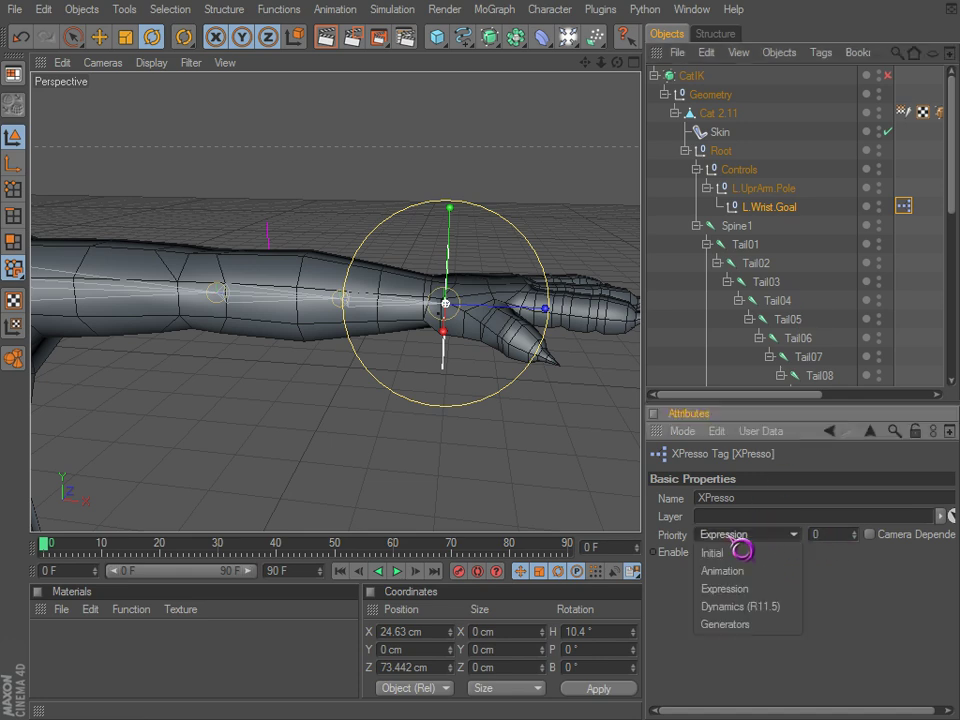
{"action": "left_click", "coordinate": [830, 592]}
{"action": "left_click", "coordinate": [928, 216]}
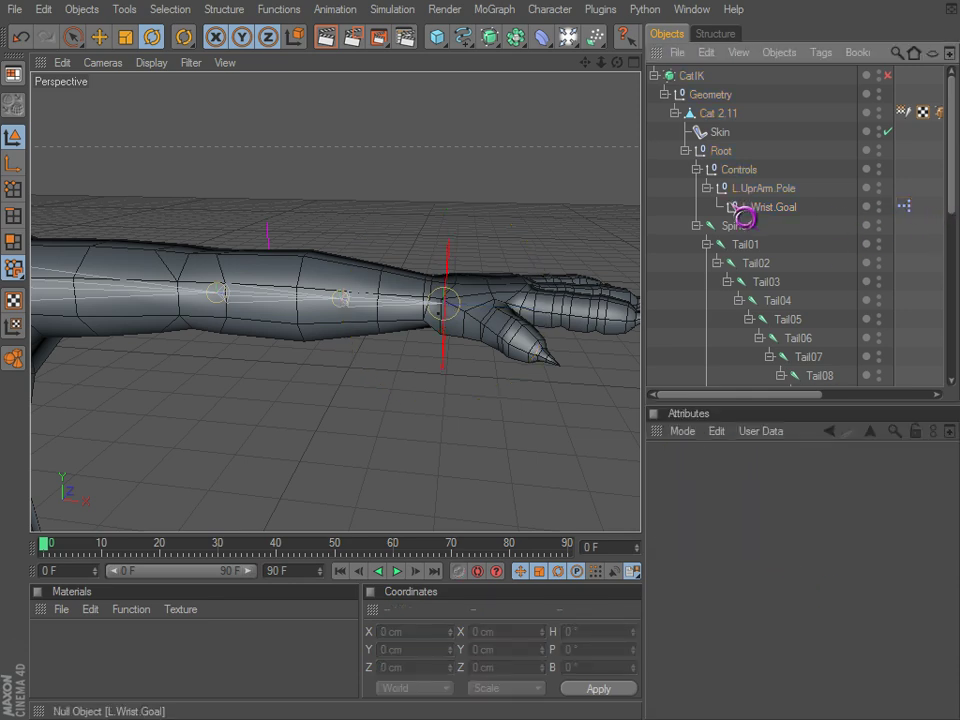
- Examine the cat's tail joint chain from the side and locate its joints in the object hierarchy
{"action": "scroll", "coordinate": [432, 262], "scroll_direction": "down", "scroll_amount": 4}
{"action": "scroll", "coordinate": [432, 262], "scroll_direction": "down", "scroll_amount": 4}
{"action": "middle_click_drag", "start_coordinate": [214, 394], "coordinate": [293, 182], "text": "alt"}
{"action": "scroll", "coordinate": [218, 386], "scroll_direction": "down", "scroll_amount": 2}
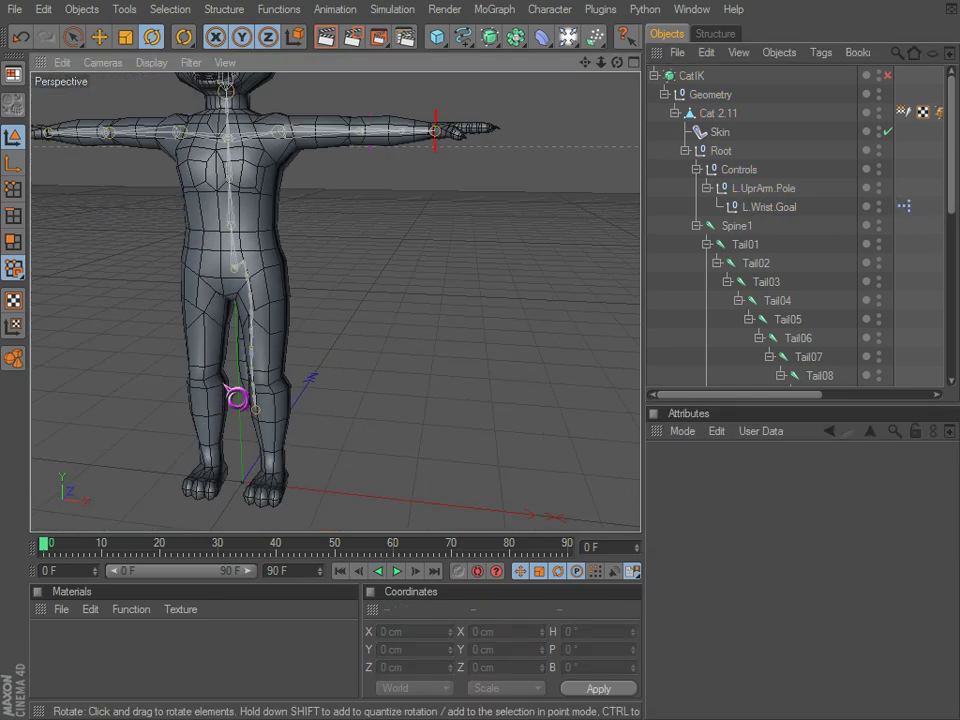
{"action": "middle_click_drag", "start_coordinate": [240, 395], "coordinate": [265, 384], "text": "alt"}
{"action": "left_click_drag", "start_coordinate": [267, 385], "coordinate": [226, 337], "text": "alt"}
{"action": "right_click_drag", "start_coordinate": [226, 337], "coordinate": [279, 354], "text": "alt"}
{"action": "middle_click_drag", "start_coordinate": [244, 394], "coordinate": [268, 360], "text": "alt"}
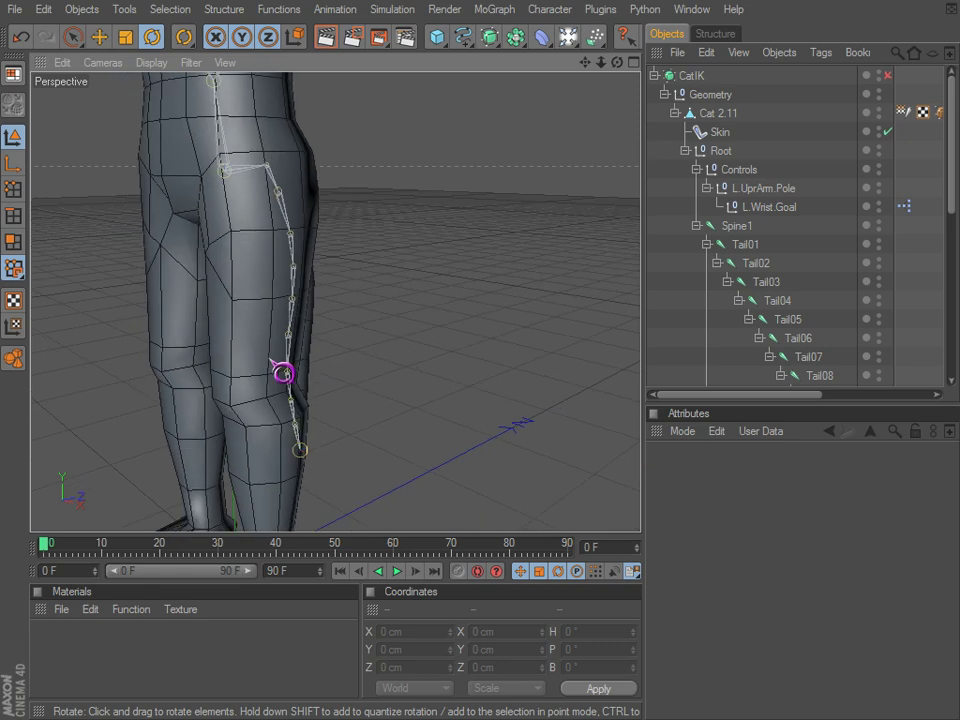
{"action": "left_click_drag", "start_coordinate": [268, 360], "coordinate": [619, 457], "text": "alt"}
{"action": "scroll", "coordinate": [790, 210], "scroll_direction": "down", "scroll_amount": 3}
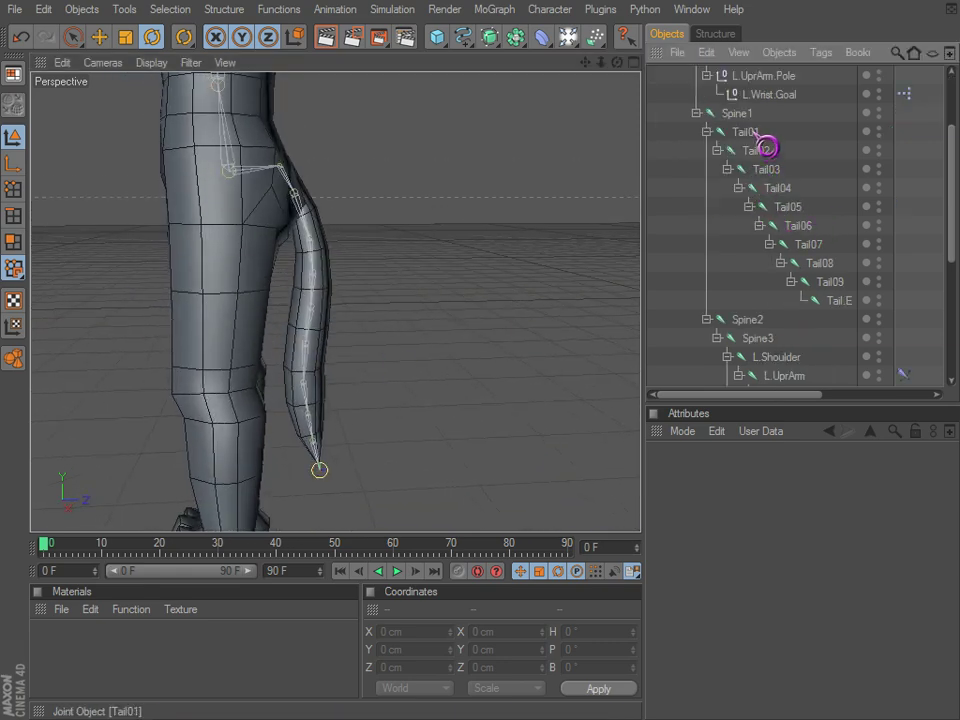
- Try extending the tail chain with an offset duplicate of Tail.E, and undo the addition
{"action": "left_click", "coordinate": [840, 302], "text": "shift"}
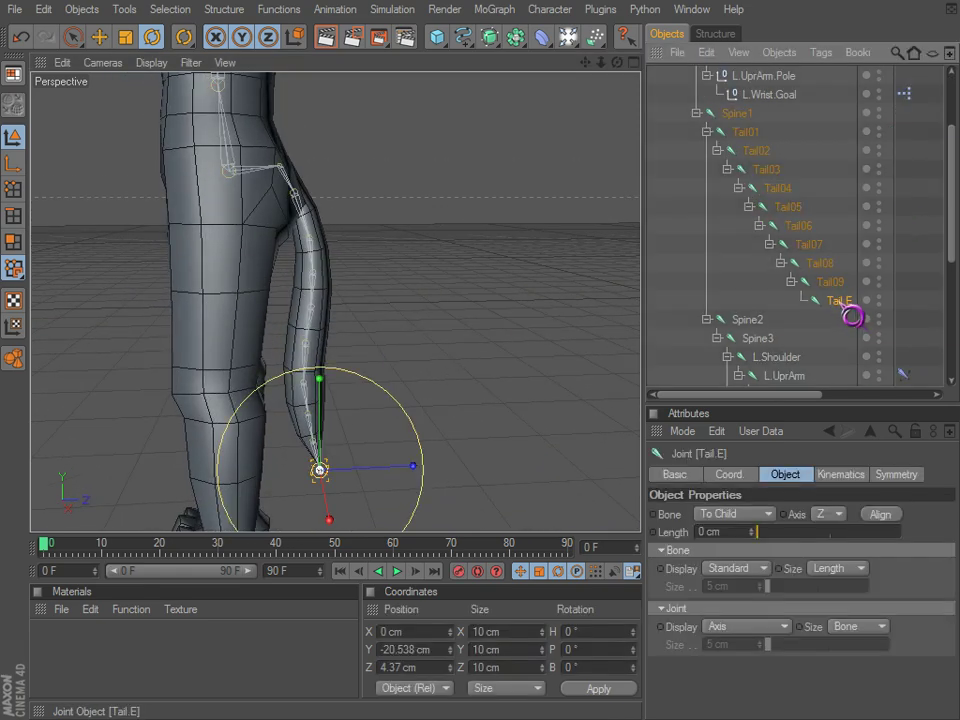
{"action": "left_click_drag", "start_coordinate": [841, 303], "coordinate": [836, 302], "text": "ctrl"}
{"action": "middle_click_drag", "start_coordinate": [628, 480], "coordinate": [613, 425], "text": "alt"}
{"action": "key", "text": "e"}
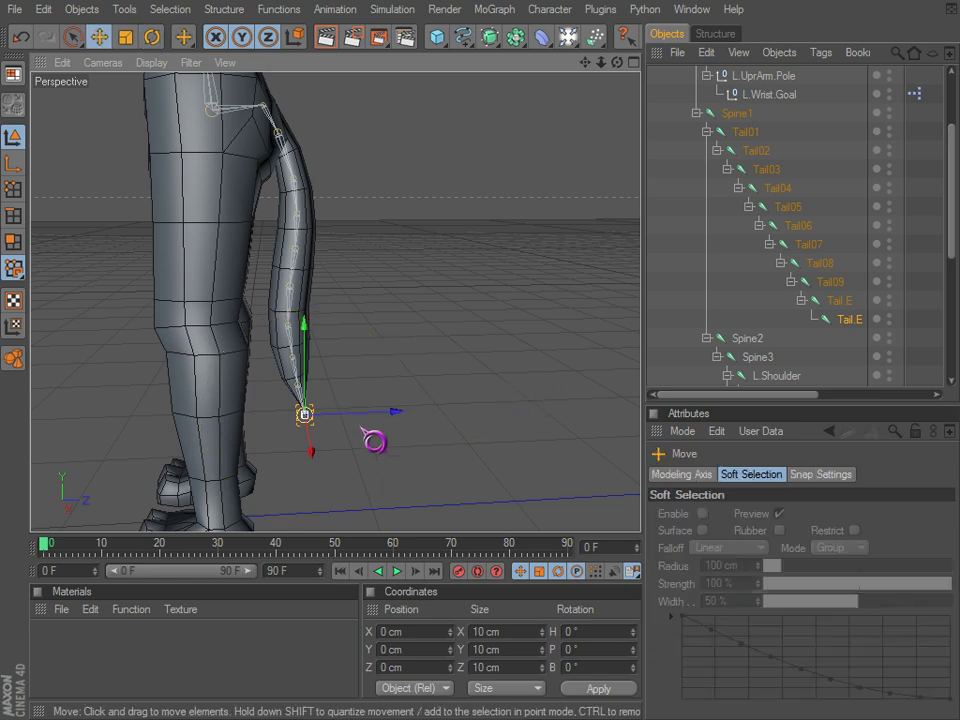
{"action": "left_click_drag", "start_coordinate": [373, 441], "coordinate": [311, 428], "text": "alt"}
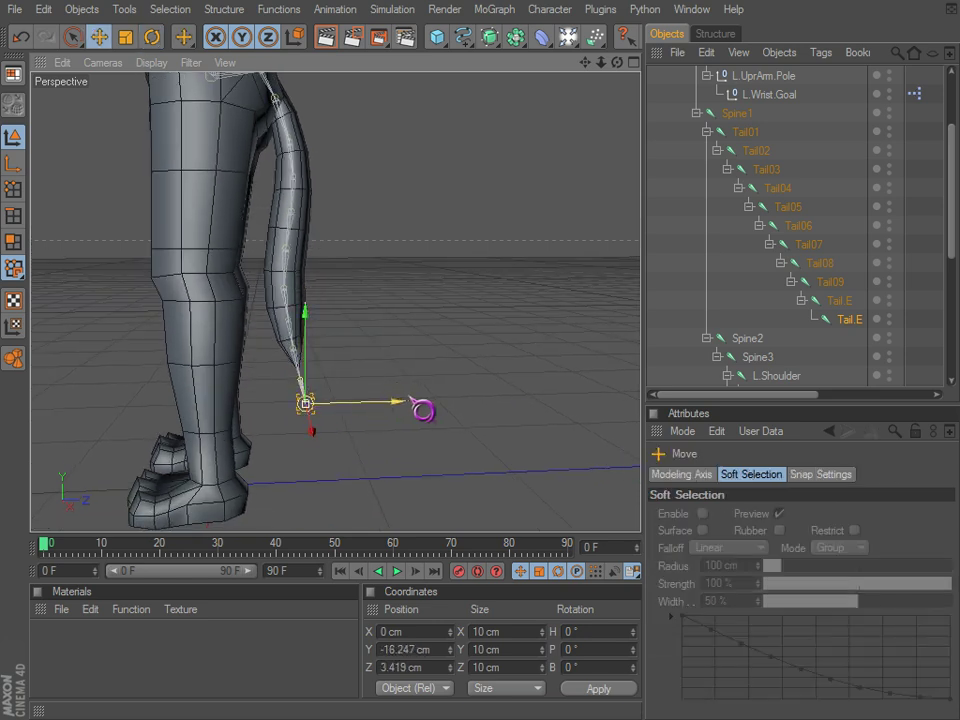
{"action": "key", "text": "ctrl+z"}
{"action": "key", "text": "ctrl+z"}
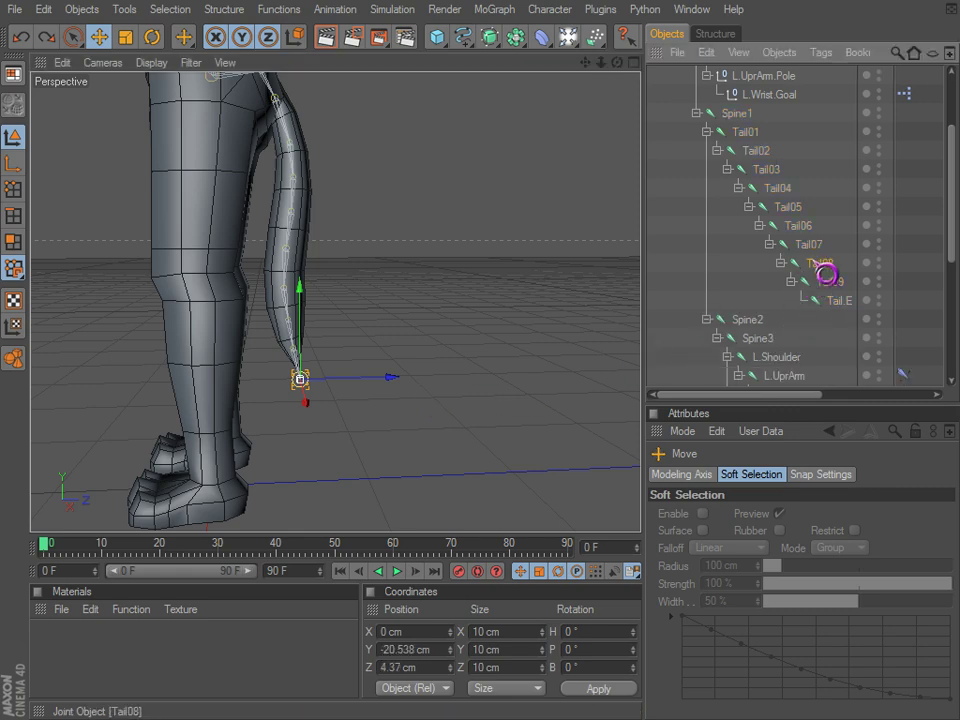
- Align the axes of all tail joints from Tail01 through Tail.E with the Align command
{"action": "left_click", "coordinate": [842, 301]}
{"action": "left_click", "coordinate": [752, 138], "text": "shift"}
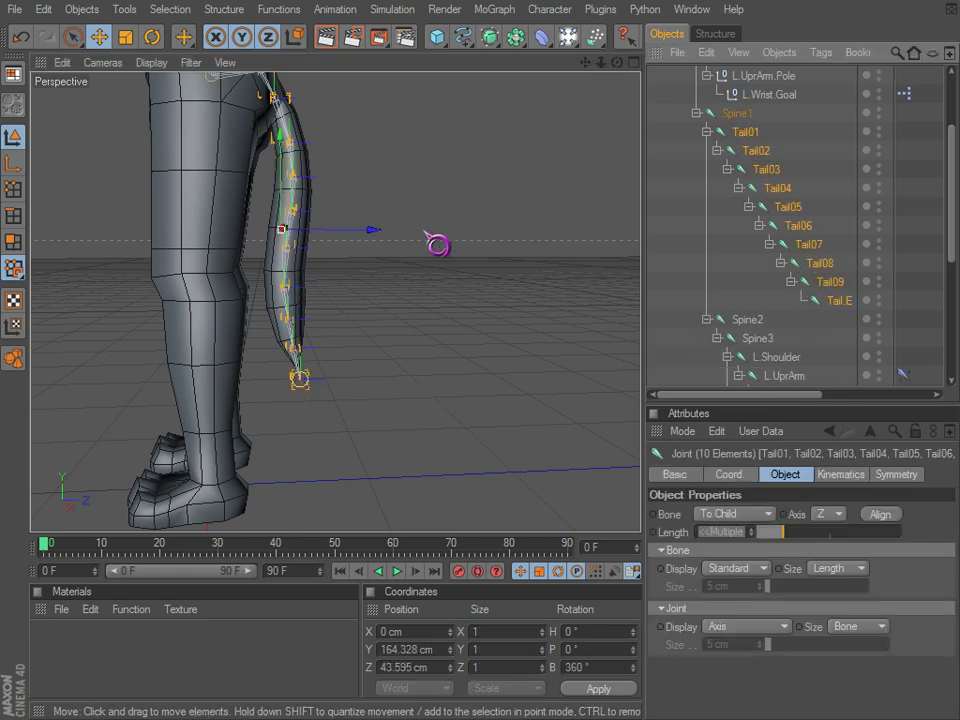
{"action": "scroll", "coordinate": [437, 242], "scroll_direction": "up", "scroll_amount": 5}
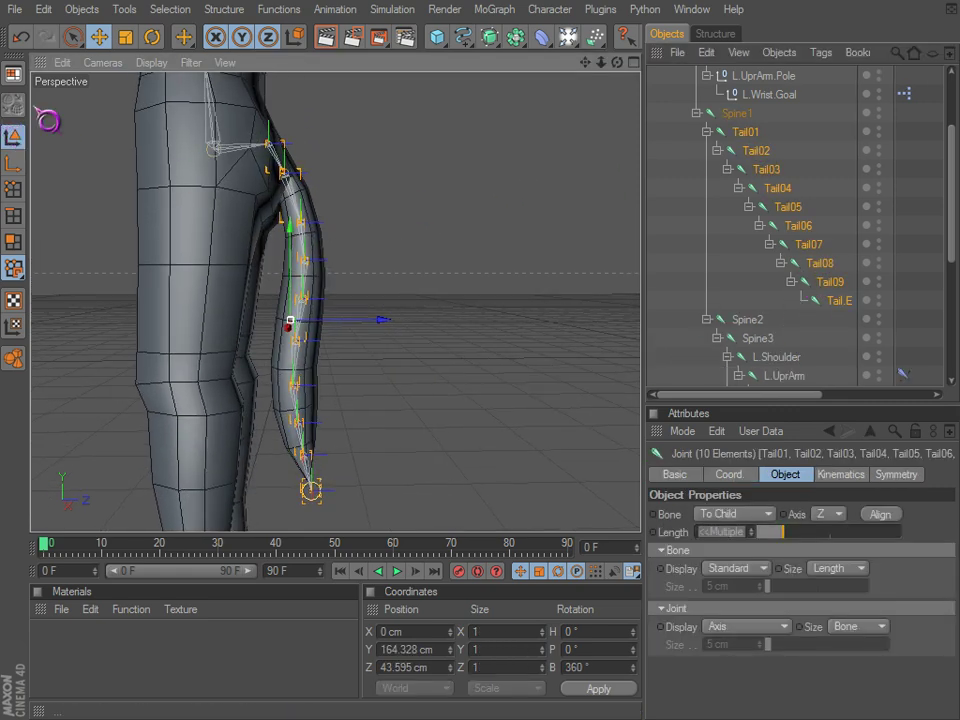
{"action": "left_click", "coordinate": [72, 37]}
{"action": "left_click_drag", "start_coordinate": [343, 231], "coordinate": [326, 507], "text": "alt"}
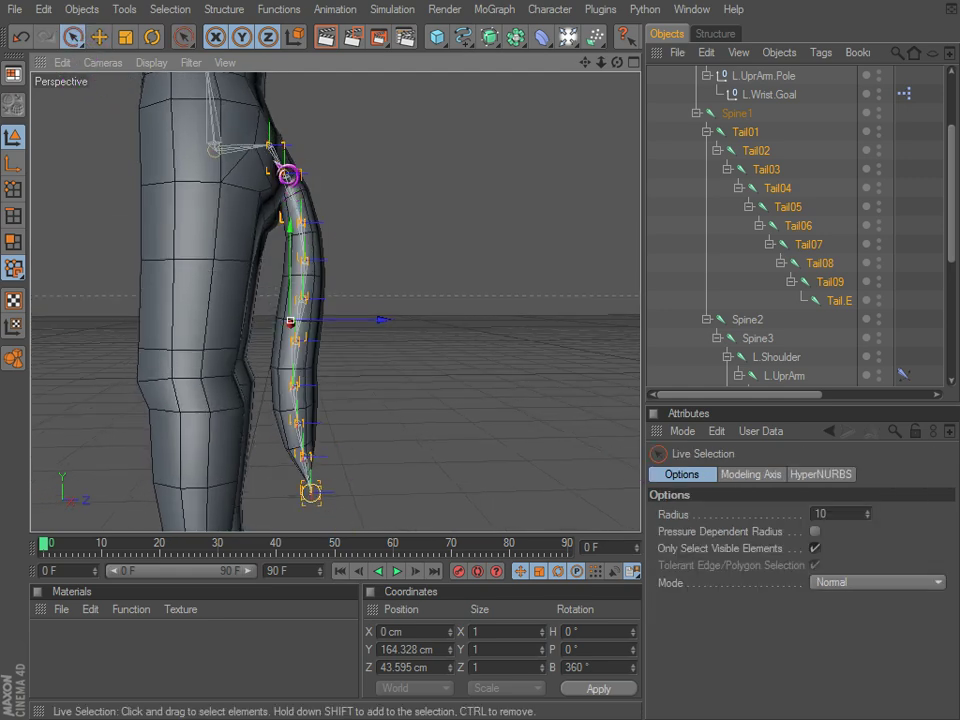
{"action": "left_click", "coordinate": [563, 10]}
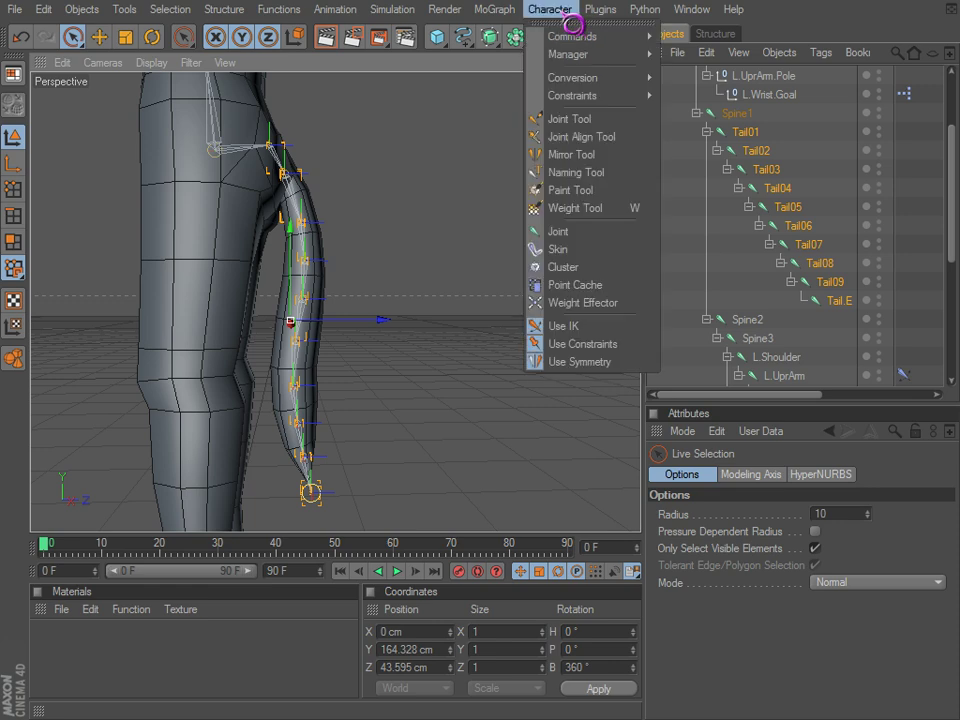
{"action": "mouse_move", "coordinate": [567, 40]}
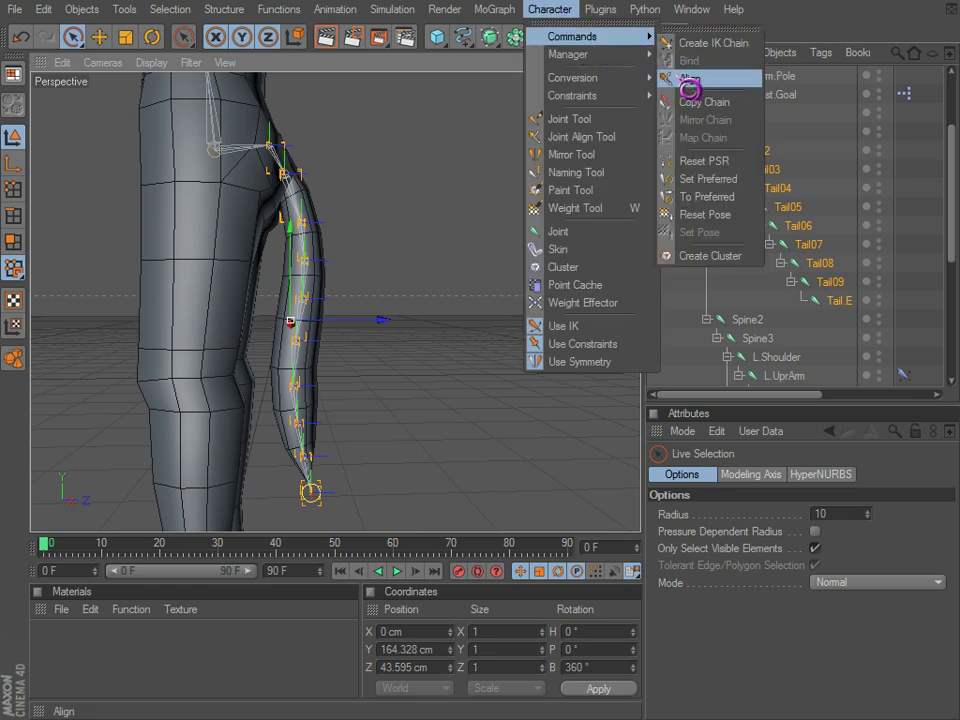
{"action": "left_click", "coordinate": [688, 79]}
{"action": "mouse_move", "coordinate": [491, 300]}
{"action": "left_mouse_down", "text": "alt"}
{"action": "mouse_move", "coordinate": [471, 317]}
{"action": "mouse_move", "coordinate": [630, 468]}
{"action": "mouse_move", "coordinate": [484, 317]}
{"action": "left_mouse_up", "text": "alt"}
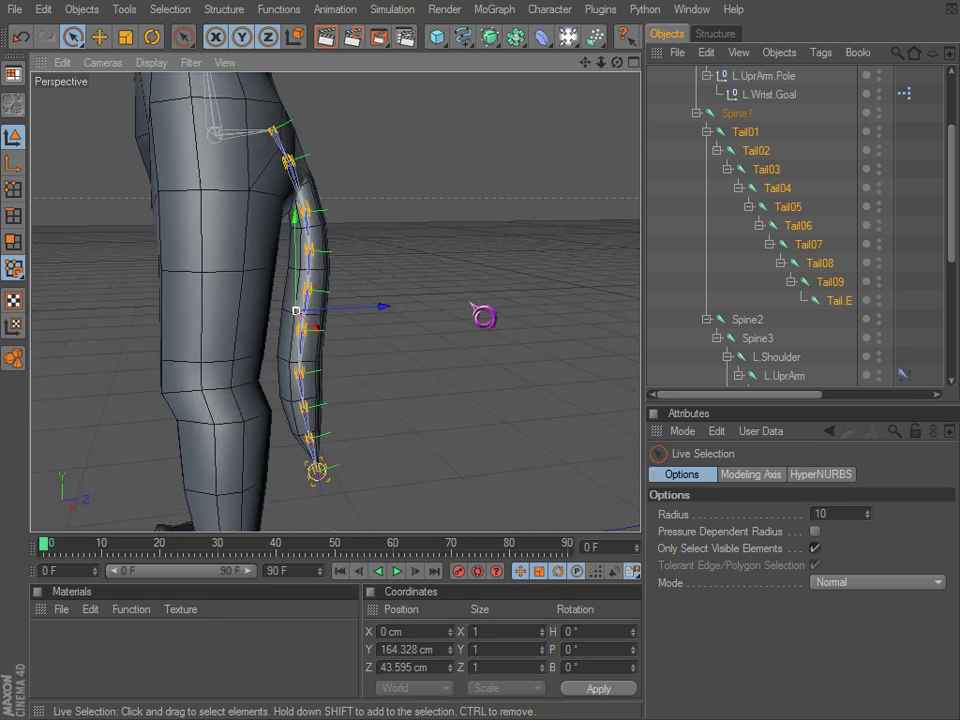
- Select only the joints Tail01, Tail05 and Tail.E and create a spline from them with Joints To Spline
{"action": "left_click", "coordinate": [757, 137]}
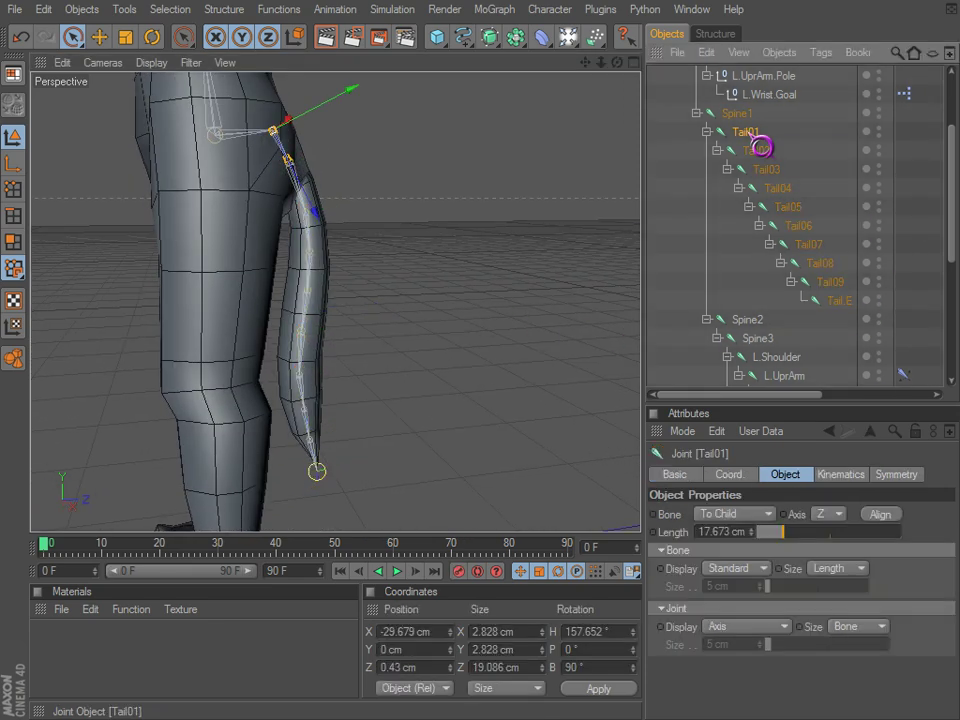
{"action": "left_click_drag", "start_coordinate": [565, 190], "coordinate": [420, 205], "text": "alt"}
{"action": "left_click", "coordinate": [552, 12]}
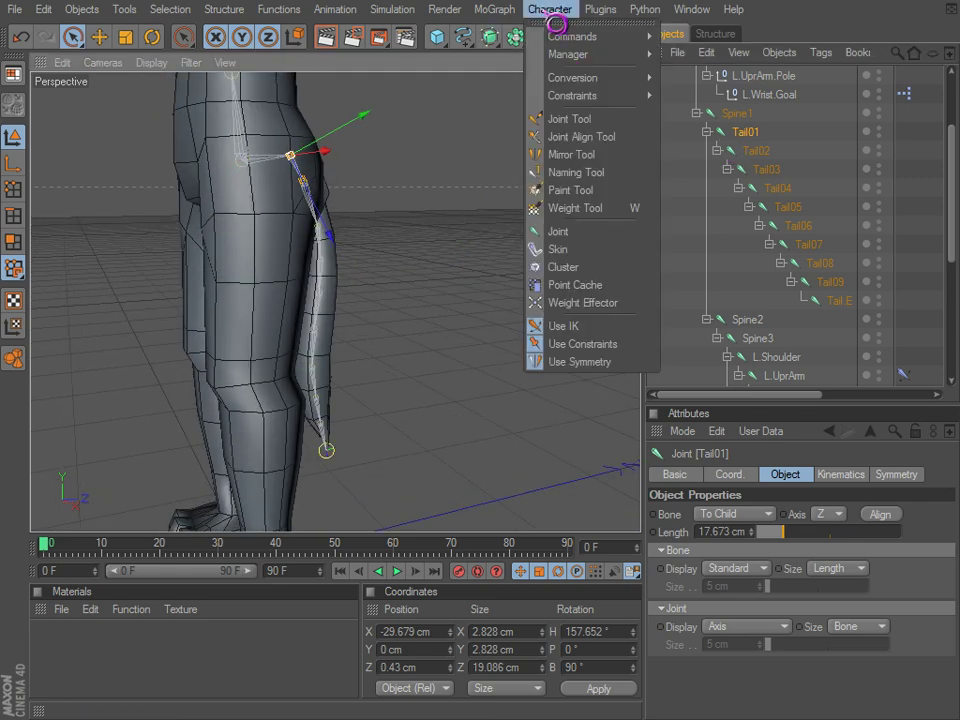
{"action": "left_click", "coordinate": [551, 11]}
{"action": "left_click_drag", "start_coordinate": [411, 245], "coordinate": [336, 137], "text": "alt"}
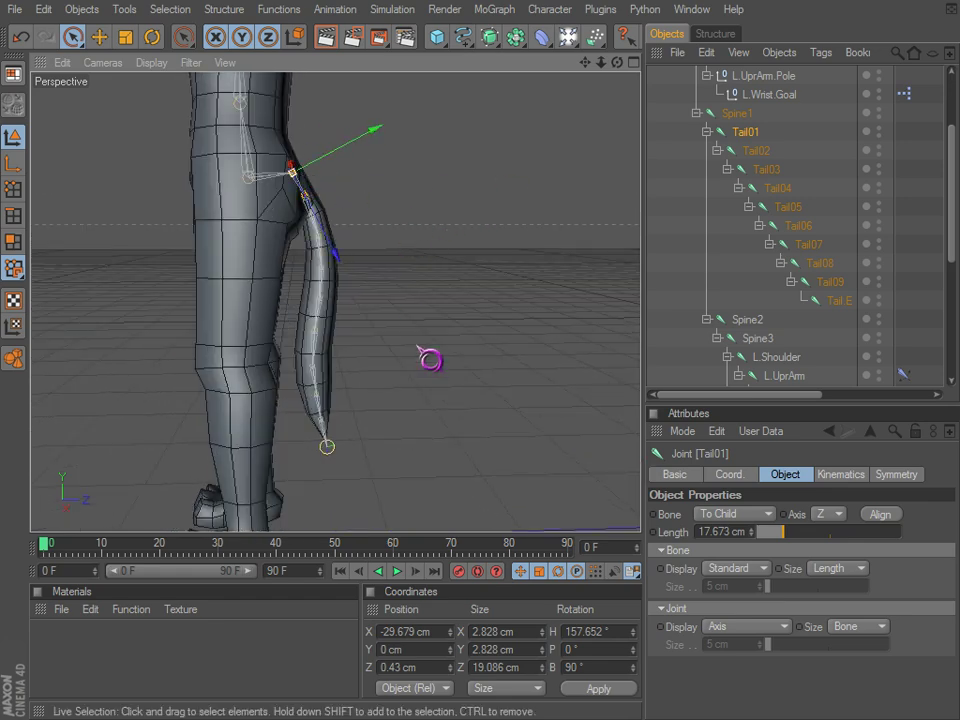
{"action": "left_click", "coordinate": [791, 208], "text": "shift"}
{"action": "left_click", "coordinate": [843, 299], "text": "shift"}
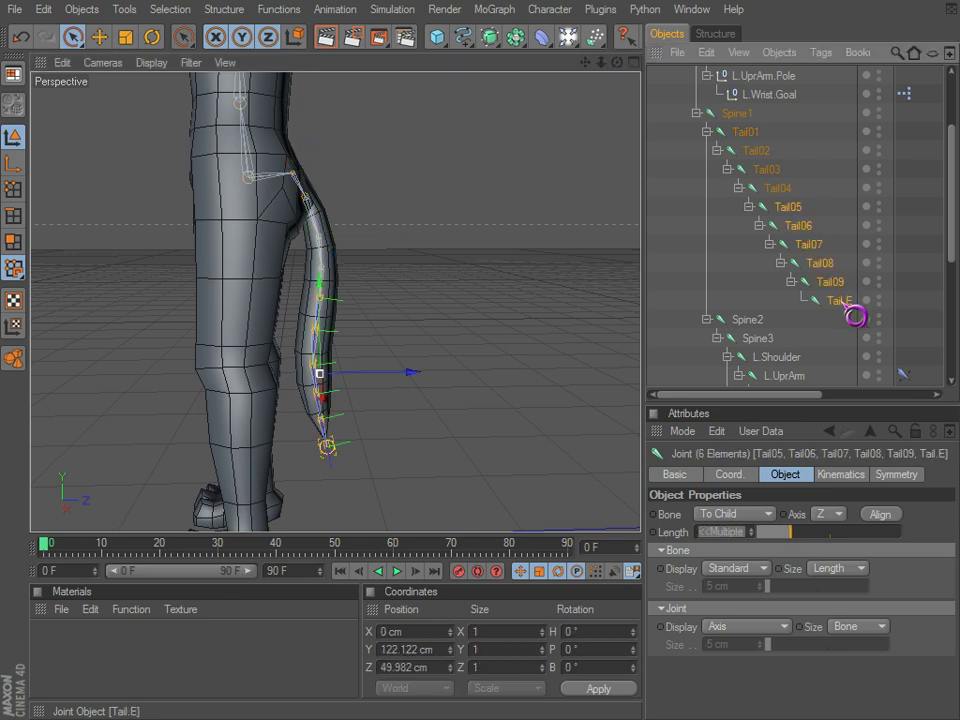
{"action": "key", "text": "ctrl+z"}
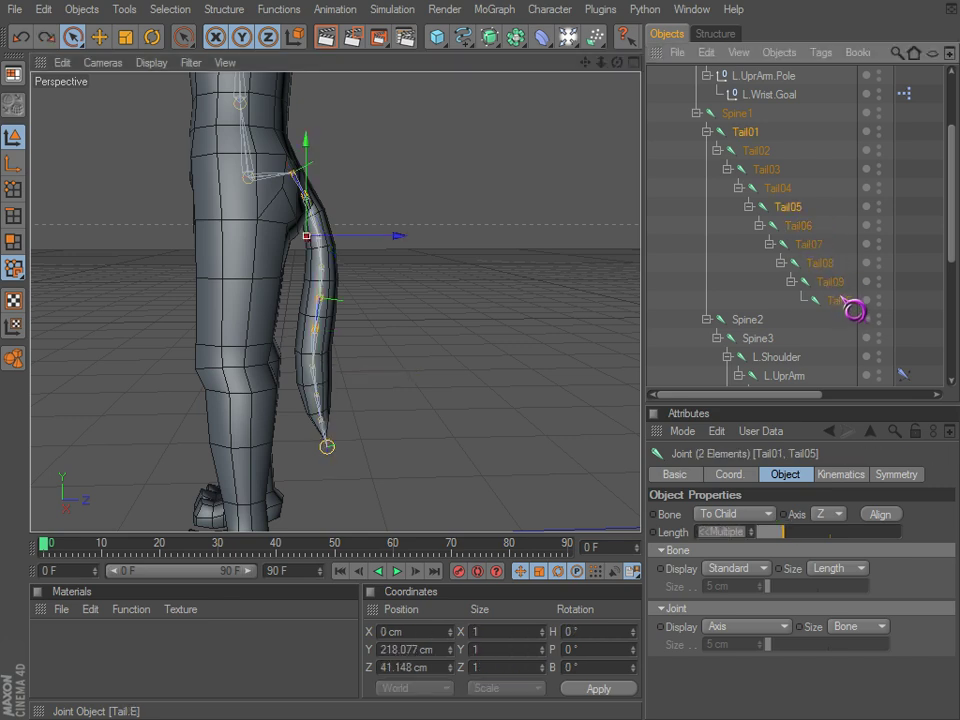
{"action": "left_click", "coordinate": [843, 301], "text": "ctrl"}
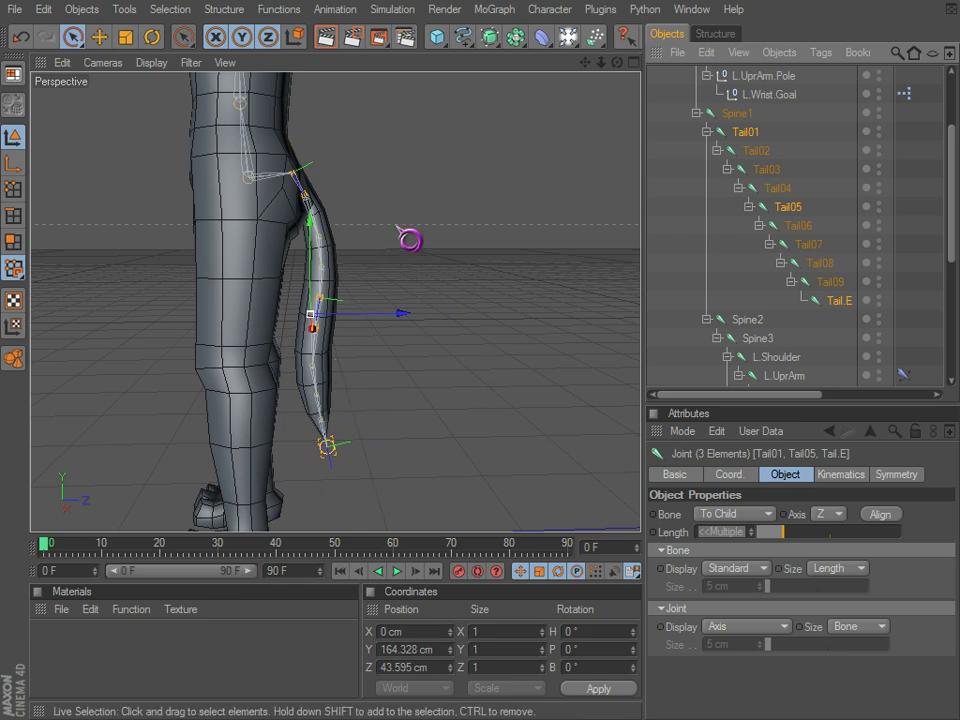
{"action": "left_click", "coordinate": [560, 12]}
{"action": "mouse_move", "coordinate": [590, 88]}
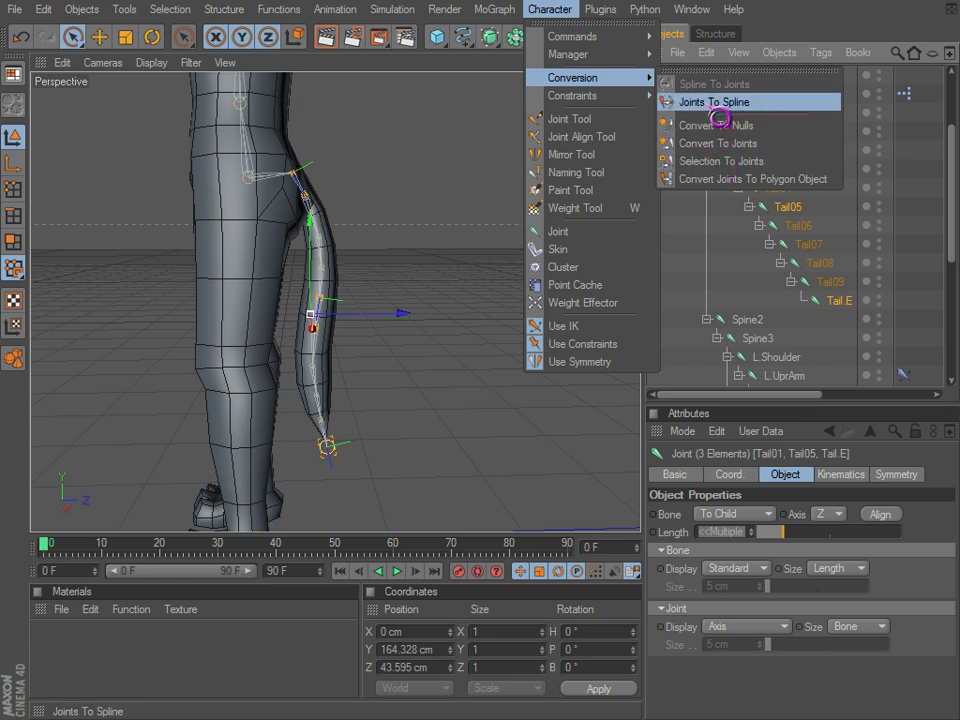
{"action": "left_click", "coordinate": [720, 102]}
- Inspect the points of the new Spline along the tail in point mode
{"action": "scroll", "coordinate": [785, 209], "scroll_direction": "up", "scroll_amount": 3}
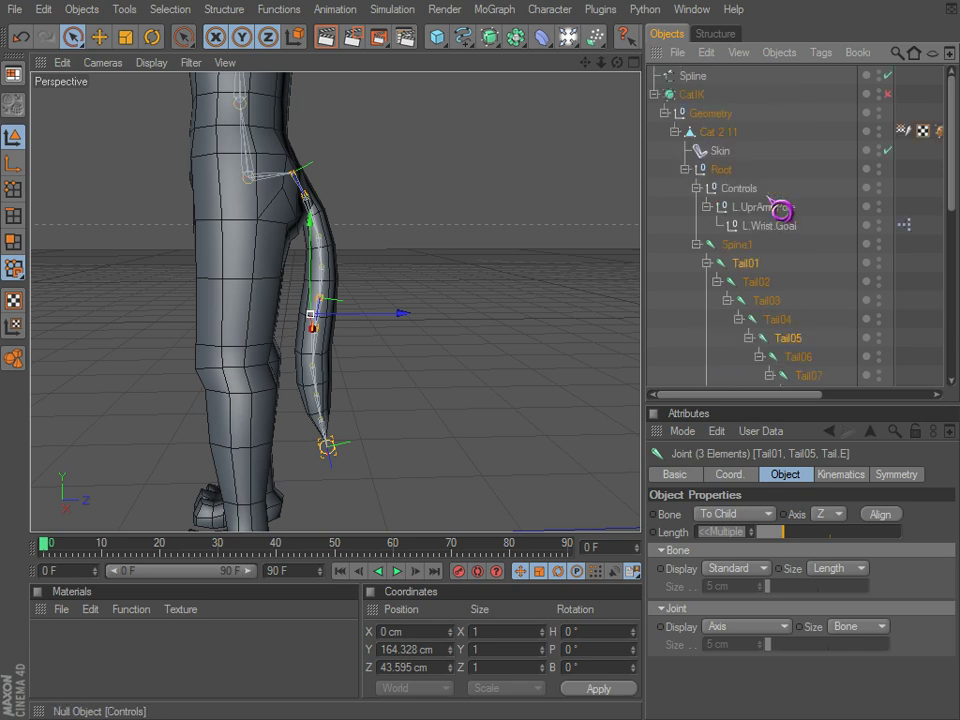
{"action": "left_click", "coordinate": [692, 78]}
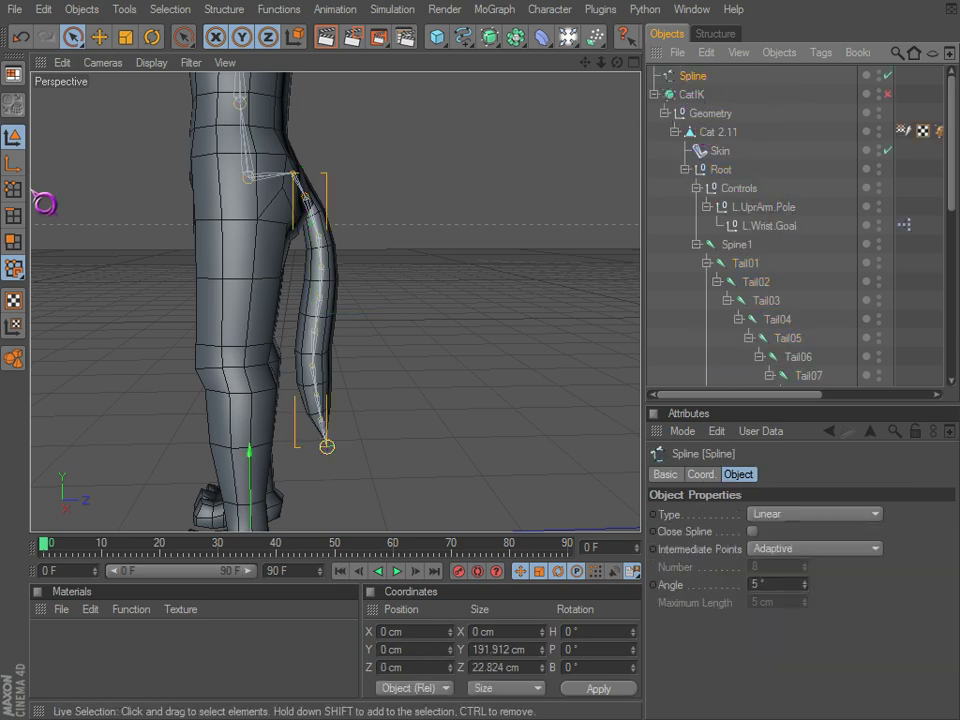
{"action": "left_click", "coordinate": [323, 282]}
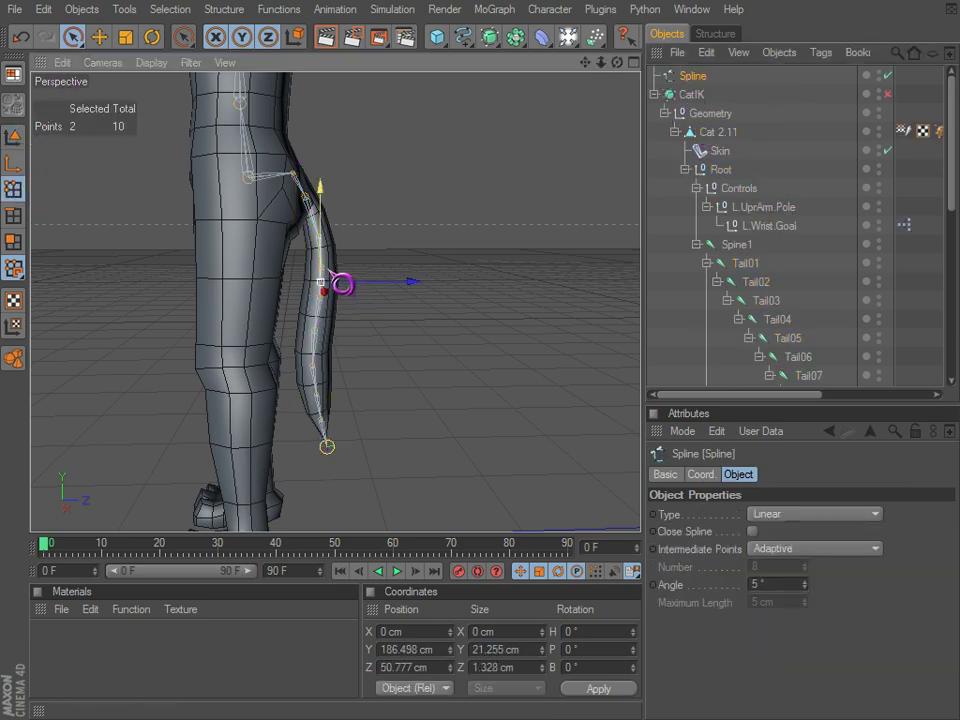
{"action": "left_click", "coordinate": [328, 314]}
{"action": "left_click", "coordinate": [370, 267]}
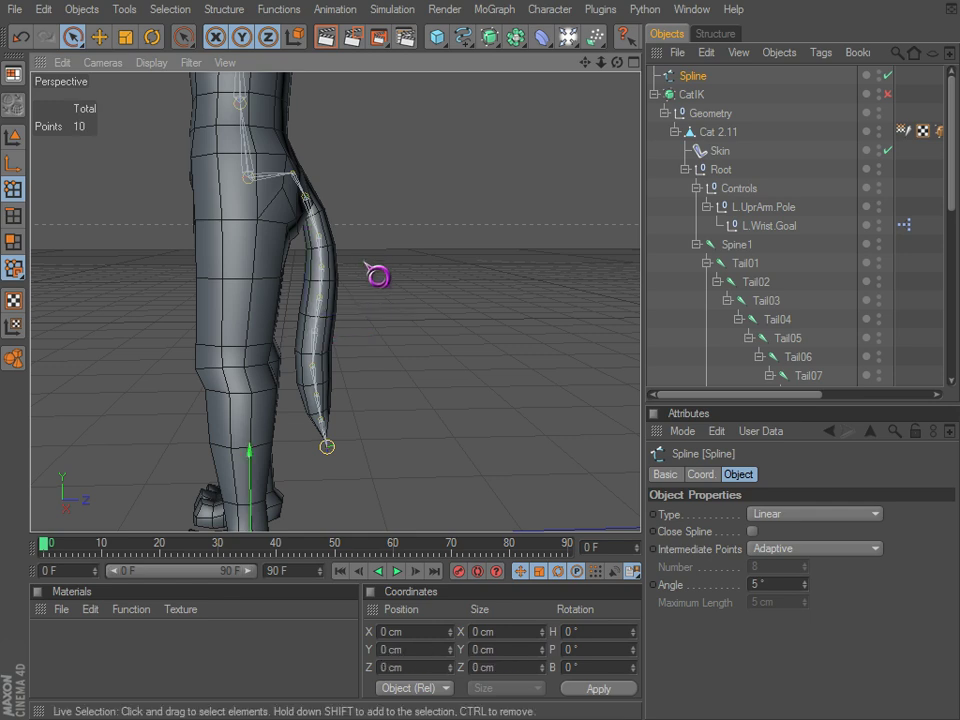
- Return the Spline to model mode and activate the Move tool with its axis in view
{"action": "left_click", "coordinate": [13, 138]}
{"action": "key", "text": "space"}
{"action": "key", "text": "e"}
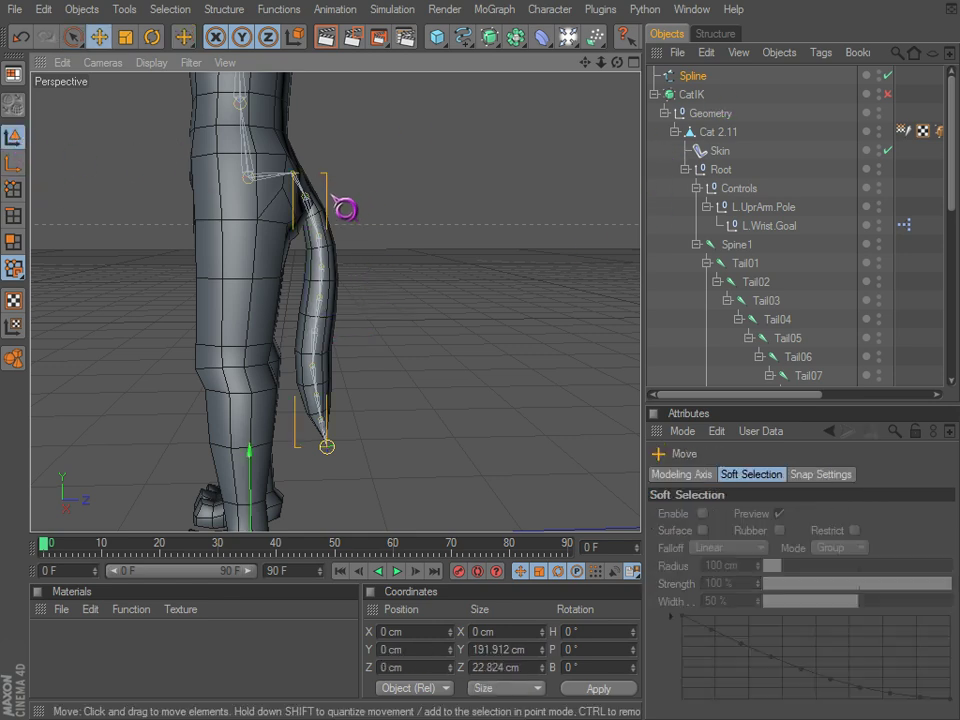
{"action": "scroll", "coordinate": [281, 375], "scroll_direction": "down", "scroll_amount": 3}
{"action": "middle_click_drag", "start_coordinate": [321, 396], "coordinate": [317, 384], "text": "alt"}
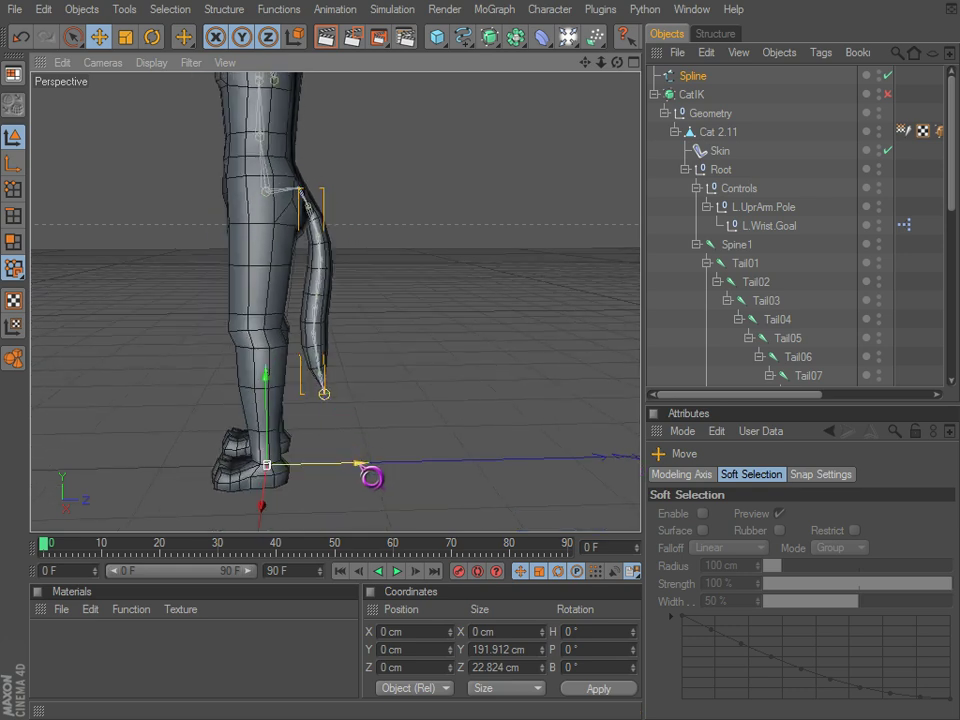
- Move the Spline about 53.6 cm along Z behind the tail and switch to editing its points
{"action": "left_click_drag", "start_coordinate": [371, 478], "coordinate": [632, 465]}
{"action": "left_click", "coordinate": [28, 203]}
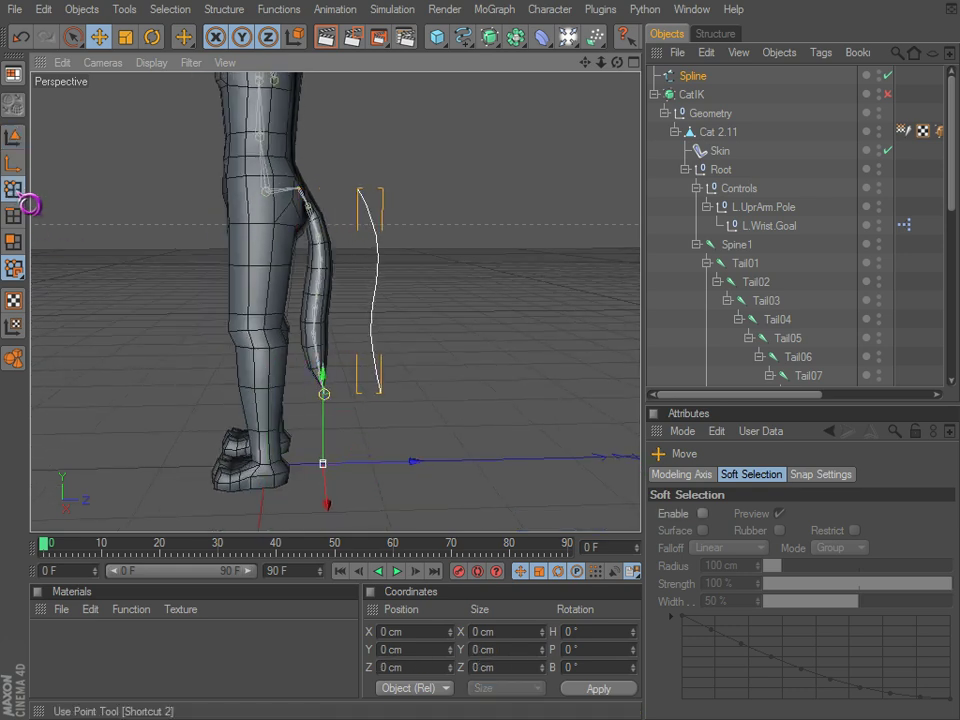
{"action": "scroll", "coordinate": [346, 315], "scroll_direction": "up", "scroll_amount": 2}
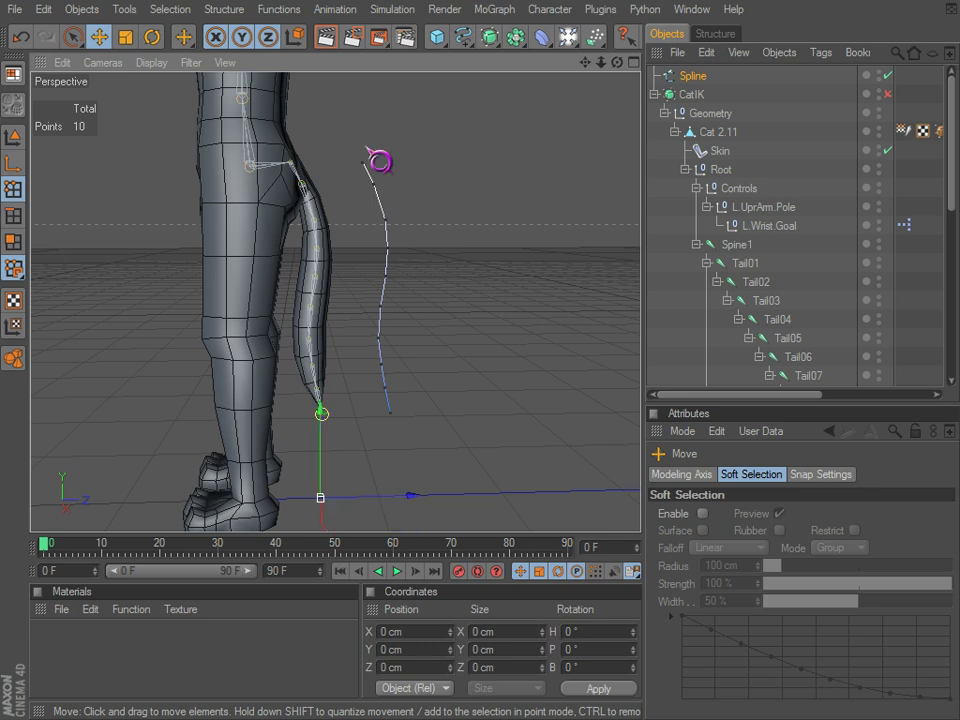
- Try deleting the four points between the Spline's middle and its lower end
{"action": "key", "text": "space"}
{"action": "left_click_drag", "start_coordinate": [364, 165], "coordinate": [391, 413]}
{"action": "left_click", "coordinate": [446, 355]}
{"action": "left_click_drag", "start_coordinate": [382, 303], "coordinate": [389, 391]}
{"action": "left_click", "coordinate": [440, 338]}
{"action": "mouse_move", "coordinate": [383, 305]}
{"action": "left_mouse_down"}
{"action": "mouse_move", "coordinate": [391, 387]}
{"action": "mouse_move", "coordinate": [402, 396]}
{"action": "left_mouse_up"}
{"action": "scroll", "coordinate": [405, 385], "scroll_direction": "up", "scroll_amount": 2}
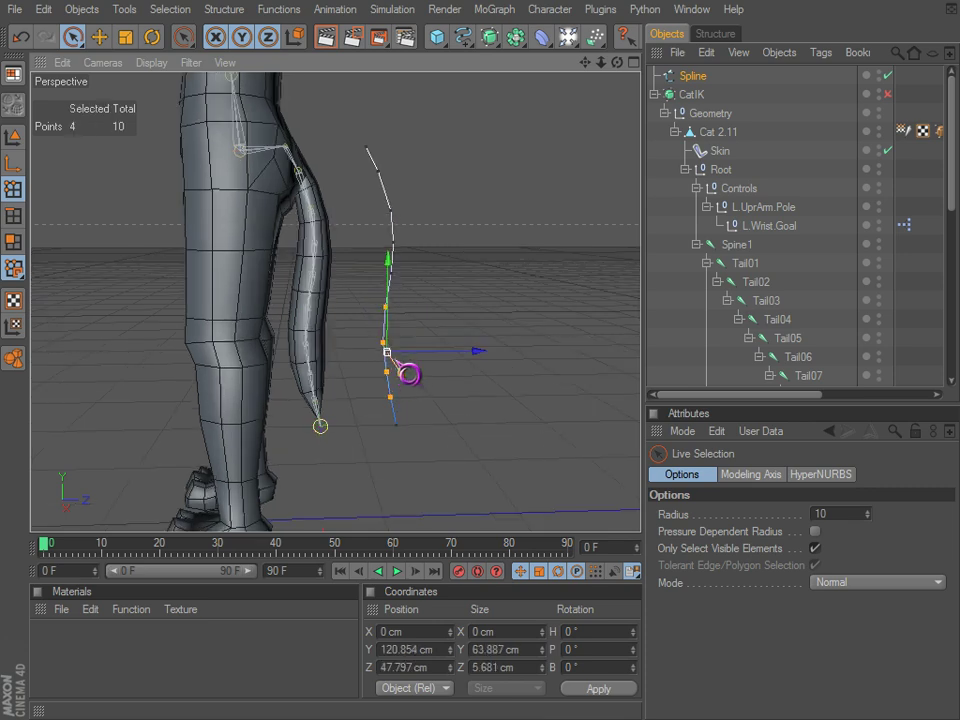
{"action": "key", "text": "Delete"}
{"action": "key", "text": "ctrl+z"}
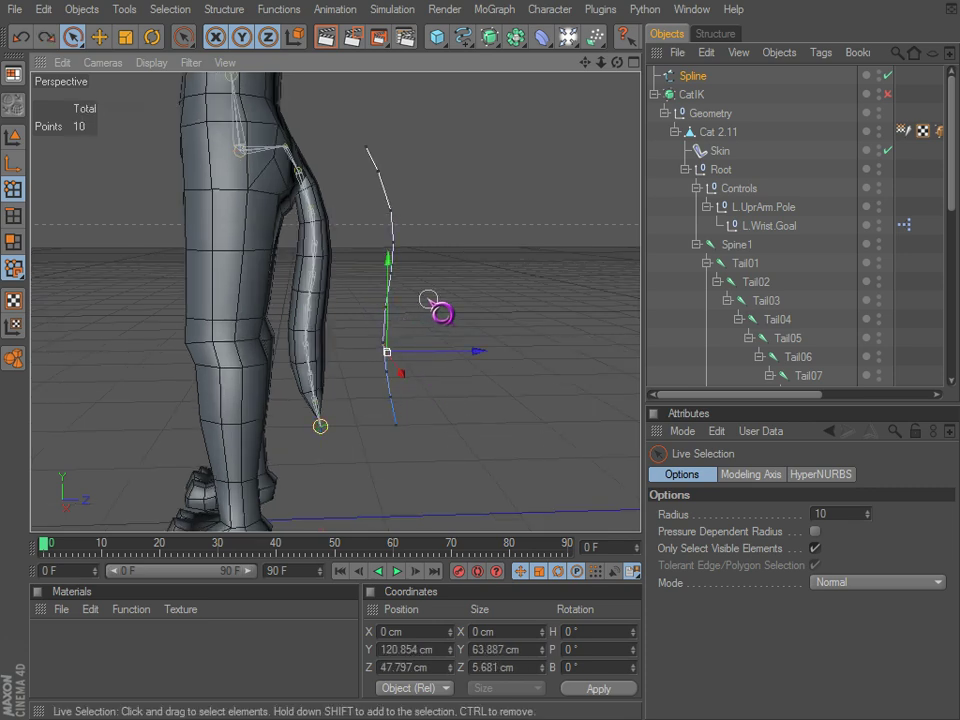
- Return the Spline to model mode and undo its move along Z
{"action": "left_click", "coordinate": [704, 101]}
{"action": "left_click", "coordinate": [693, 76]}
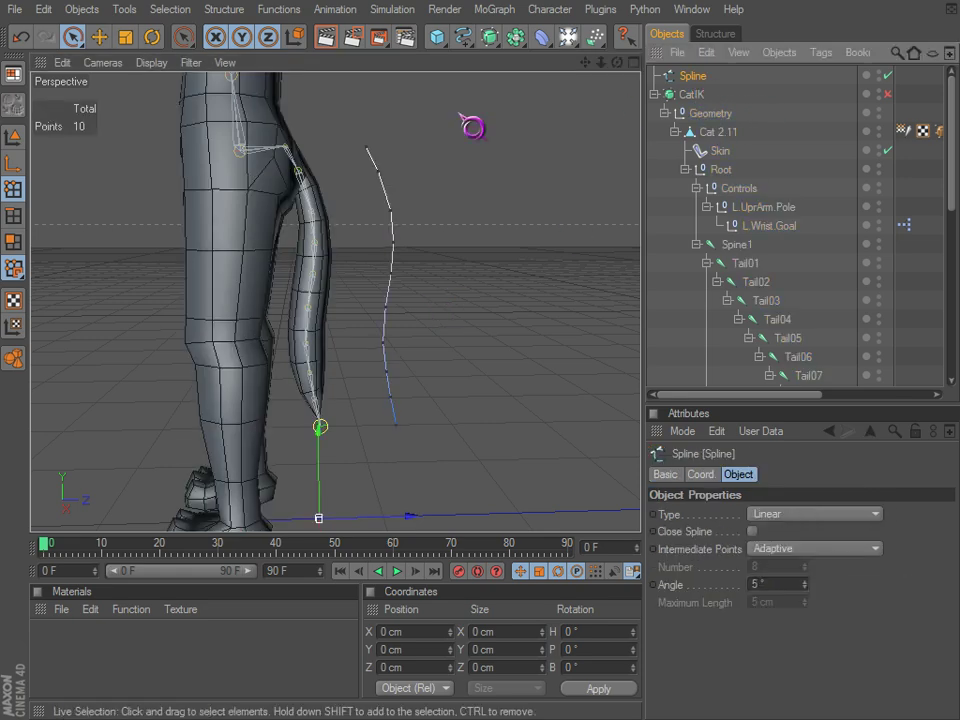
{"action": "left_click", "coordinate": [15, 142]}
{"action": "scroll", "coordinate": [343, 281], "scroll_direction": "down", "scroll_amount": 2}
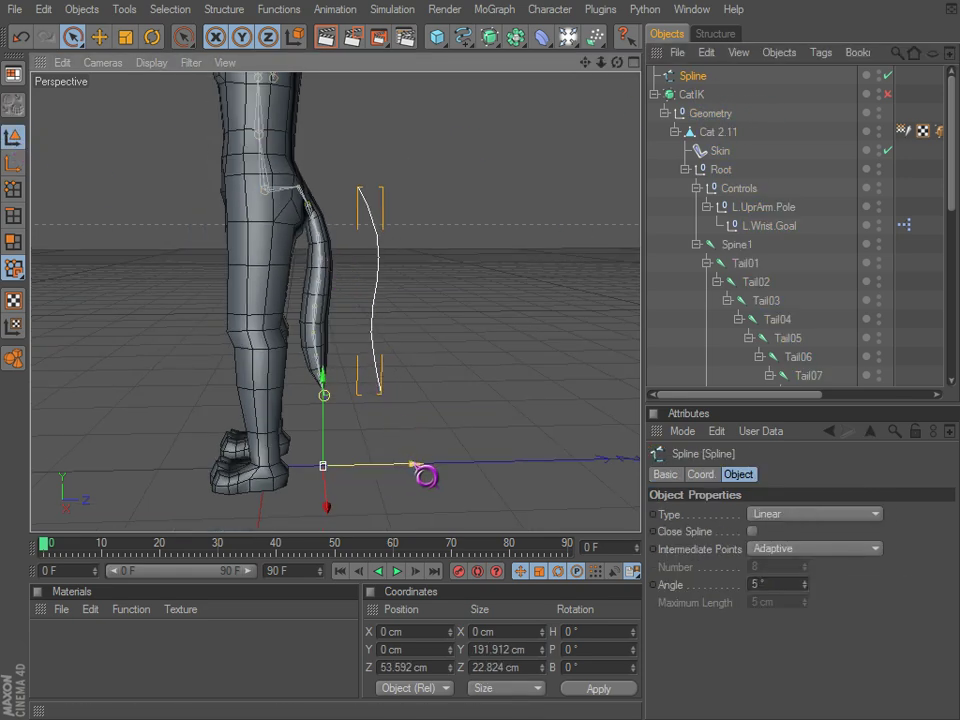
{"action": "left_click_drag", "start_coordinate": [626, 464], "coordinate": [600, 460]}
{"action": "scroll", "coordinate": [412, 430], "scroll_direction": "up", "scroll_amount": 2}
{"action": "key", "text": "ctrl+z"}
{"action": "key", "text": "ctrl+z"}
{"action": "key", "text": "ctrl+y"}
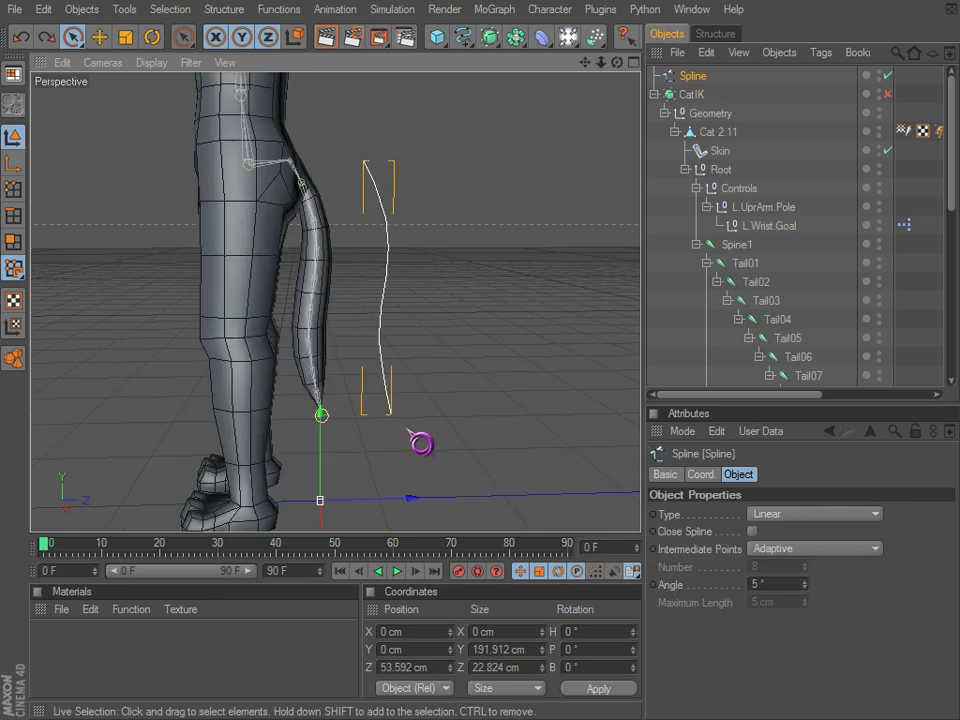
{"action": "key", "text": "ctrl+z"}
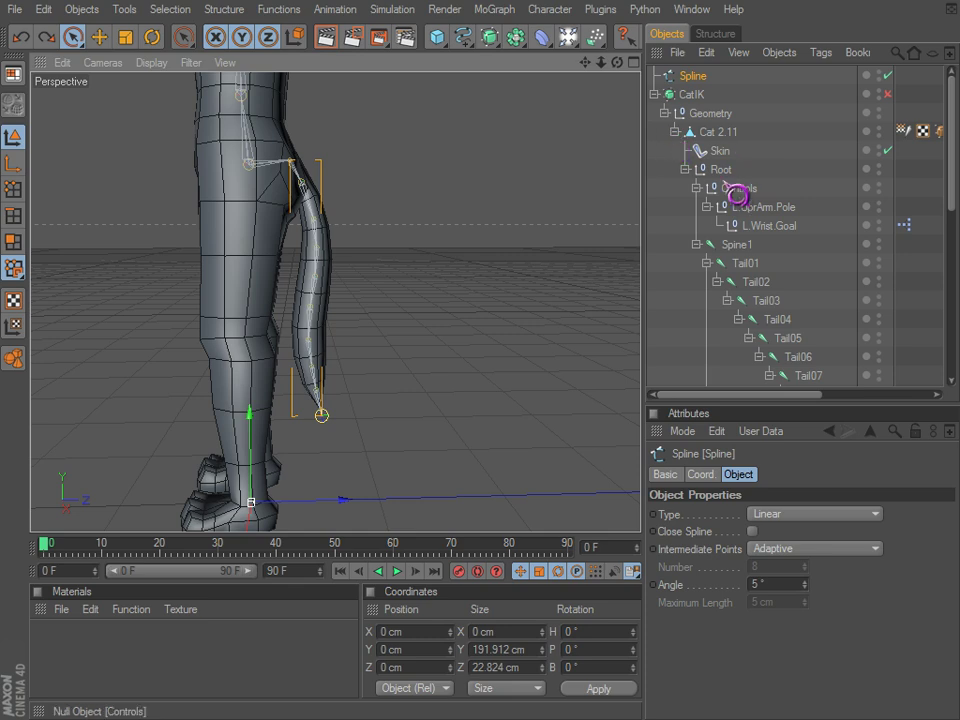
- Move the Spline 50 cm along Z behind the tail and duplicate it in place
{"action": "left_click", "coordinate": [700, 94]}
{"action": "left_click", "coordinate": [690, 76]}
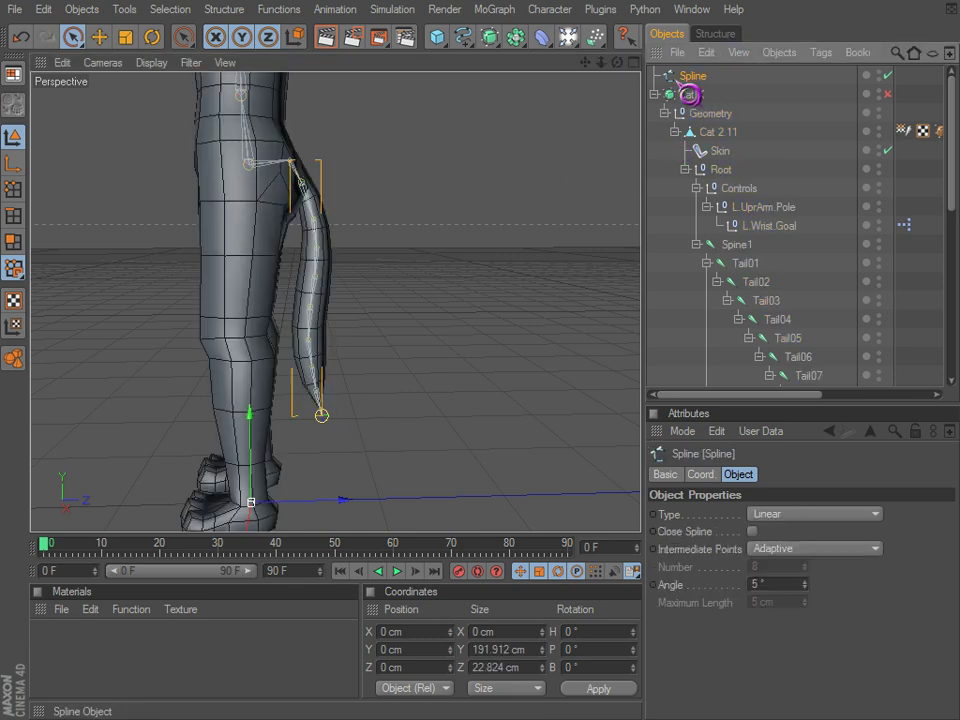
{"action": "left_click_drag", "start_coordinate": [347, 501], "coordinate": [414, 499]}
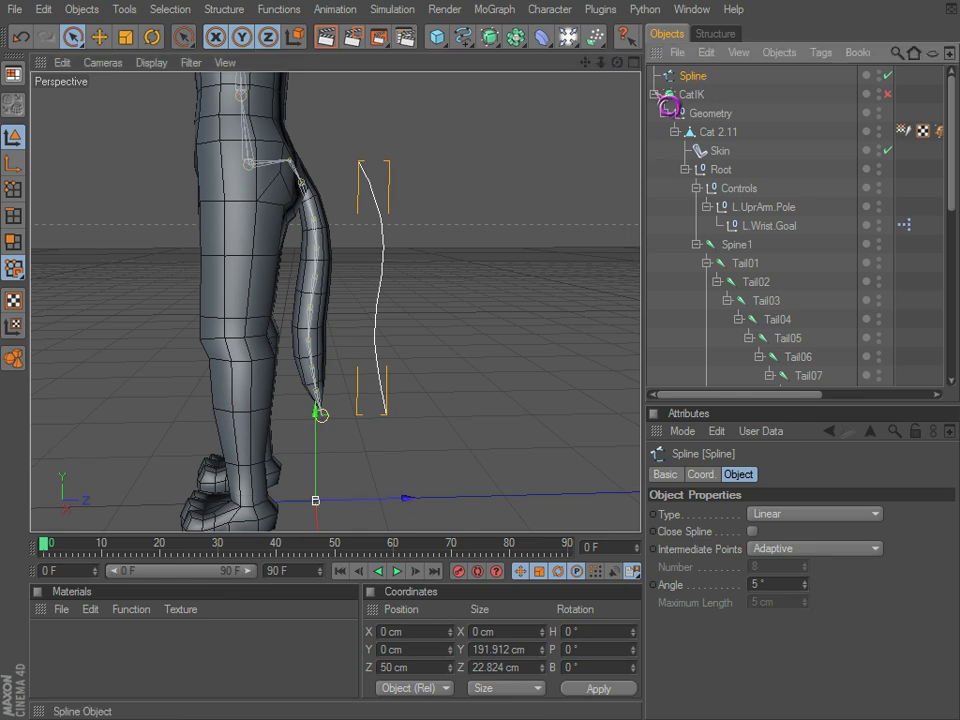
{"action": "scroll", "coordinate": [439, 253], "scroll_direction": "up", "scroll_amount": 3}
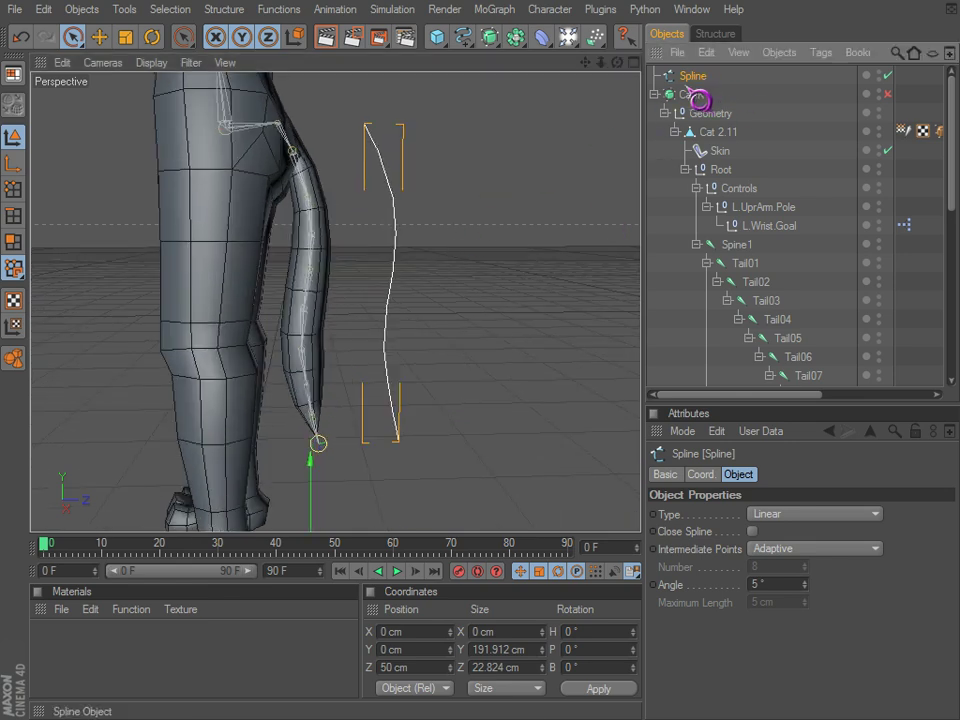
{"action": "key", "text": "ctrl+c"}
{"action": "key", "text": "ctrl+v"}
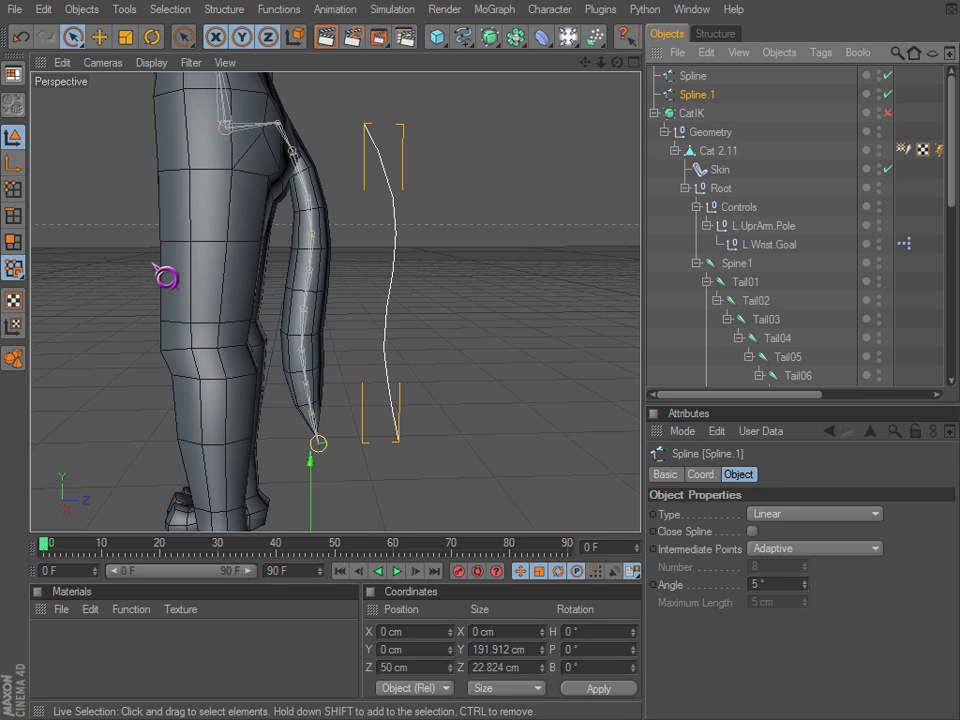
- Delete the intermediate points of Spline.1, keeping only its two end points and one middle point
{"action": "left_click", "coordinate": [13, 189]}
{"action": "left_click", "coordinate": [420, 253]}
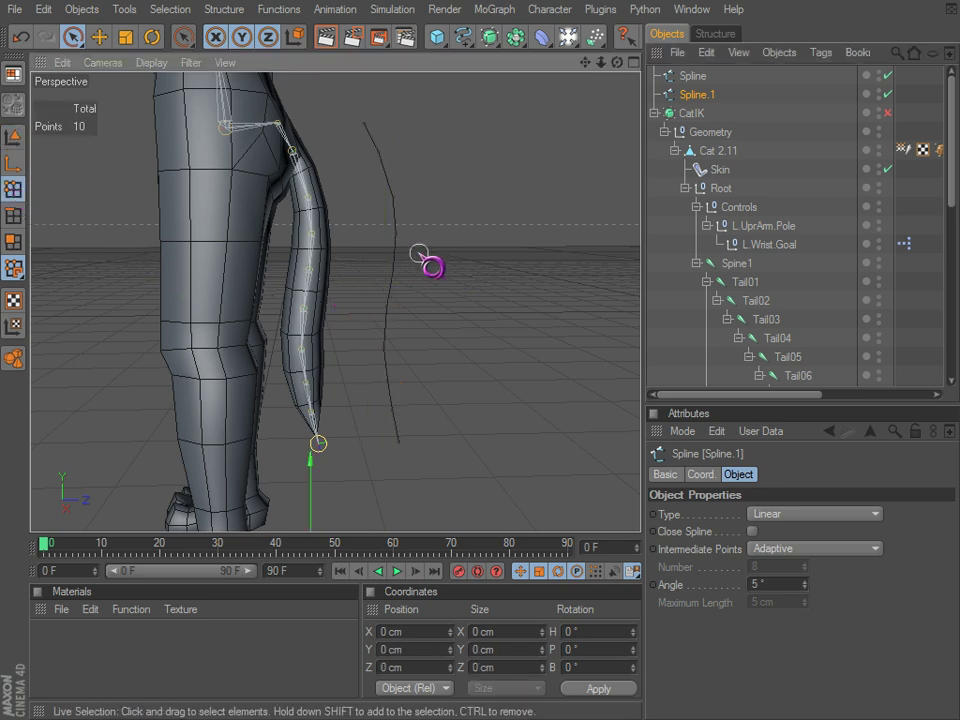
{"action": "left_click", "coordinate": [390, 276]}
{"action": "left_click", "coordinate": [425, 245]}
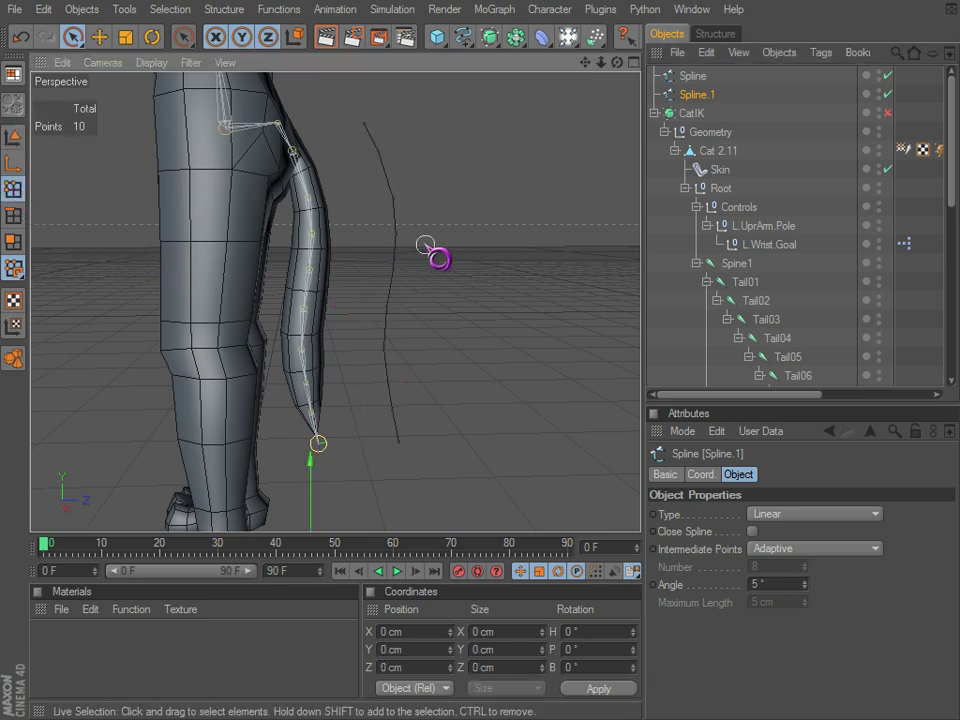
{"action": "mouse_move", "coordinate": [425, 245]}
{"action": "left_mouse_down"}
{"action": "mouse_move", "coordinate": [377, 154]}
{"action": "mouse_move", "coordinate": [392, 169]}
{"action": "left_mouse_up"}
{"action": "key", "text": "Delete"}
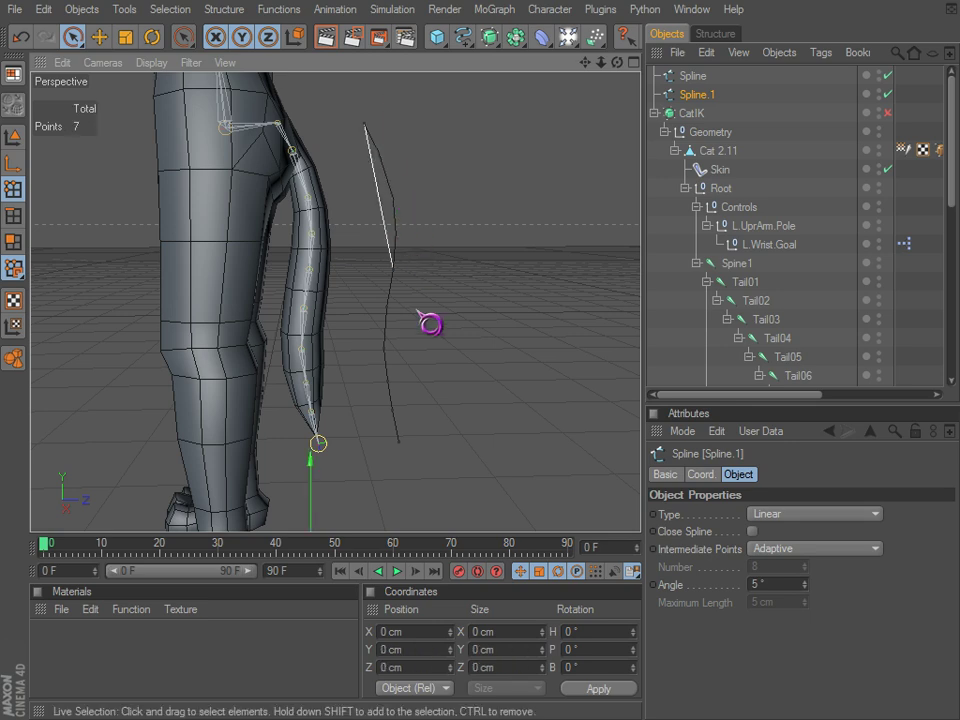
{"action": "mouse_move", "coordinate": [401, 308]}
{"action": "left_mouse_down"}
{"action": "mouse_move", "coordinate": [382, 378]}
{"action": "mouse_move", "coordinate": [393, 411]}
{"action": "left_mouse_up"}
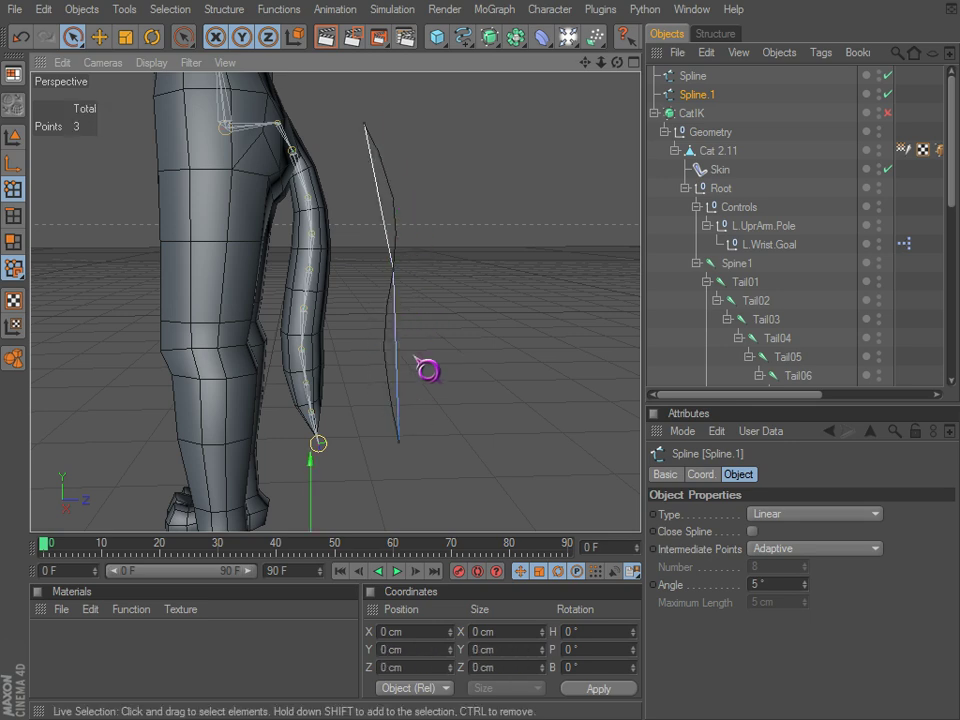
- Select the middle point of Spline.1 and set the spline type to Bezier
{"action": "left_click", "coordinate": [400, 276]}
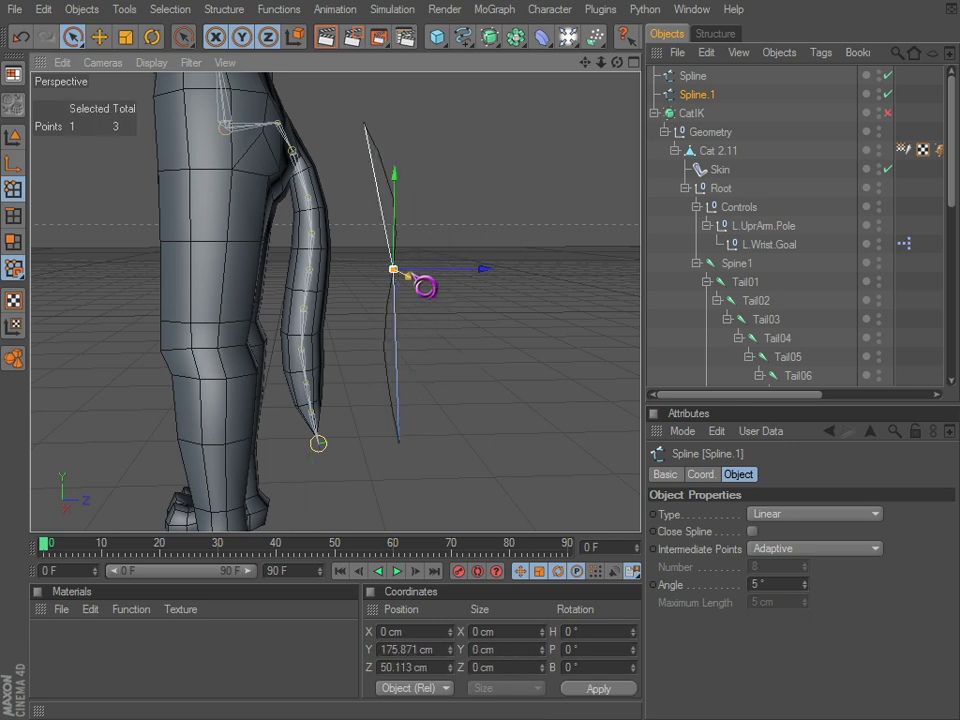
{"action": "scroll", "coordinate": [414, 316], "scroll_direction": "up", "scroll_amount": 2}
{"action": "mouse_move", "coordinate": [414, 316]}
{"action": "left_mouse_down", "text": "alt"}
{"action": "mouse_move", "coordinate": [621, 455]}
{"action": "mouse_move", "coordinate": [415, 318]}
{"action": "left_mouse_up", "text": "alt"}
{"action": "scroll", "coordinate": [415, 318], "scroll_direction": "down", "scroll_amount": 1}
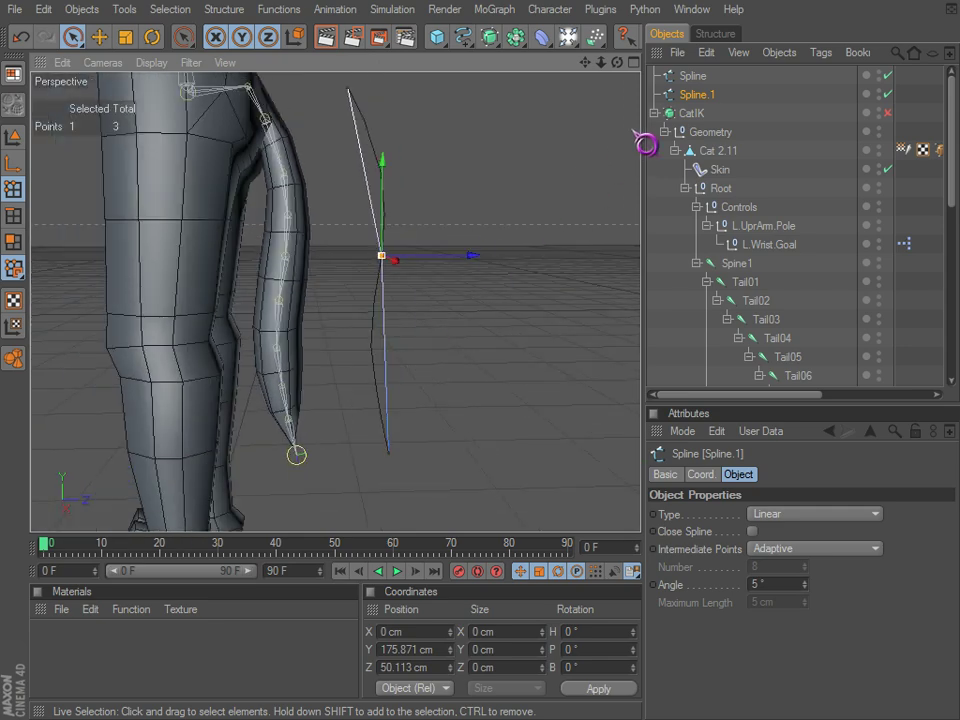
{"action": "left_click", "coordinate": [770, 516]}
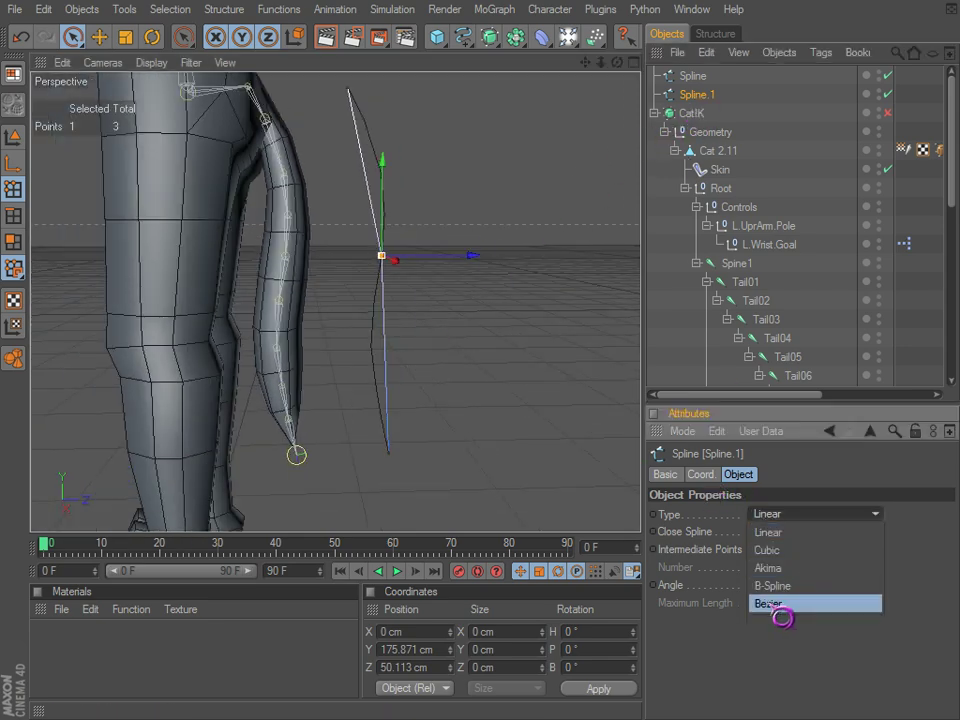
{"action": "left_click", "coordinate": [776, 606]}
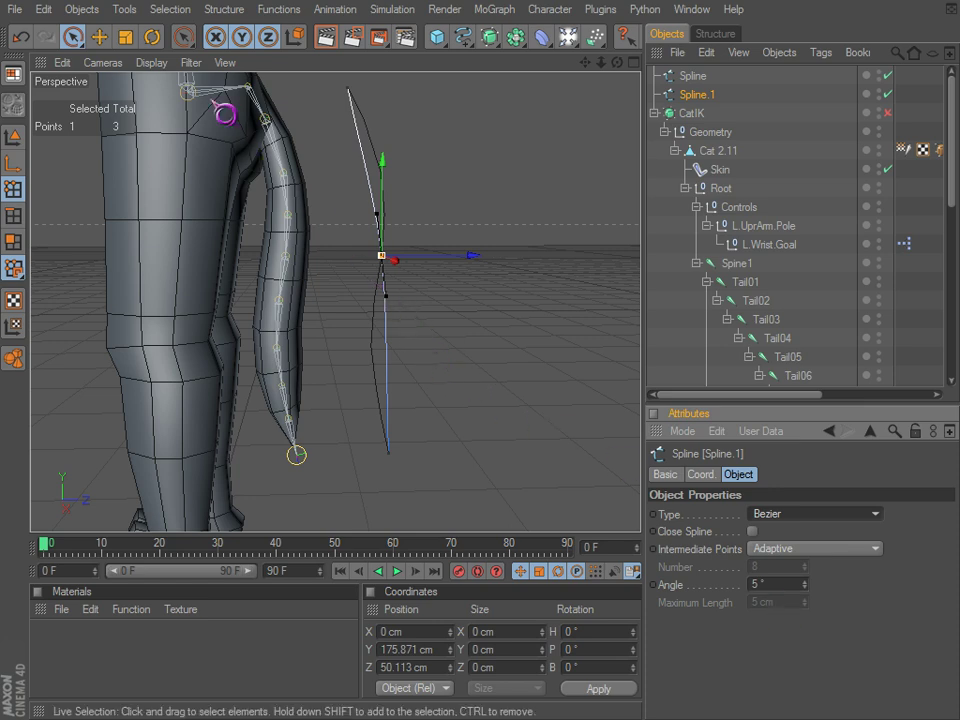
- Reshape the middle point's tangents in the Right view so Spline.1 follows the original spline's curve
{"action": "left_click", "coordinate": [386, 297]}
{"action": "left_click", "coordinate": [381, 250]}
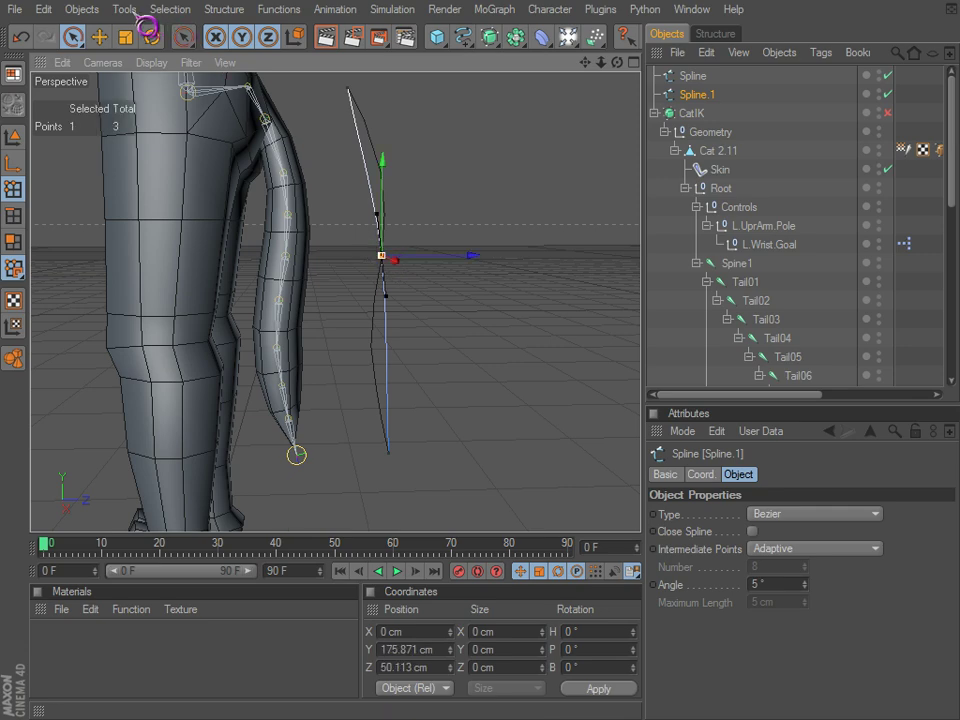
{"action": "left_click", "coordinate": [99, 37]}
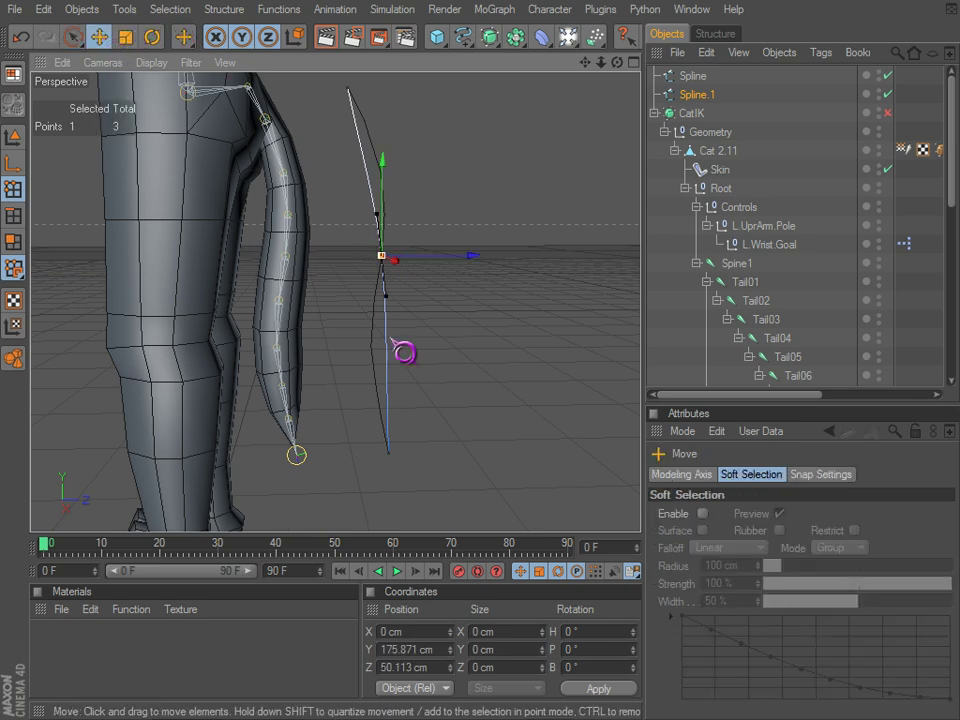
{"action": "middle_click", "coordinate": [343, 328]}
{"action": "middle_click", "coordinate": [250, 416]}
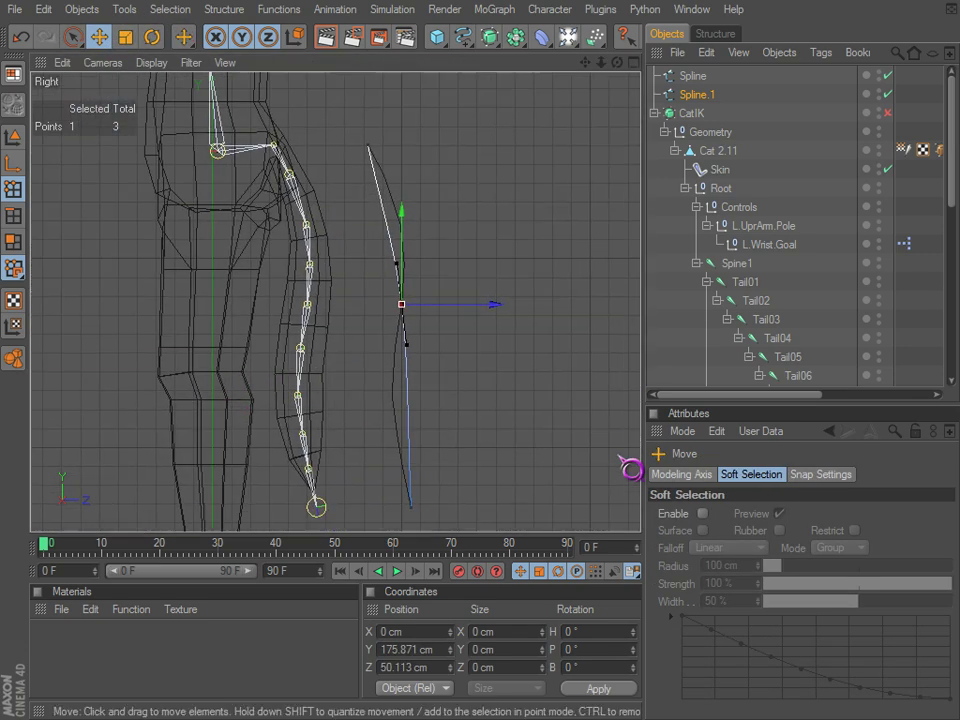
{"action": "middle_click_drag", "start_coordinate": [411, 352], "coordinate": [369, 318], "text": "alt"}
{"action": "scroll", "coordinate": [369, 318], "scroll_direction": "up", "scroll_amount": 1}
{"action": "left_click_drag", "start_coordinate": [371, 315], "coordinate": [350, 384]}
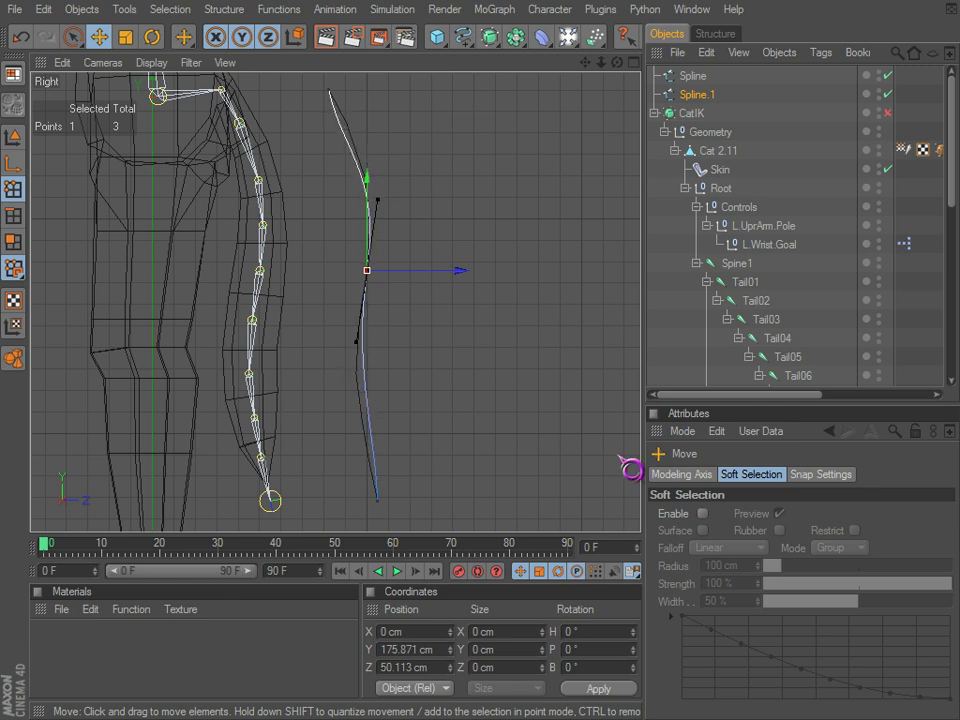
- Apply Hard Interpolation to the first and last points of Spline.1
{"action": "left_click", "coordinate": [73, 37]}
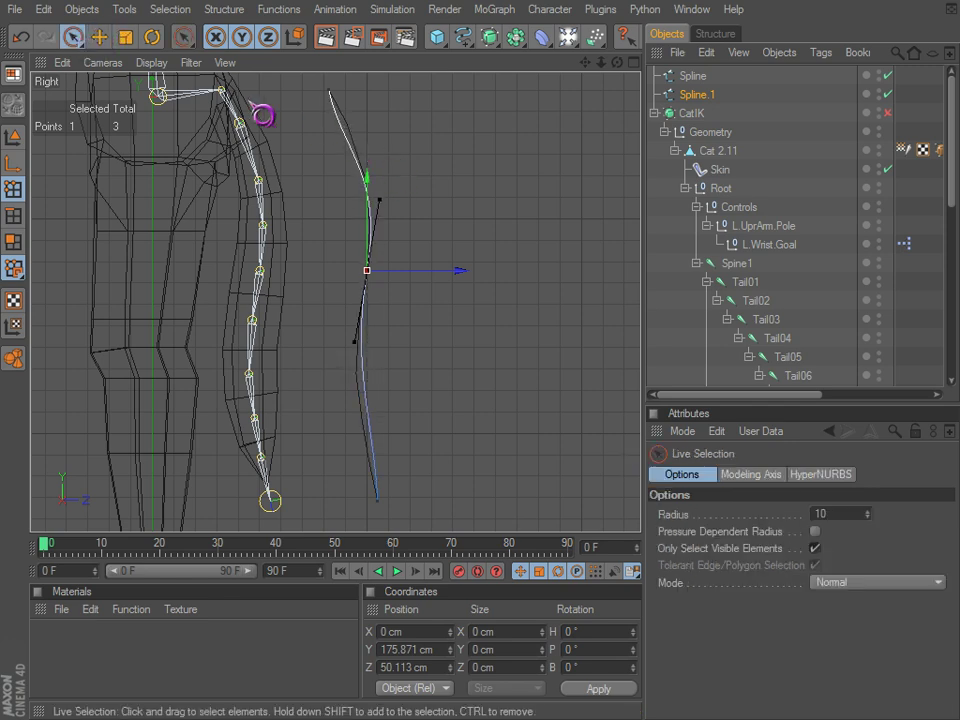
{"action": "left_click", "coordinate": [333, 94]}
{"action": "right_click", "coordinate": [340, 104]}
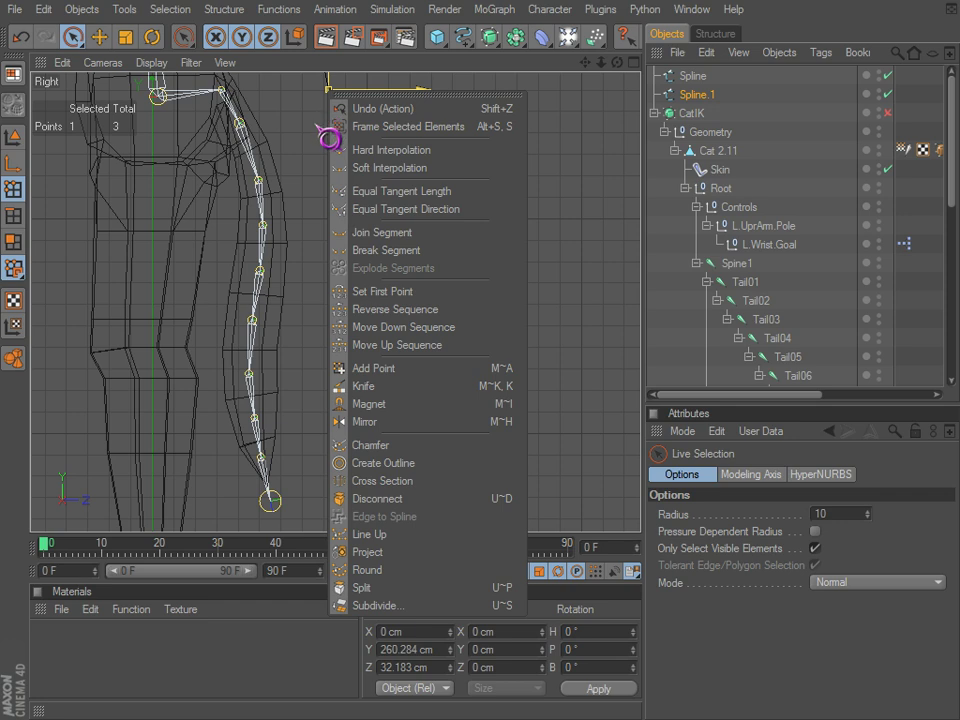
{"action": "left_click", "coordinate": [315, 134]}
{"action": "left_click", "coordinate": [377, 501], "text": "shift"}
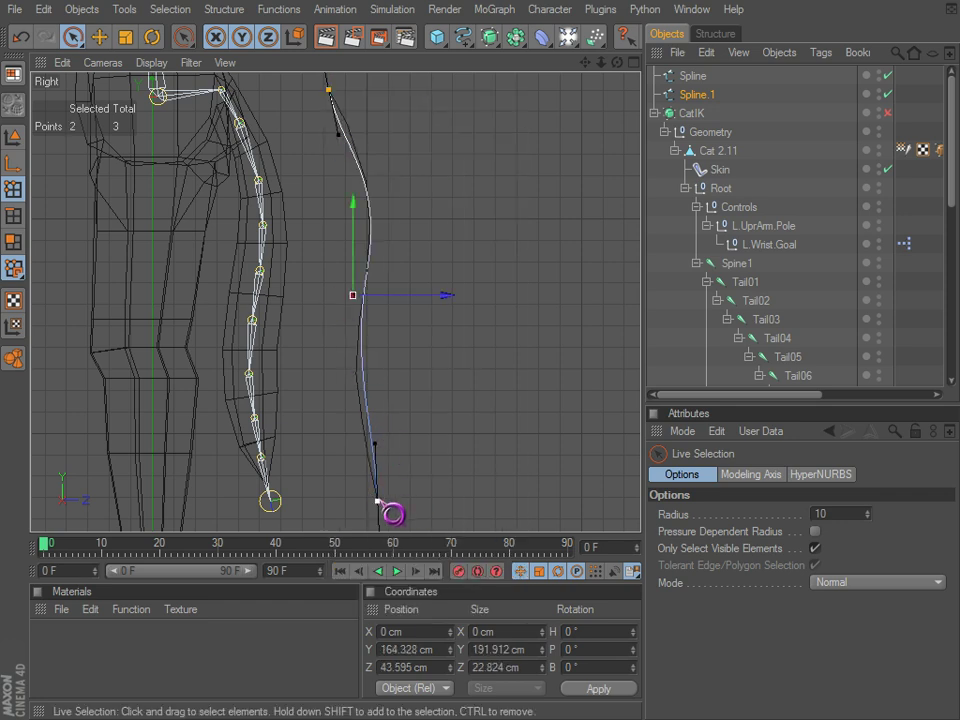
{"action": "right_click", "coordinate": [392, 514]}
{"action": "left_click", "coordinate": [408, 537]}
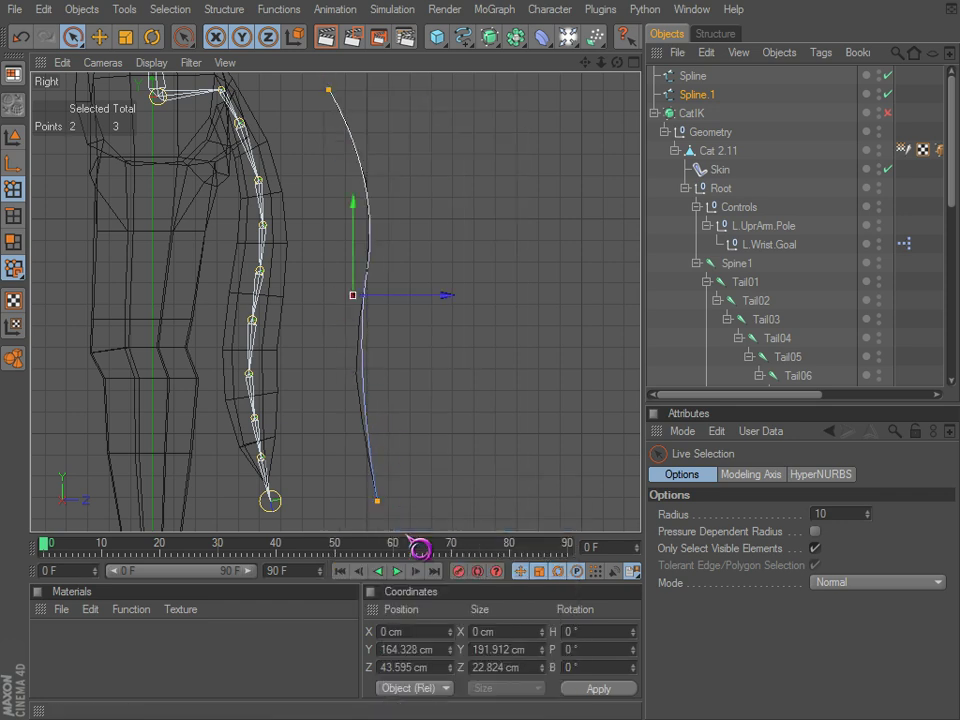
- Move the middle point of Spline.1 to about Y 171.9 cm, Z 49.2 cm and refine its tangents to match the original curve
{"action": "left_click", "coordinate": [352, 344]}
{"action": "left_click", "coordinate": [367, 270]}
{"action": "left_click", "coordinate": [99, 37]}
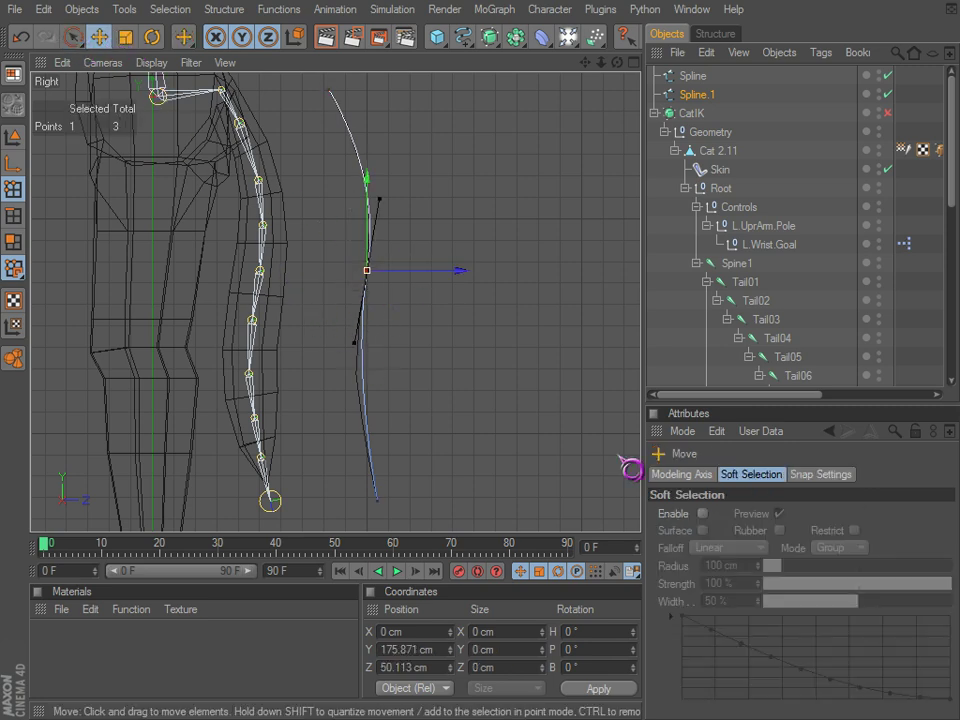
{"action": "mouse_move", "coordinate": [354, 343]}
{"action": "left_mouse_down"}
{"action": "mouse_move", "coordinate": [343, 365]}
{"action": "mouse_move", "coordinate": [347, 354]}
{"action": "left_mouse_up"}
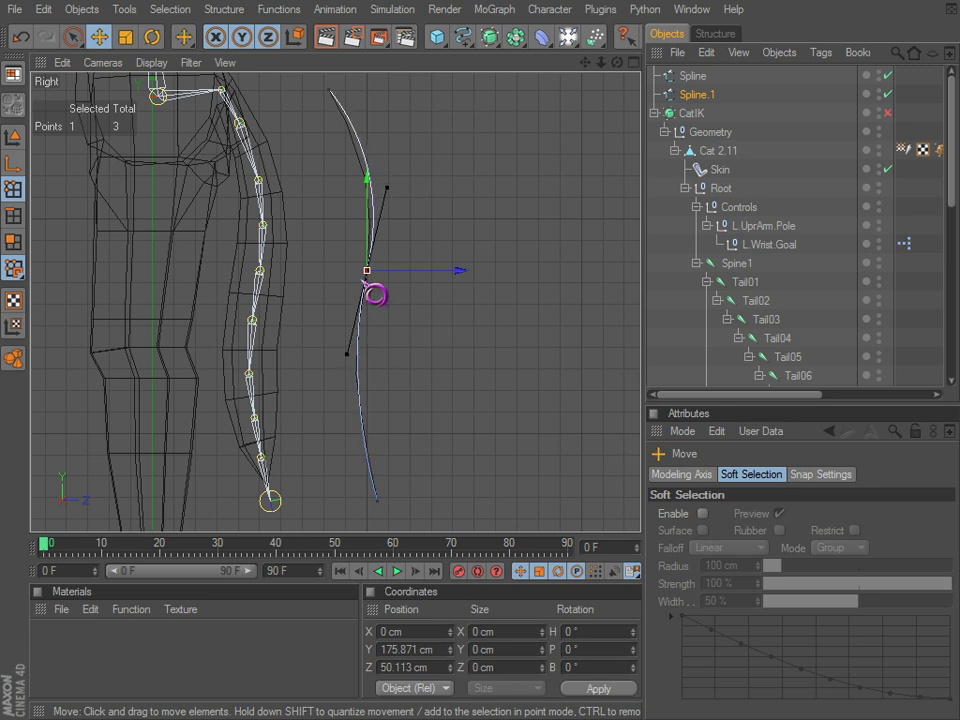
{"action": "left_click_drag", "start_coordinate": [375, 295], "coordinate": [630, 467]}
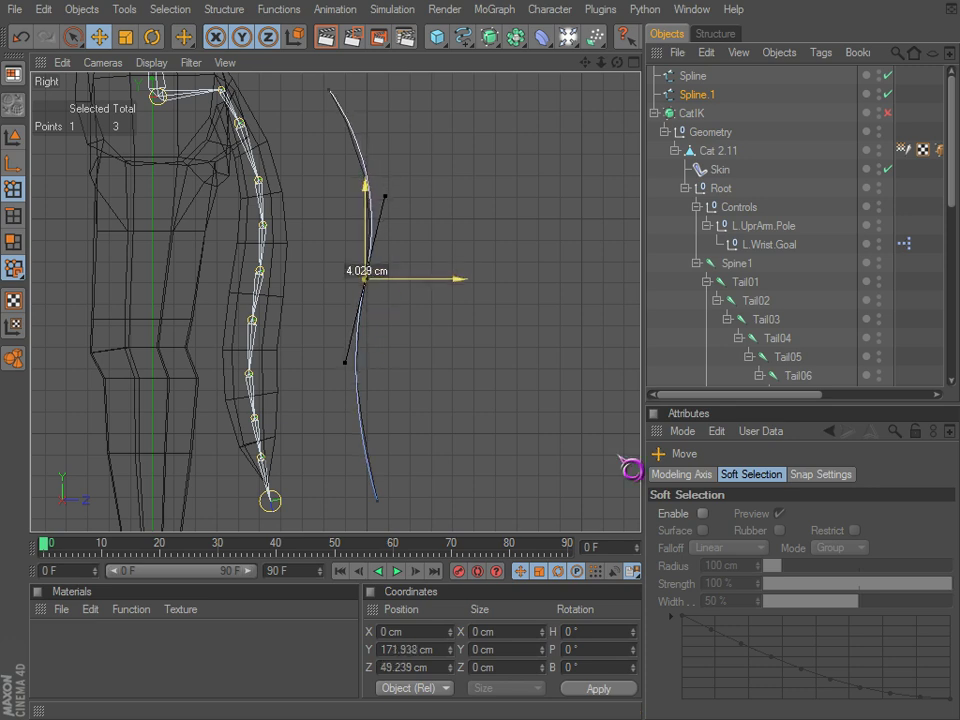
{"action": "left_click_drag", "start_coordinate": [385, 197], "coordinate": [382, 203]}
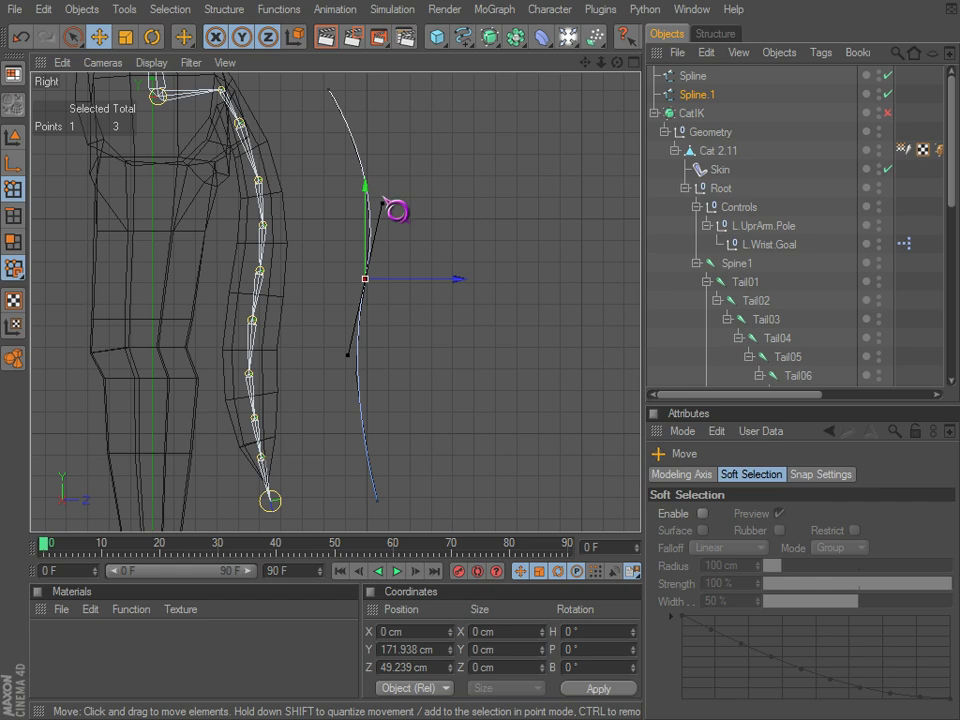
- Deselect the middle point, return to the Perspective view and select the original Spline for comparison
{"action": "left_click", "coordinate": [430, 204]}
{"action": "middle_click", "coordinate": [422, 198]}
{"action": "middle_click", "coordinate": [190, 169]}
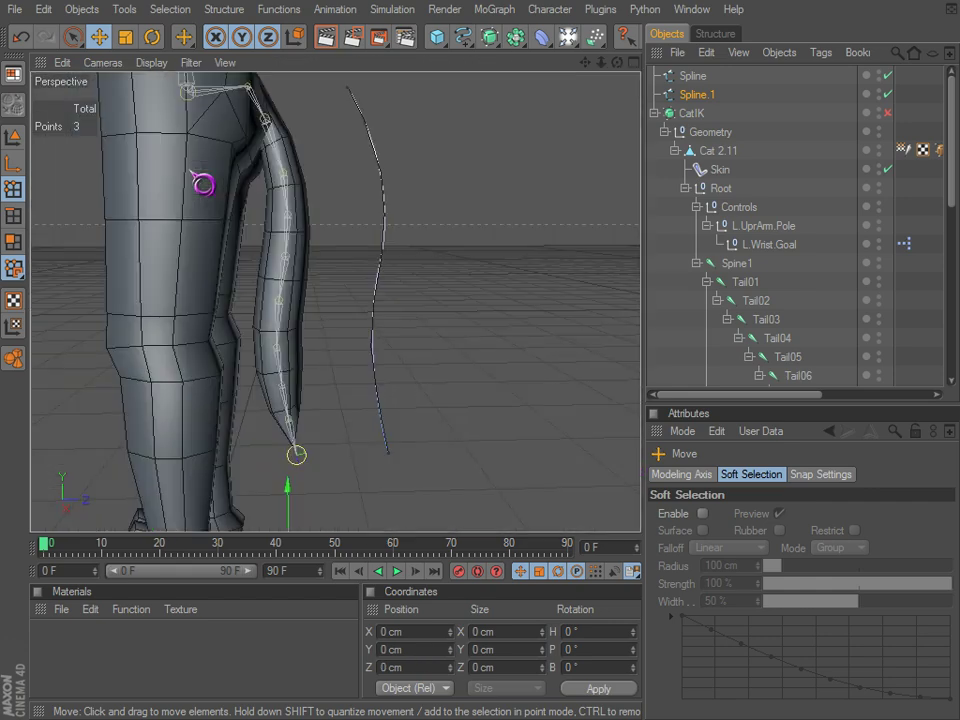
{"action": "left_click_drag", "start_coordinate": [369, 301], "coordinate": [401, 300], "text": "alt"}
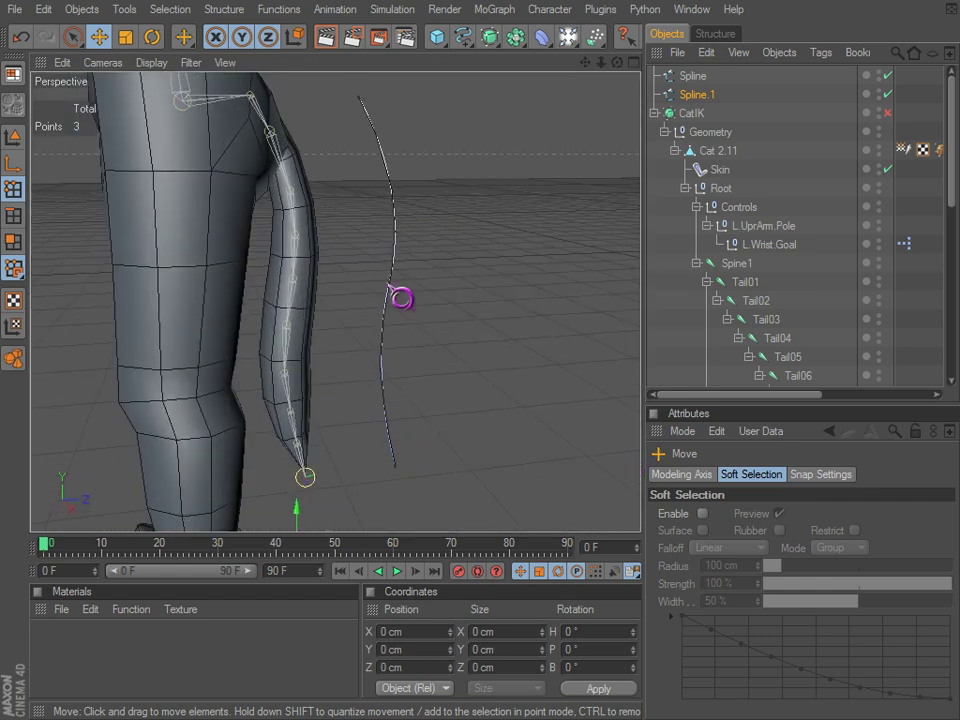
{"action": "left_click", "coordinate": [707, 92]}
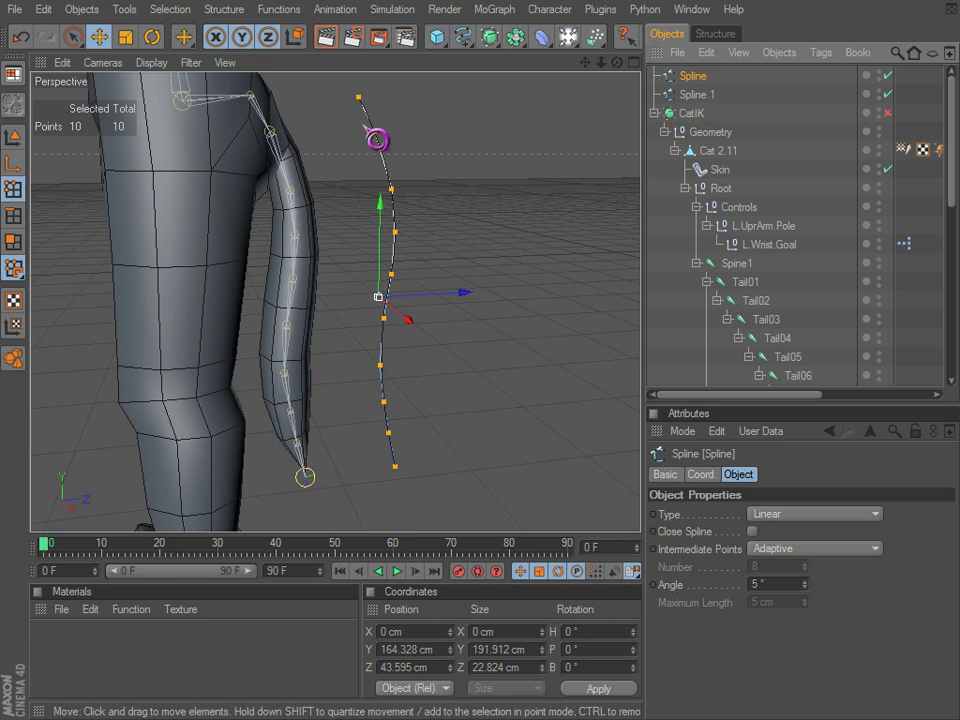
- Move Spline.1 as a whole object along Z to 0 cm and delete the original Spline
{"action": "left_click", "coordinate": [662, 95]}
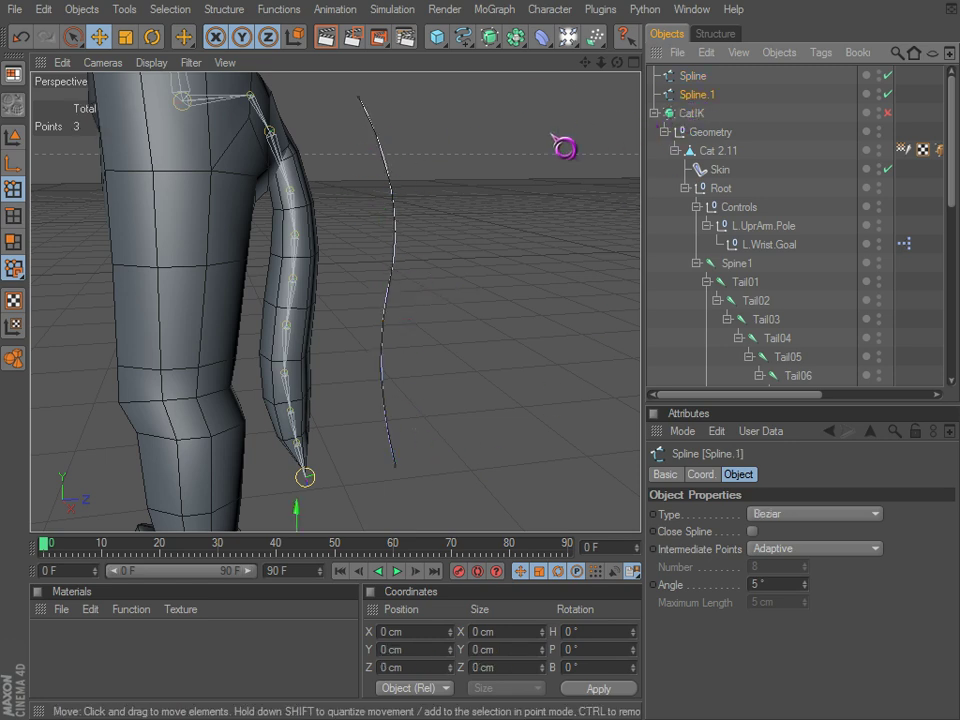
{"action": "left_click", "coordinate": [464, 219]}
{"action": "left_click_drag", "start_coordinate": [464, 219], "coordinate": [421, 346], "text": "alt"}
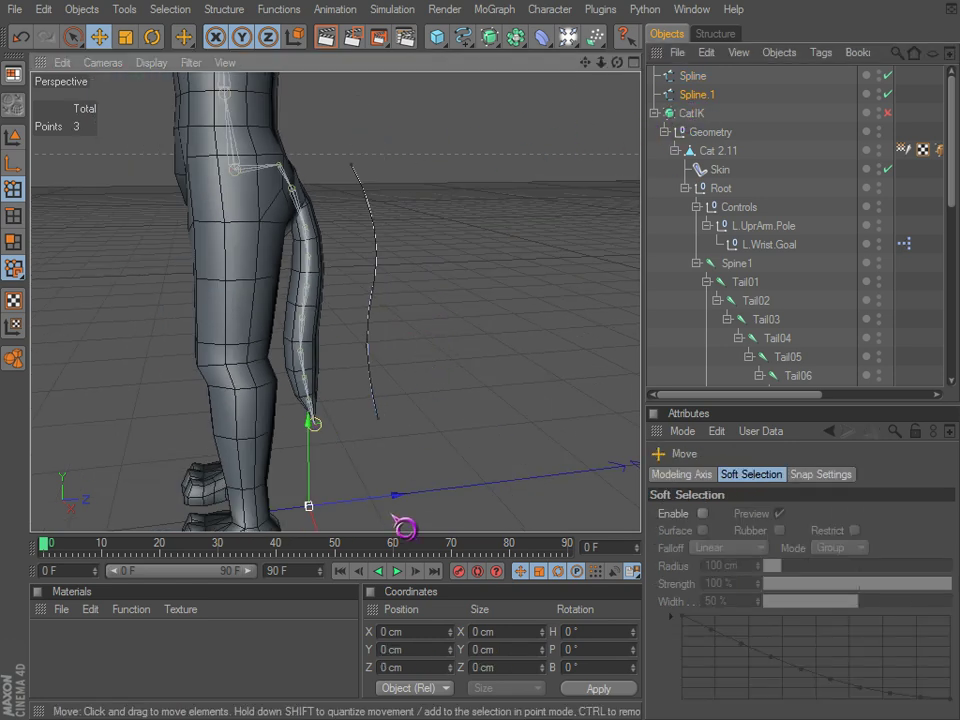
{"action": "left_click_drag", "start_coordinate": [393, 498], "coordinate": [326, 507]}
{"action": "key", "text": "ctrl+z"}
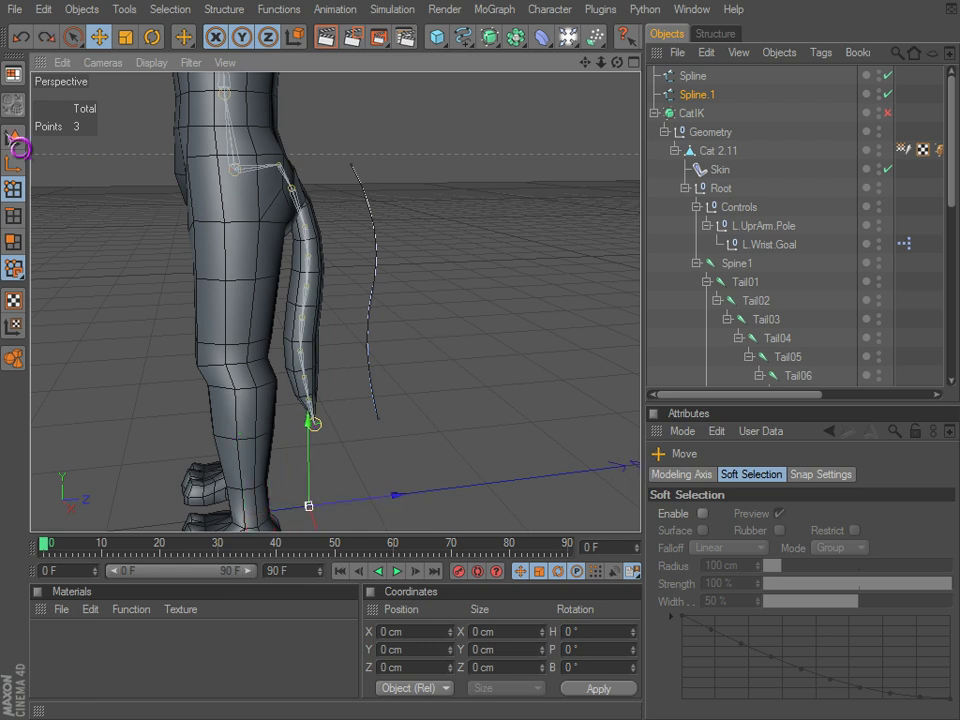
{"action": "left_click", "coordinate": [11, 137]}
{"action": "left_click_drag", "start_coordinate": [395, 493], "coordinate": [341, 500]}
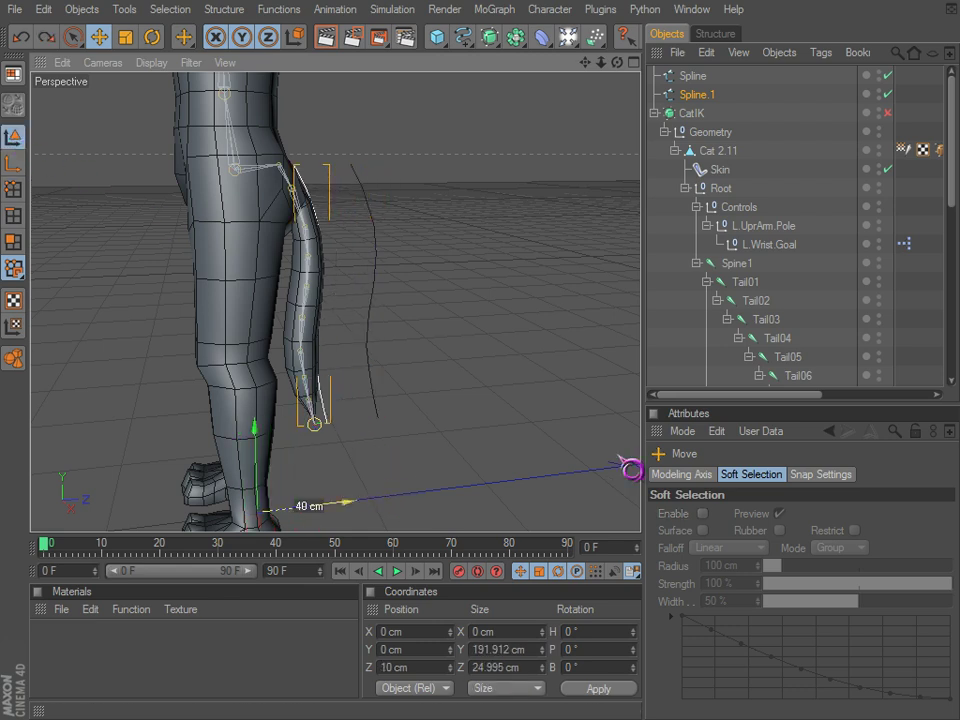
{"action": "left_click_drag", "start_coordinate": [630, 467], "coordinate": [632, 465]}
{"action": "left_click", "coordinate": [695, 78]}
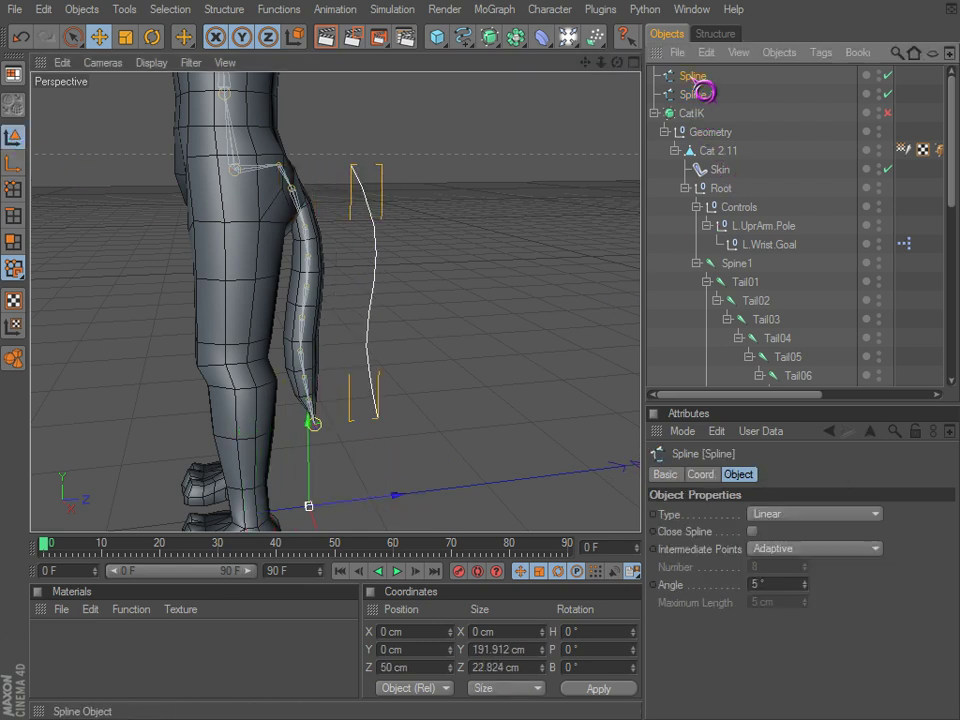
{"action": "key", "text": "Delete"}
- Rename Spline.1 as Tail and make it a child of the Controls null
{"action": "left_click", "coordinate": [700, 80]}
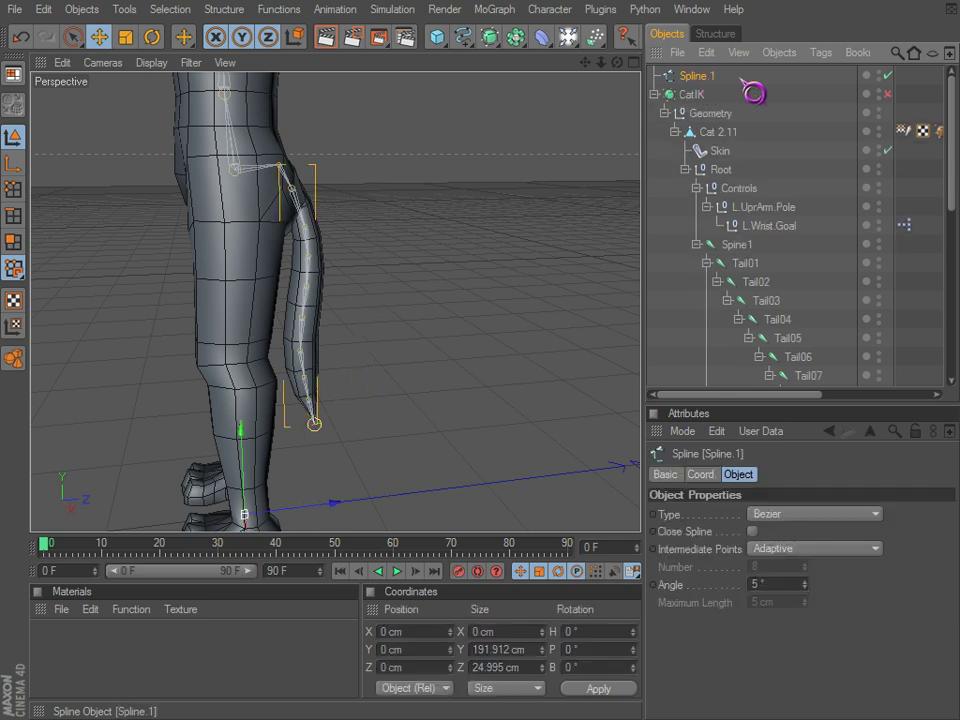
{"action": "double_click", "coordinate": [698, 78]}
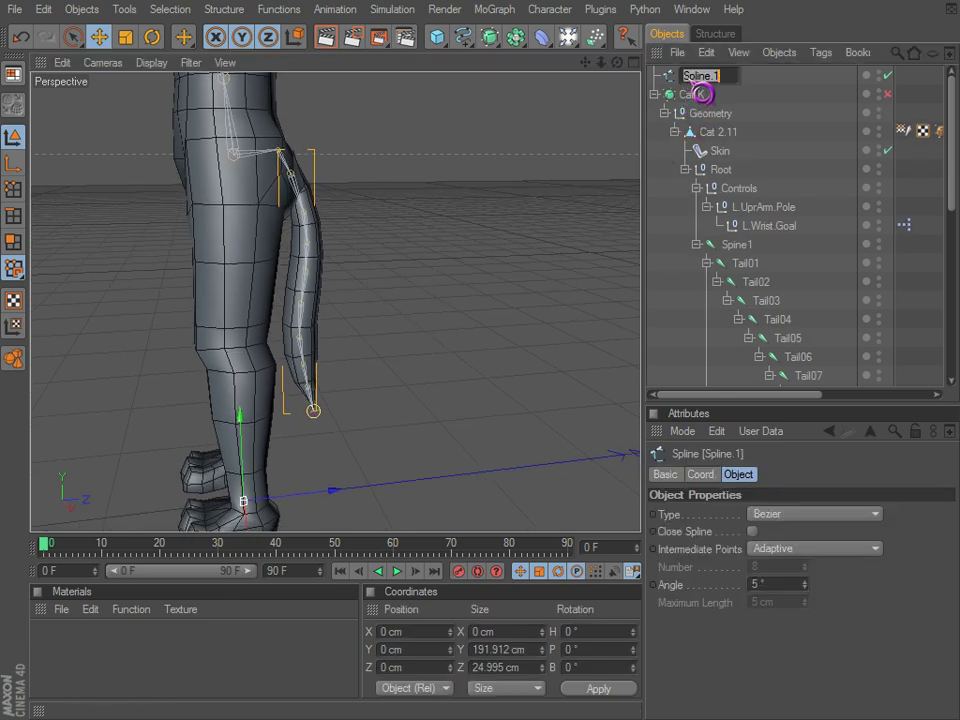
{"action": "type", "text": "Tail"}
{"action": "key", "text": "Return"}
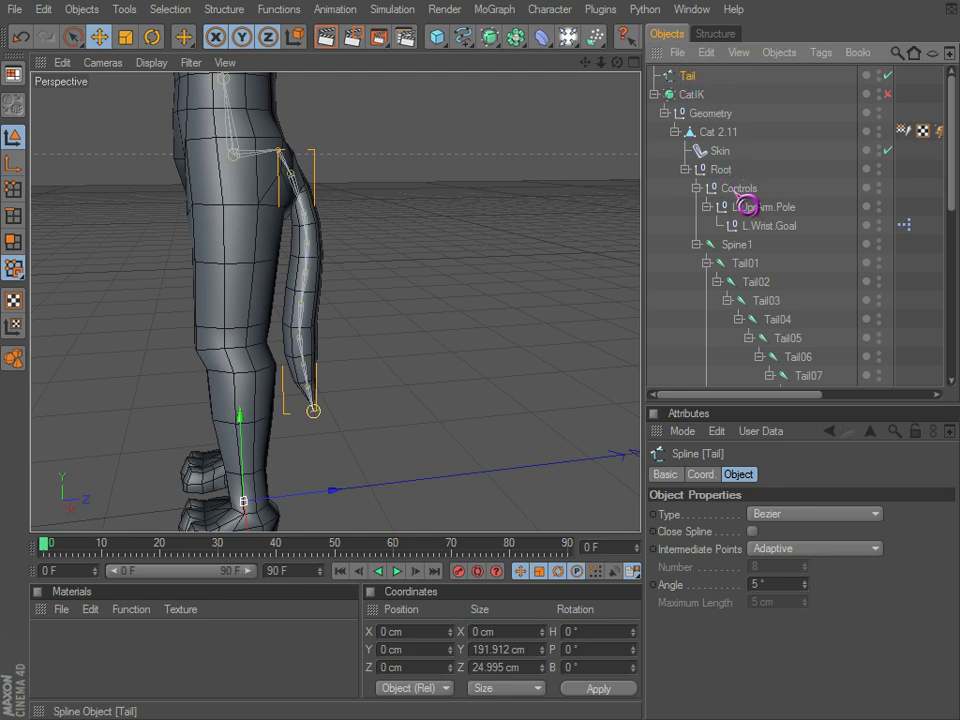
{"action": "left_click_drag", "start_coordinate": [736, 192], "coordinate": [735, 194]}
{"action": "middle_click_drag", "start_coordinate": [631, 440], "coordinate": [620, 458], "text": "alt"}
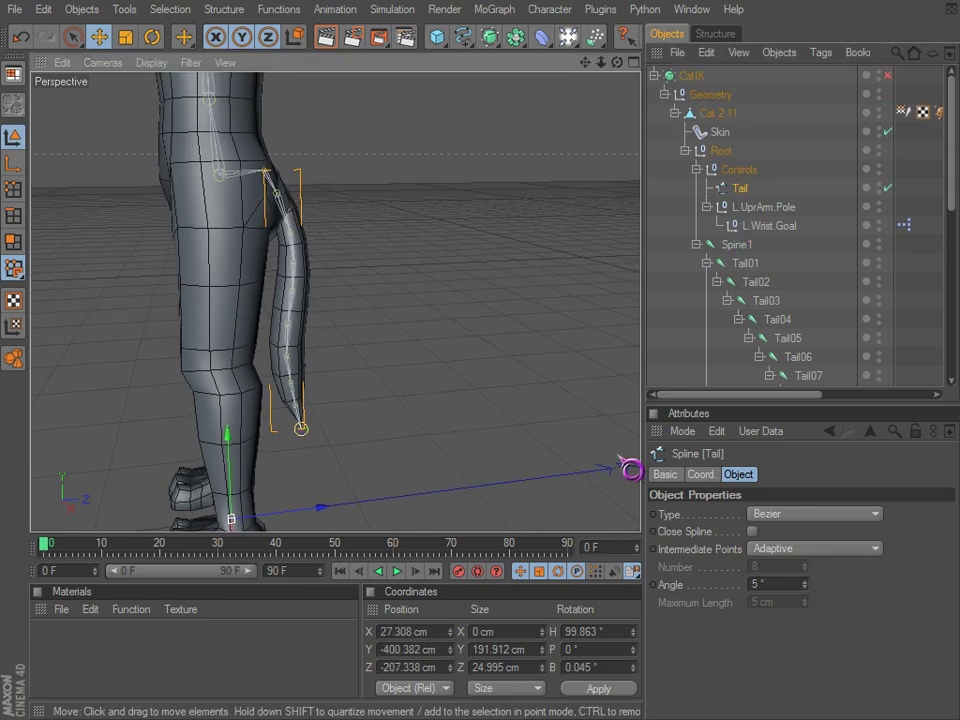
- Add an IK-Spline character tag to the Spine1 joint
{"action": "left_click", "coordinate": [730, 246]}
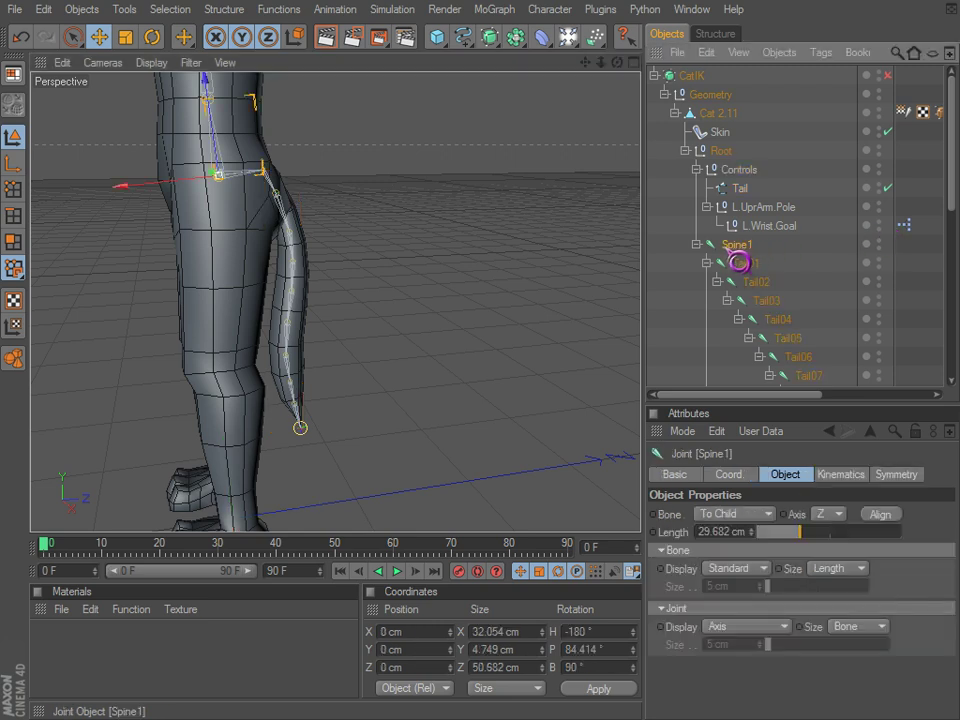
{"action": "right_click", "coordinate": [738, 262]}
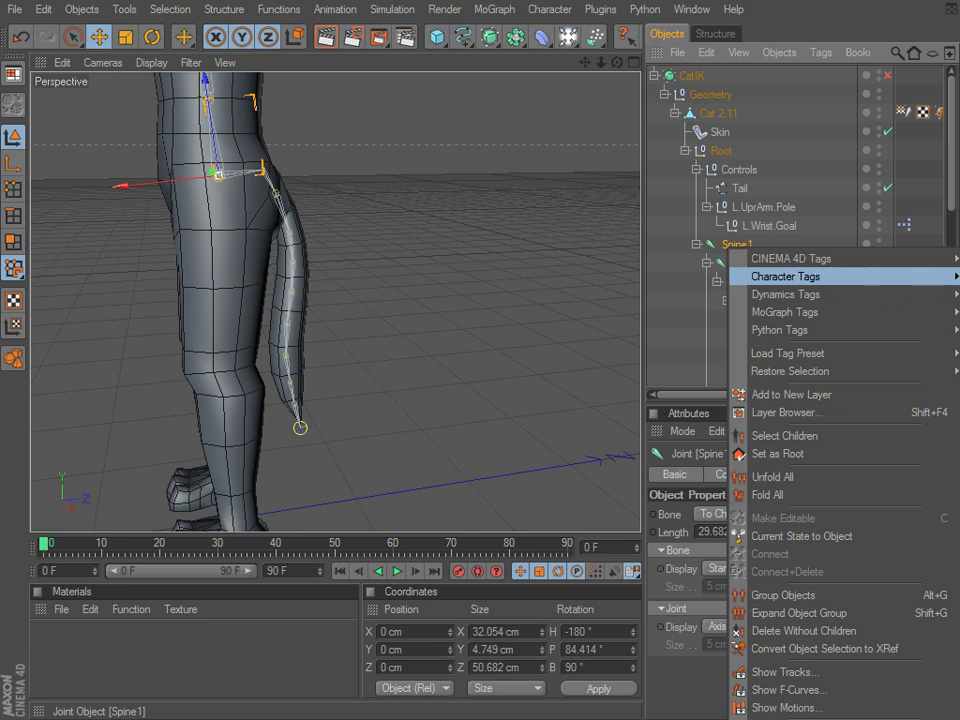
{"action": "mouse_move", "coordinate": [800, 276]}
{"action": "left_click", "coordinate": [605, 354]}
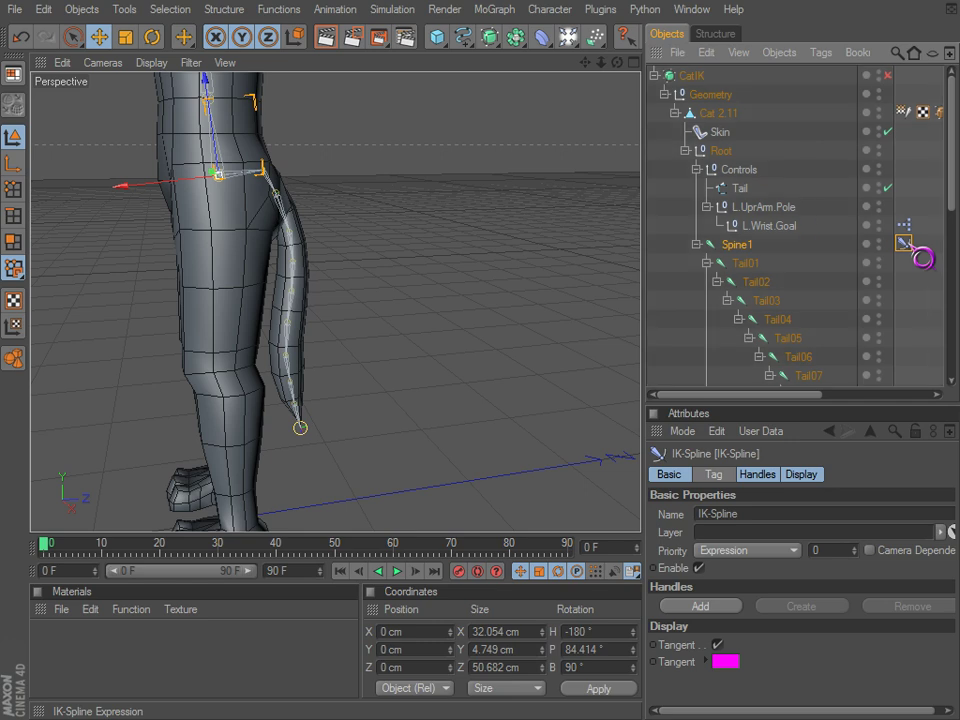
- Assign the Tail.E joint as the End of the IK-Spline tag on Spine1
{"action": "scroll", "coordinate": [790, 282], "scroll_direction": "down", "scroll_amount": 2}
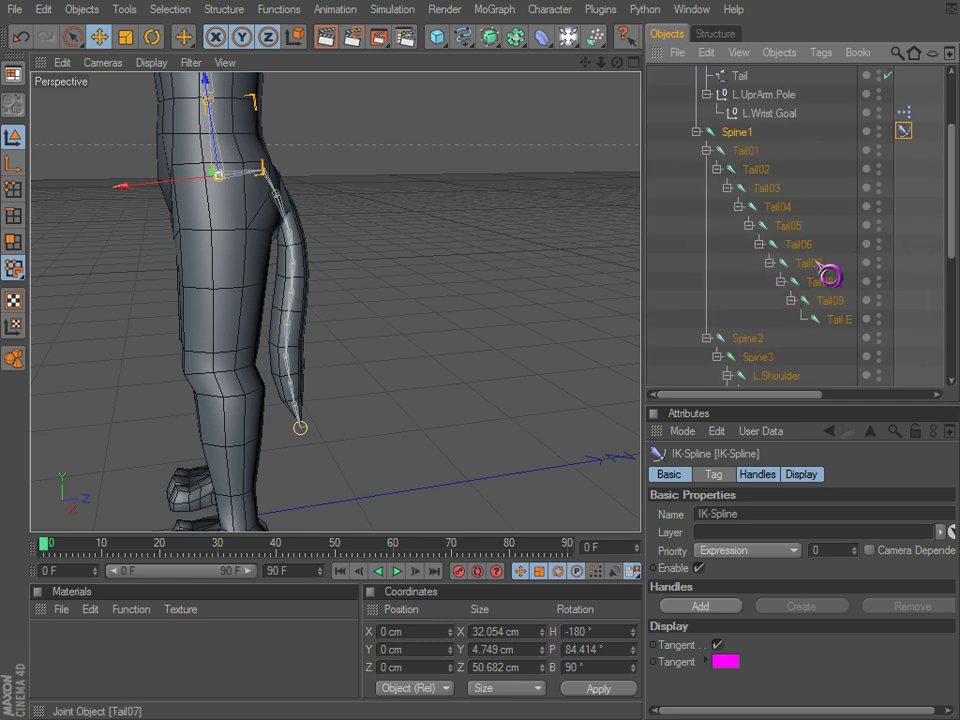
{"action": "left_click", "coordinate": [850, 330]}
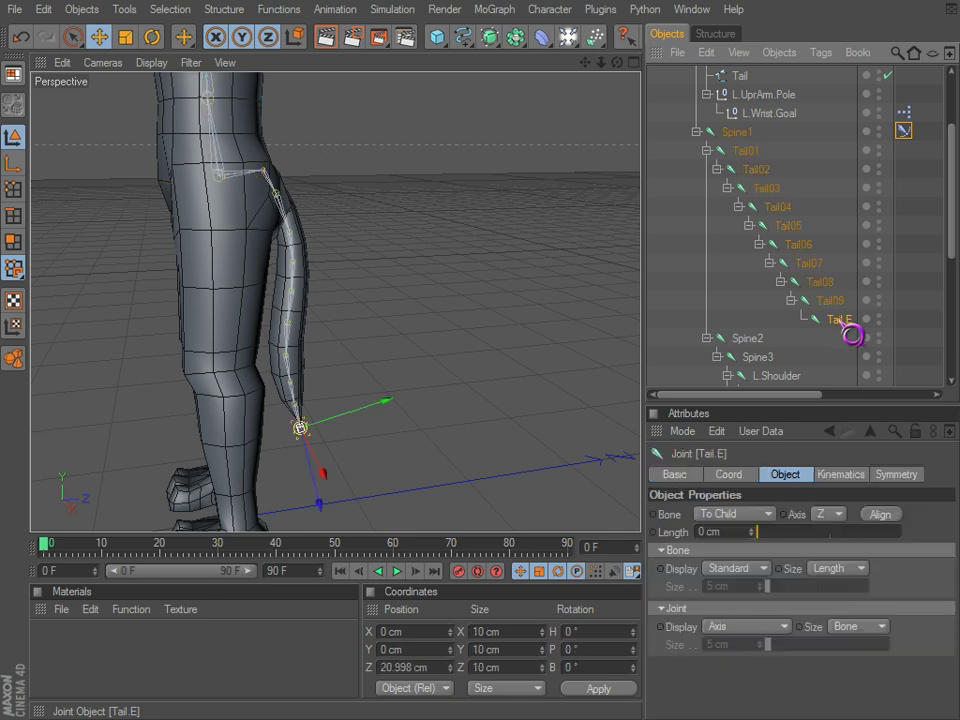
{"action": "left_click", "coordinate": [903, 130]}
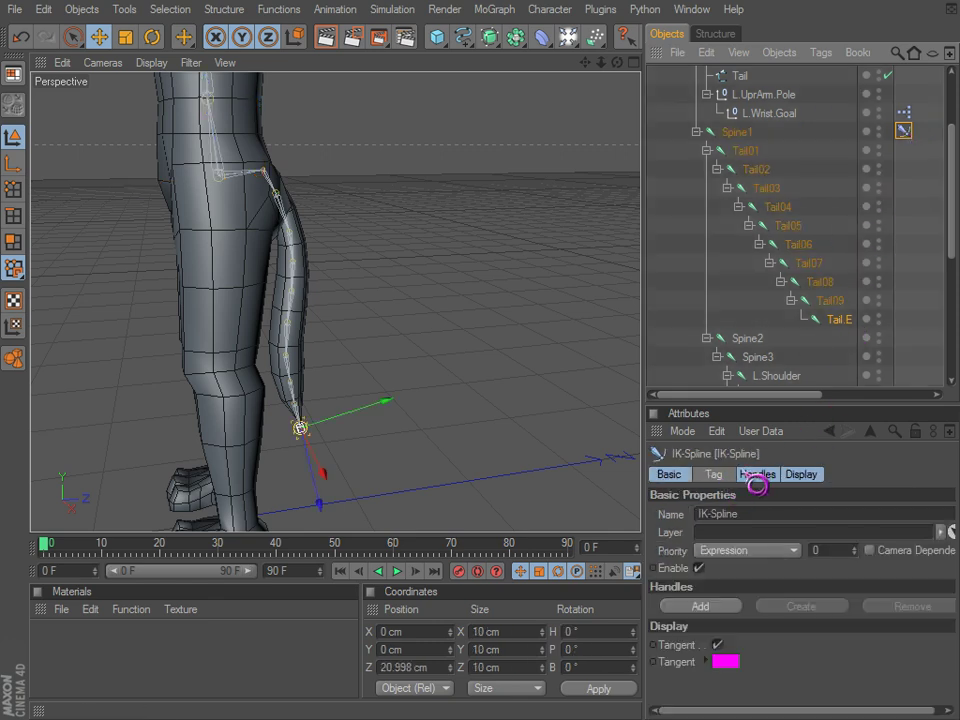
{"action": "left_click", "coordinate": [727, 478], "text": "shift"}
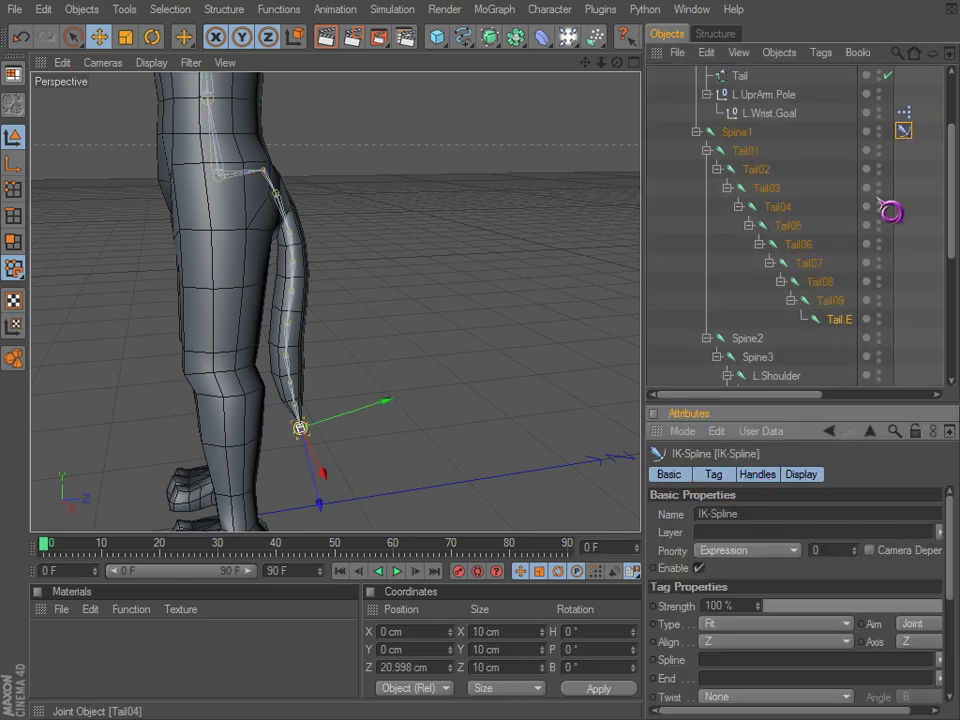
{"action": "left_click_drag", "start_coordinate": [842, 322], "coordinate": [840, 336]}
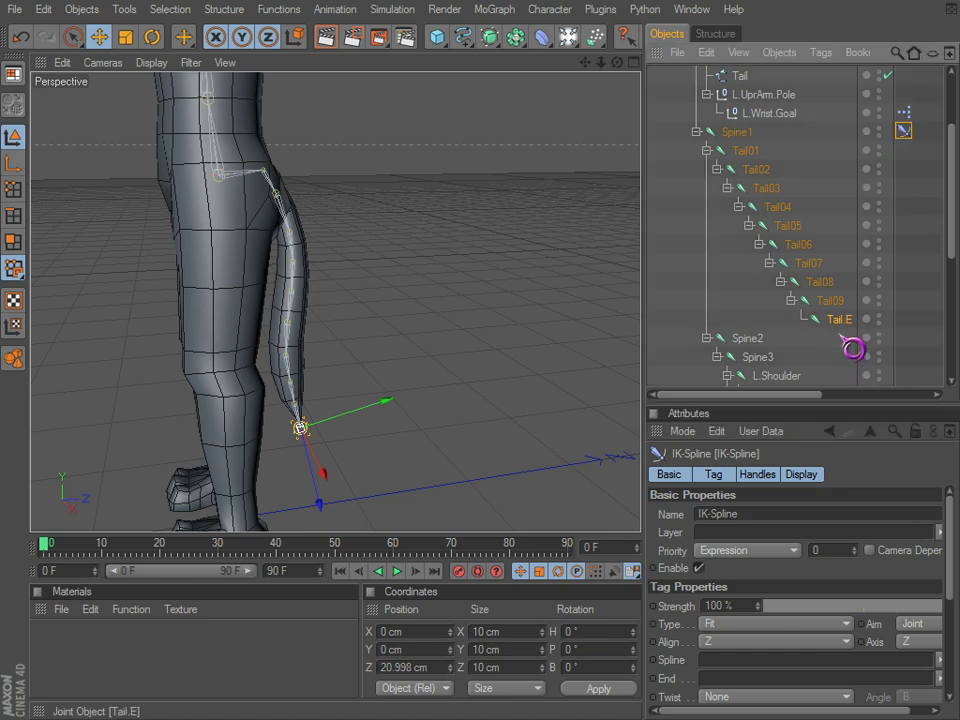
{"action": "left_click_drag", "start_coordinate": [725, 633], "coordinate": [716, 679]}
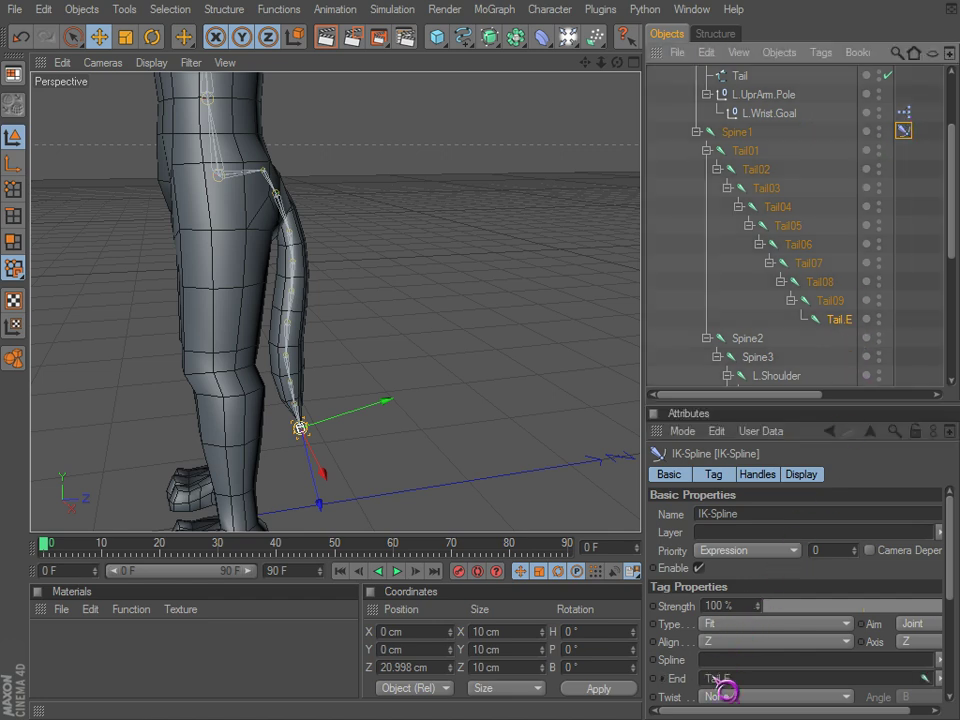
- Disable the IK-Spline tag and assign the Tail spline as its Spline
{"action": "scroll", "coordinate": [750, 199], "scroll_direction": "up", "scroll_amount": 3}
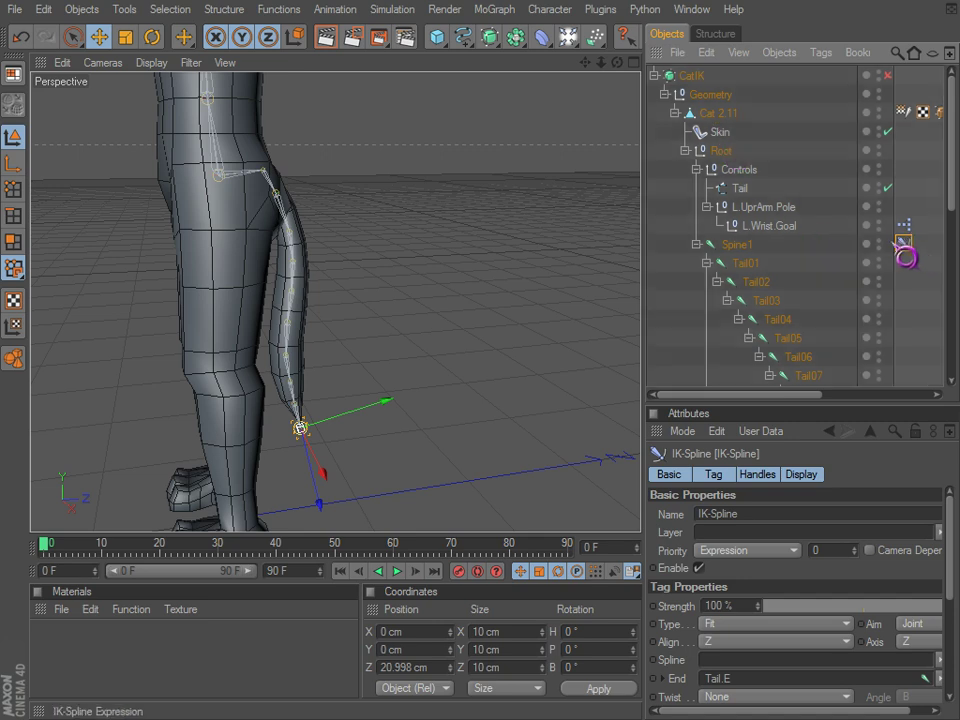
{"action": "left_click_drag", "start_coordinate": [698, 568], "coordinate": [746, 258]}
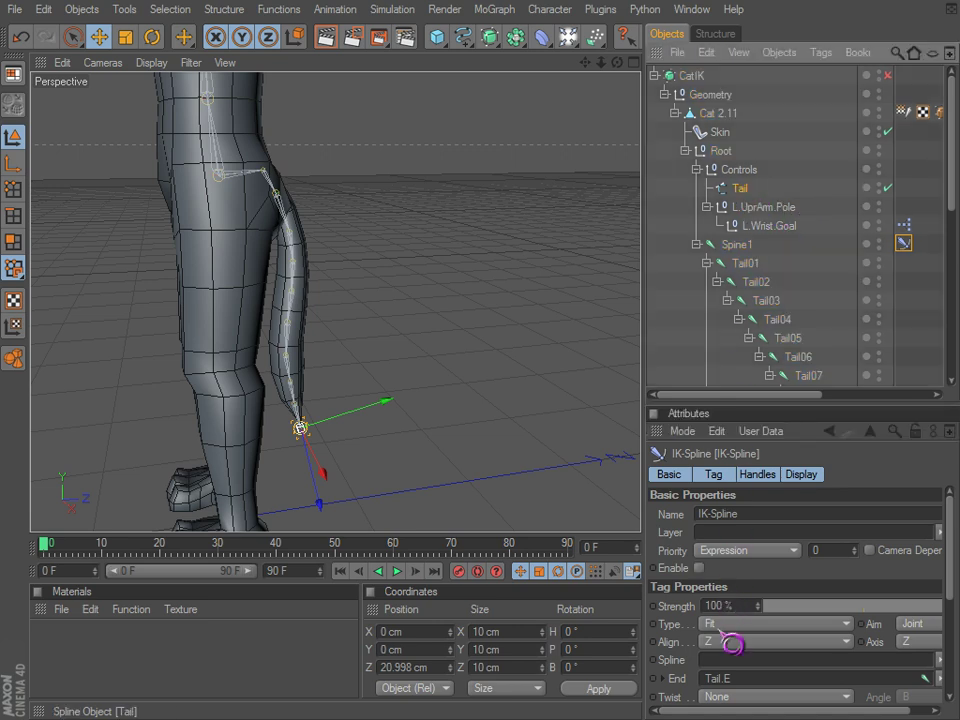
{"action": "left_click_drag", "start_coordinate": [731, 643], "coordinate": [726, 660]}
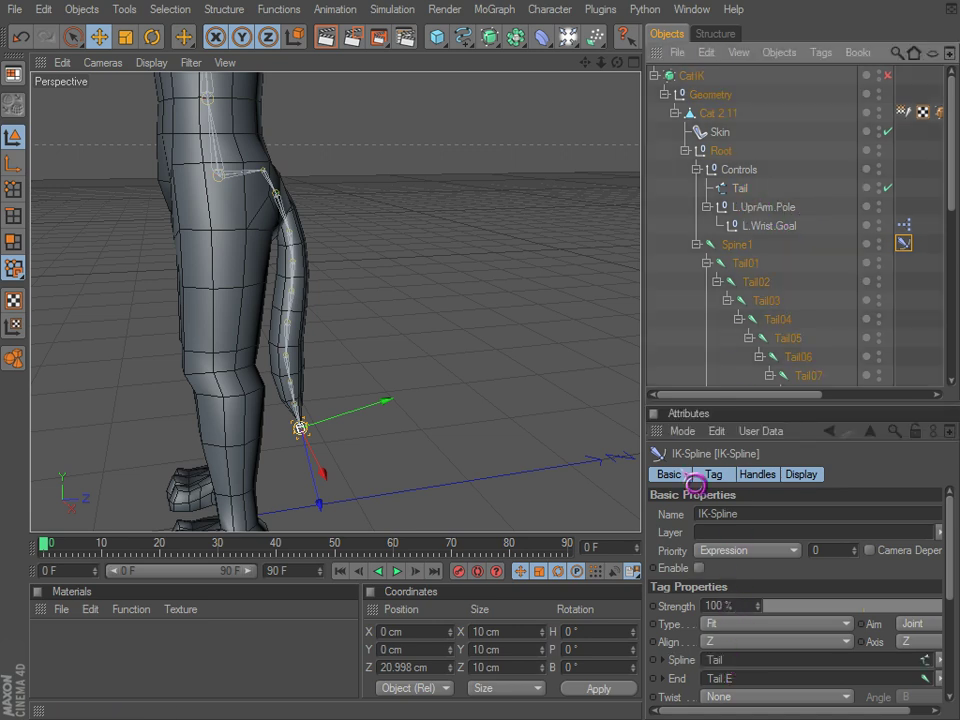
- Try enabling the IK-Spline tag on Spine1 without any handles to test how the joints respond
{"action": "scroll", "coordinate": [800, 240], "scroll_direction": "down", "scroll_amount": 3}
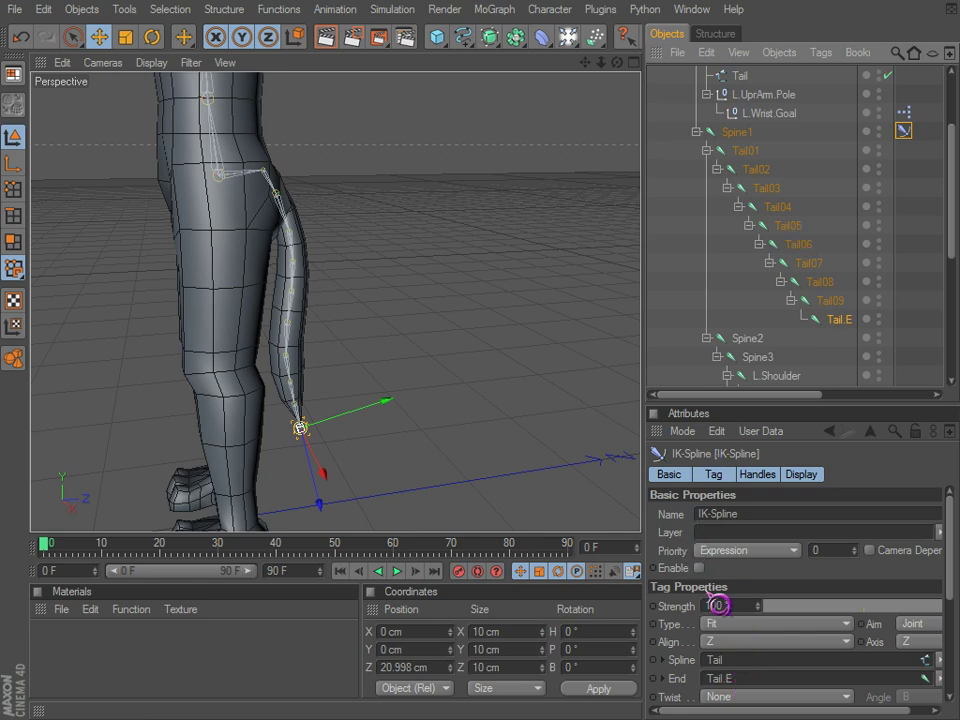
{"action": "middle_click_drag", "start_coordinate": [622, 483], "coordinate": [617, 448], "text": "alt"}
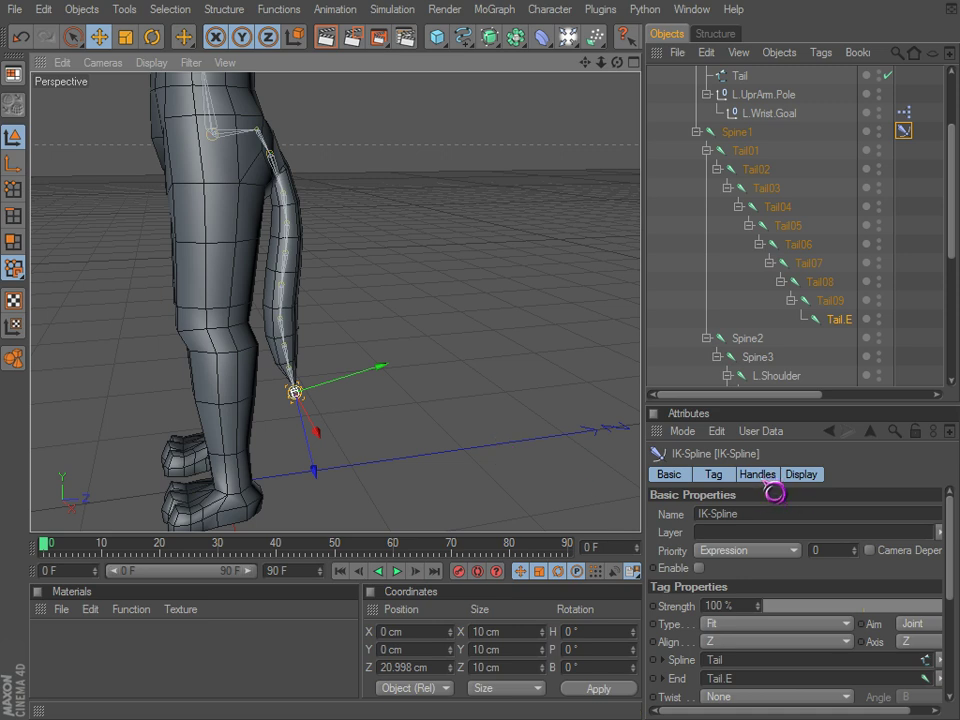
{"action": "left_click", "coordinate": [773, 477]}
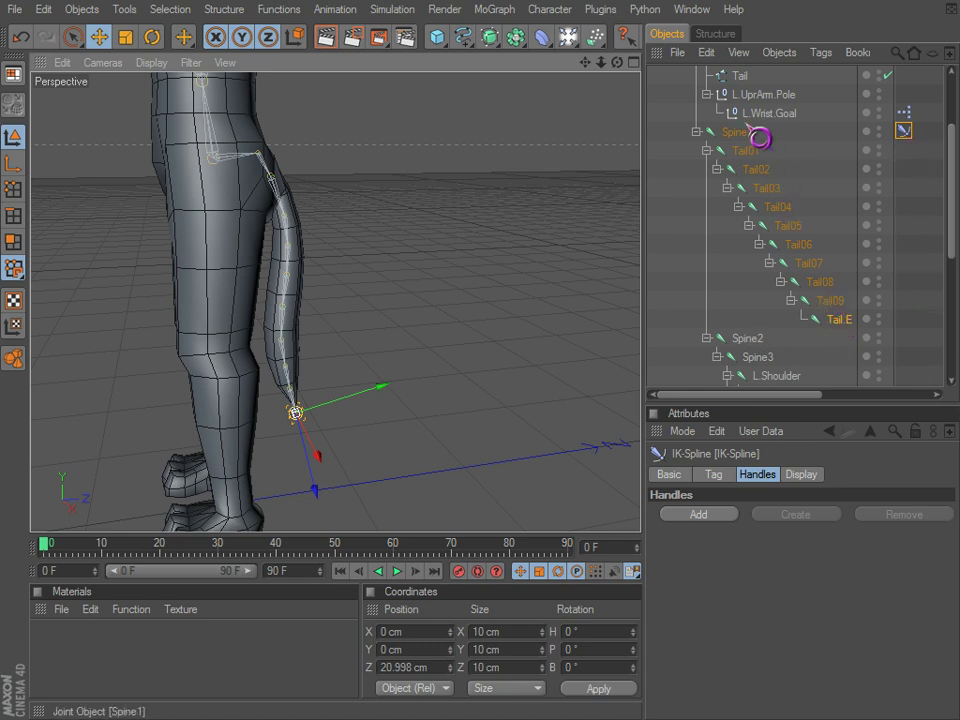
{"action": "scroll", "coordinate": [707, 133], "scroll_direction": "up", "scroll_amount": 3}
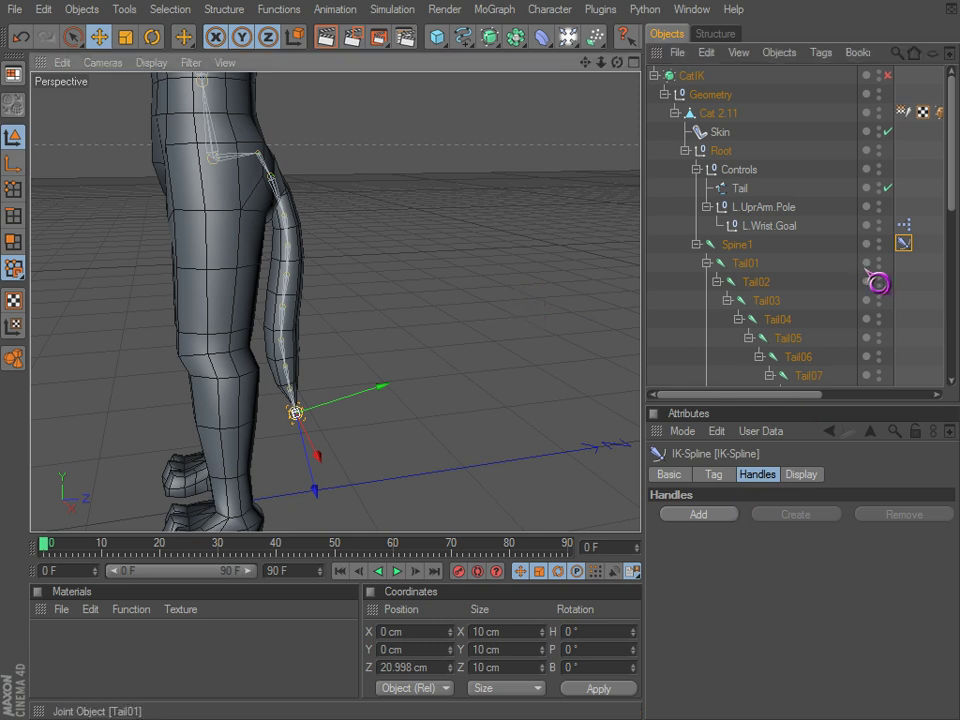
{"action": "left_click", "coordinate": [669, 475]}
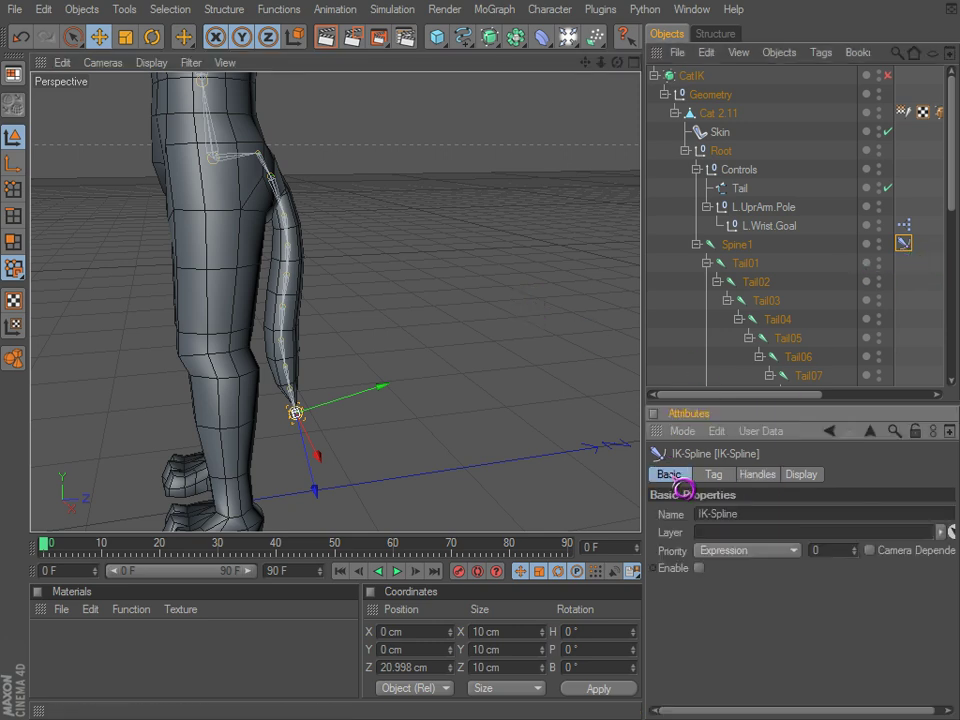
{"action": "left_click", "coordinate": [699, 568]}
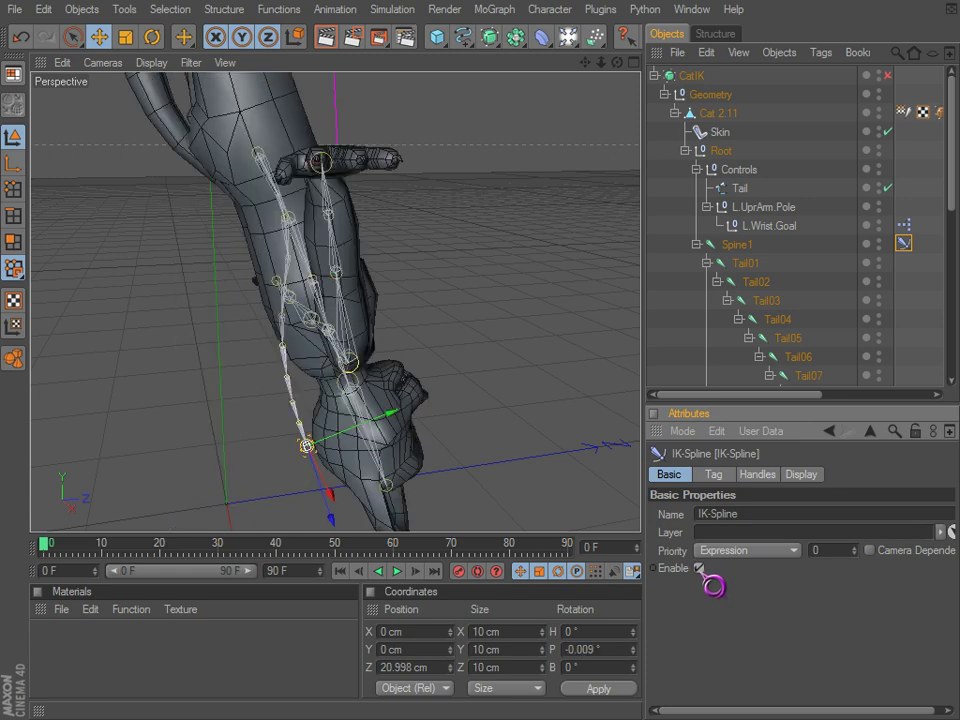
{"action": "scroll", "coordinate": [522, 265], "scroll_direction": "down", "scroll_amount": 5}
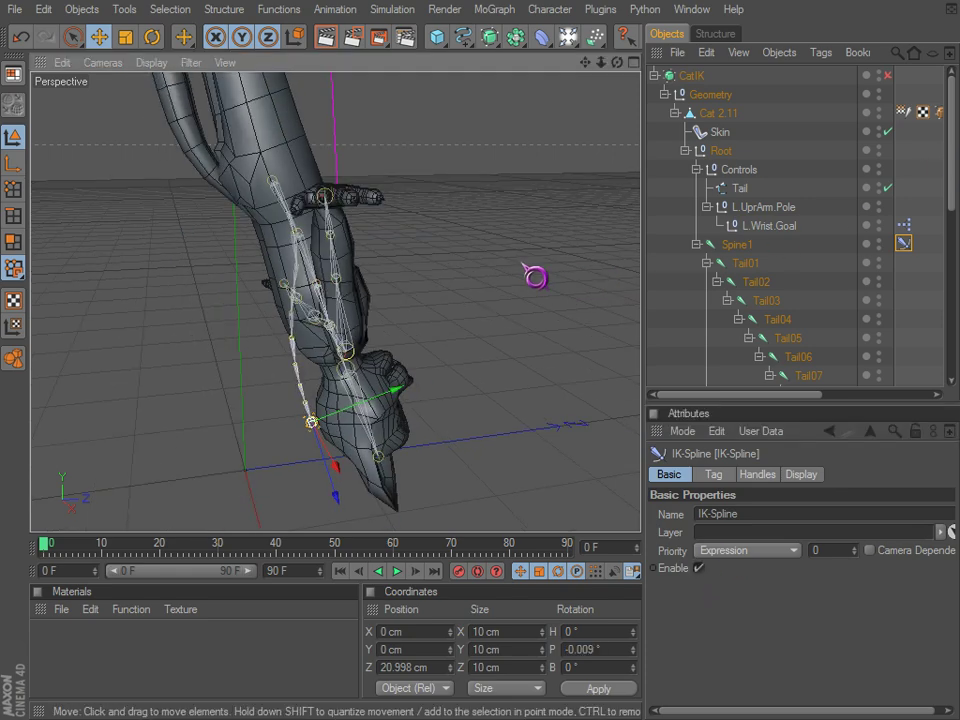
{"action": "scroll", "coordinate": [459, 284], "scroll_direction": "up", "scroll_amount": 3}
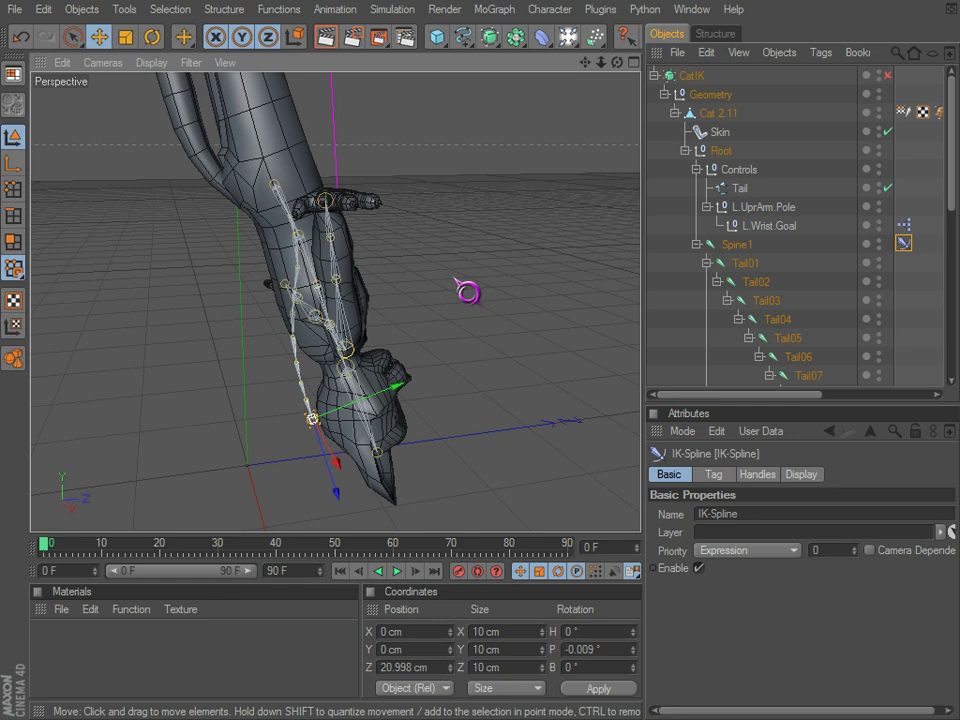
{"action": "key", "text": "ctrl+z"}
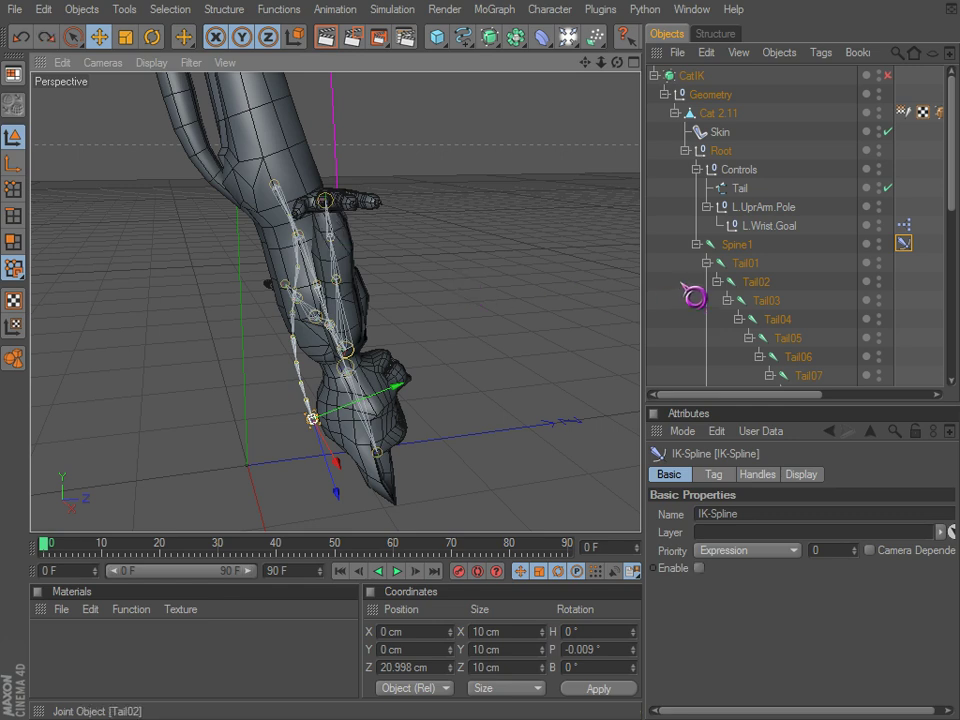
- Examine the IK-Spline tag's handle, display and tag settings along with the Spine1 and Tail01 joints at the start of its chain
{"action": "left_click", "coordinate": [907, 246]}
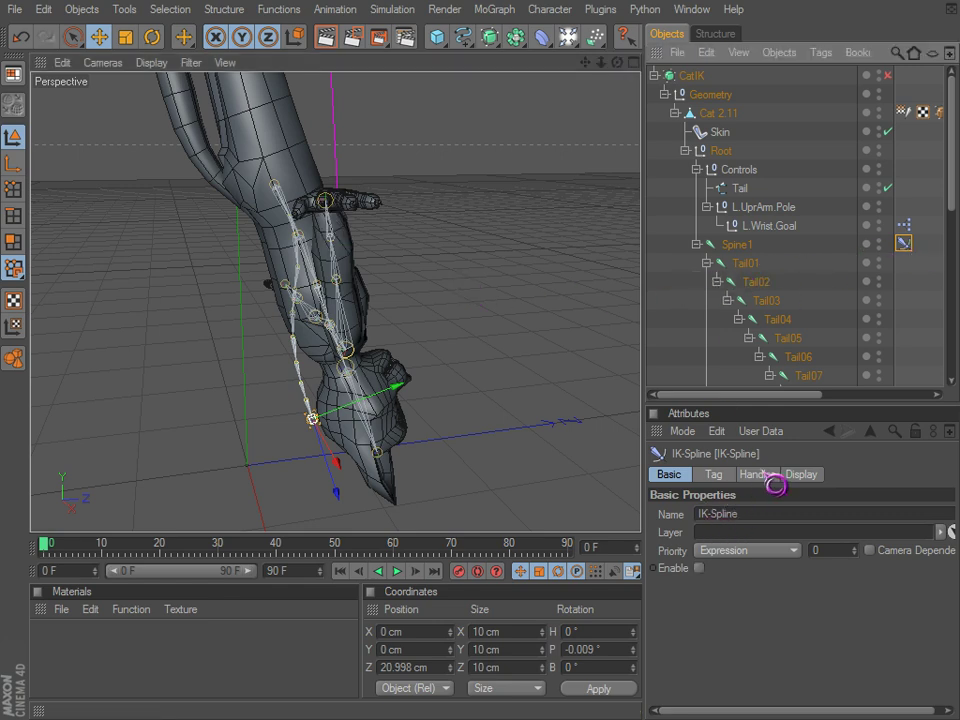
{"action": "left_click", "coordinate": [768, 484]}
{"action": "left_click", "coordinate": [806, 476]}
{"action": "left_click", "coordinate": [714, 475]}
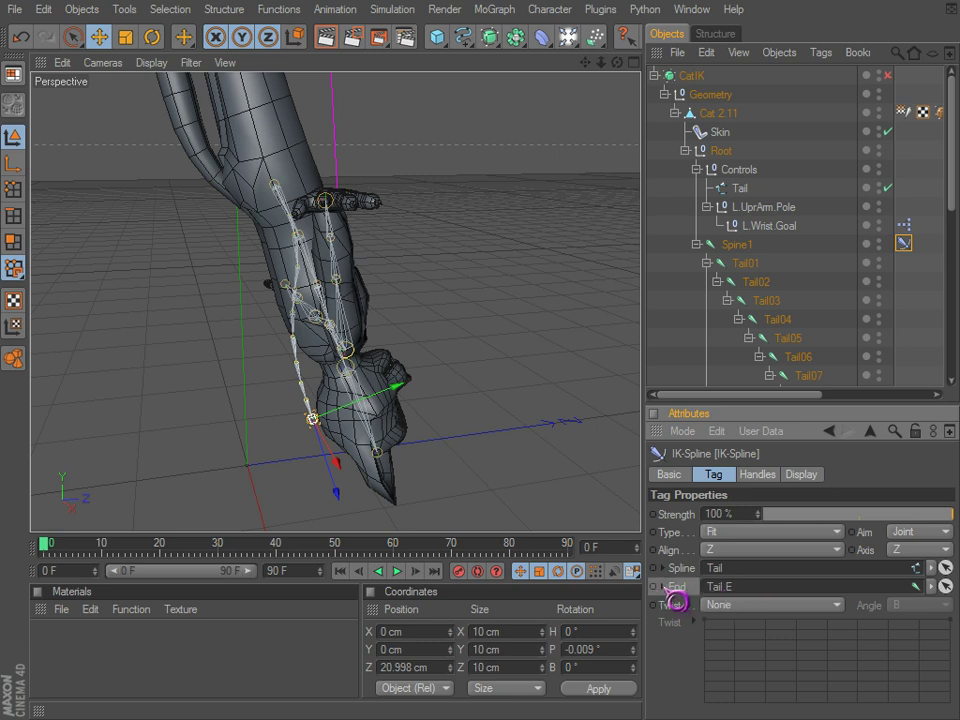
{"action": "left_click", "coordinate": [742, 250]}
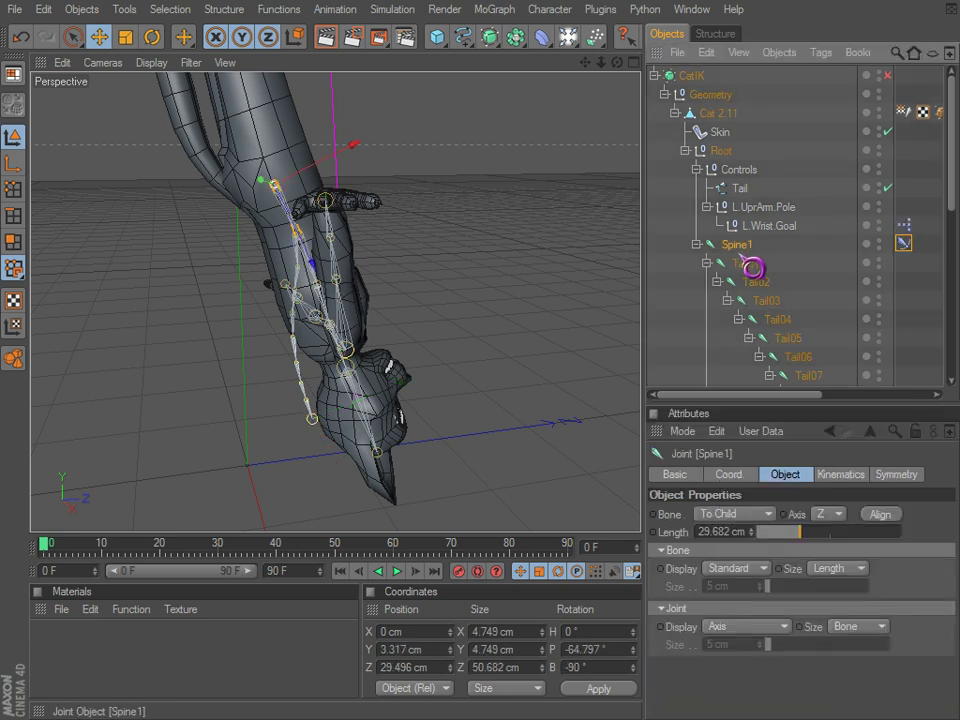
{"action": "left_click", "coordinate": [752, 268]}
{"action": "key", "text": "r"}
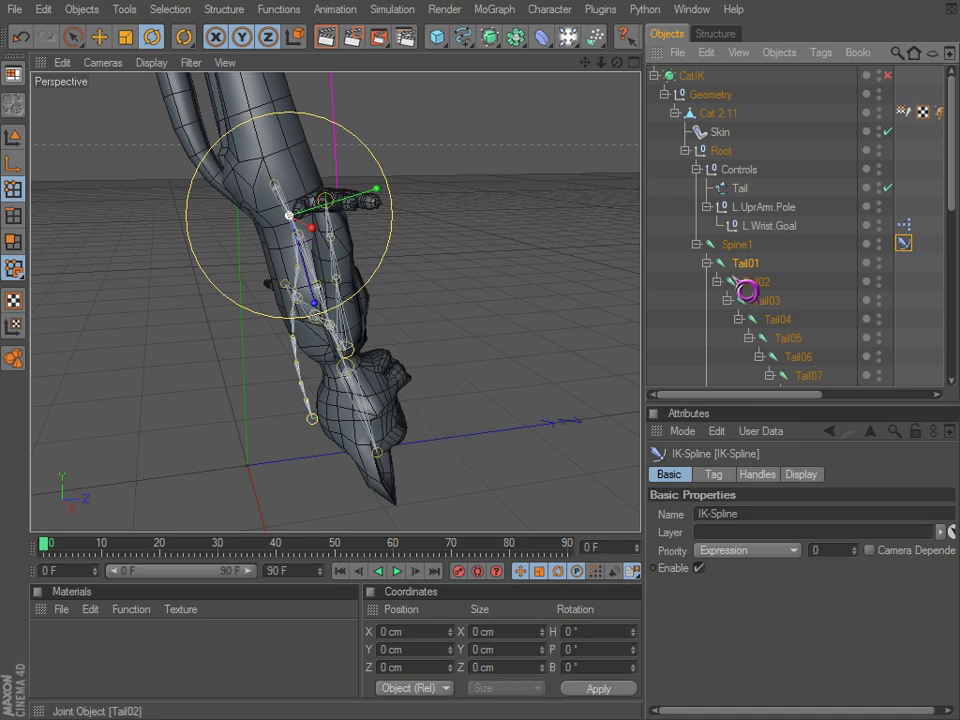
{"action": "left_click", "coordinate": [737, 248]}
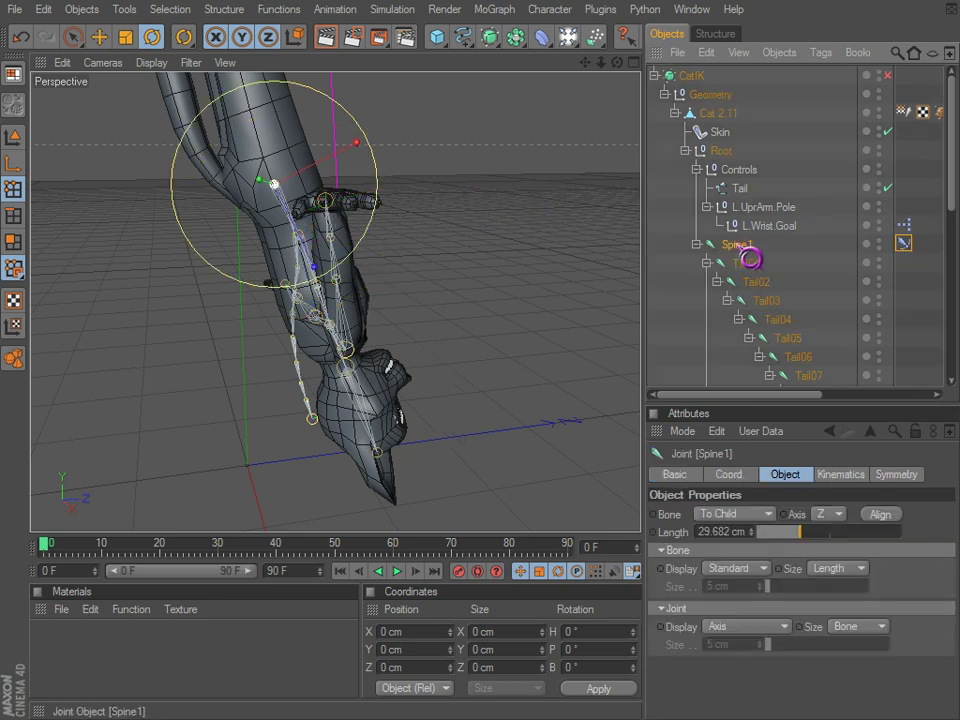
- Transfer the IK-Spline tag from the Spine1 joint to the Tail01 joint and reselect Spine1
{"action": "left_click", "coordinate": [757, 279]}
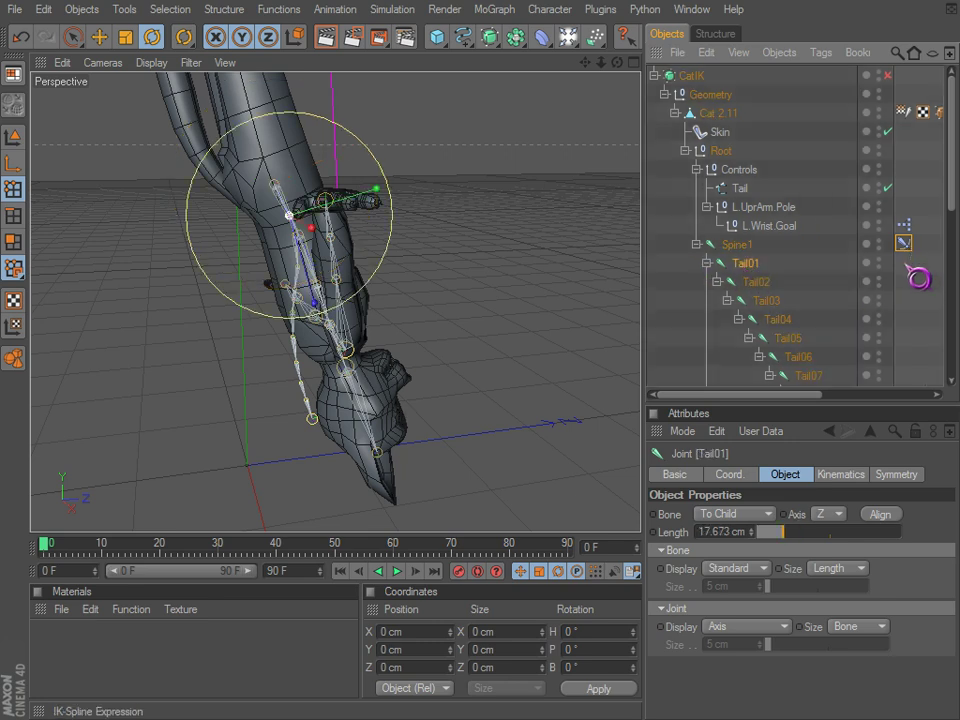
{"action": "left_click_drag", "start_coordinate": [904, 244], "coordinate": [905, 264]}
{"action": "left_click", "coordinate": [735, 247]}
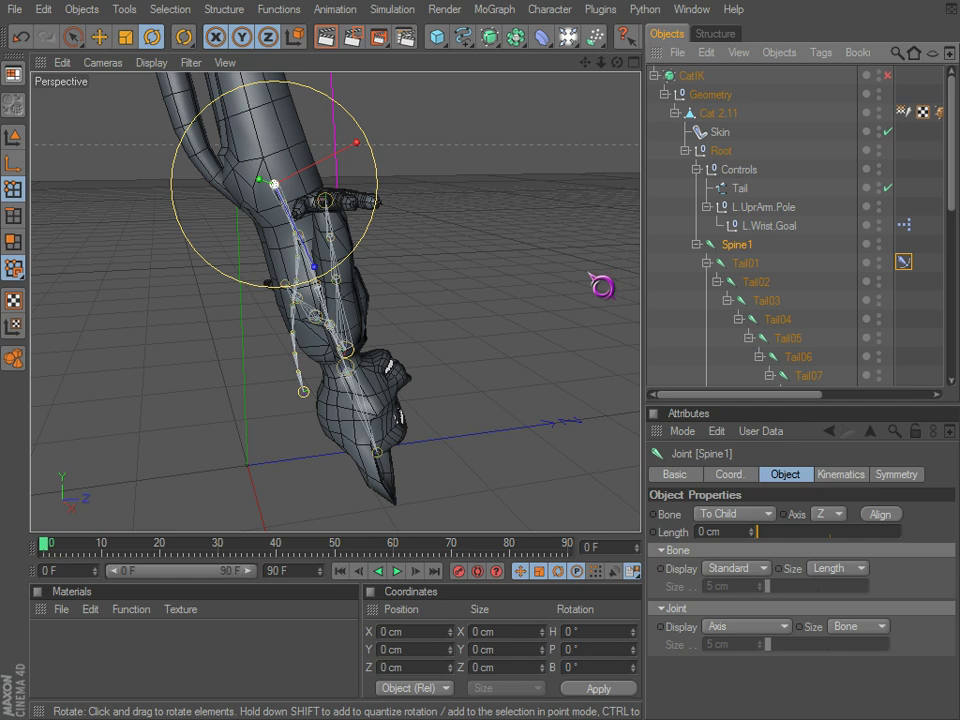
- Try to rotate the Spine1 joint with the Object Axis tool active
{"action": "left_click", "coordinate": [263, 185]}
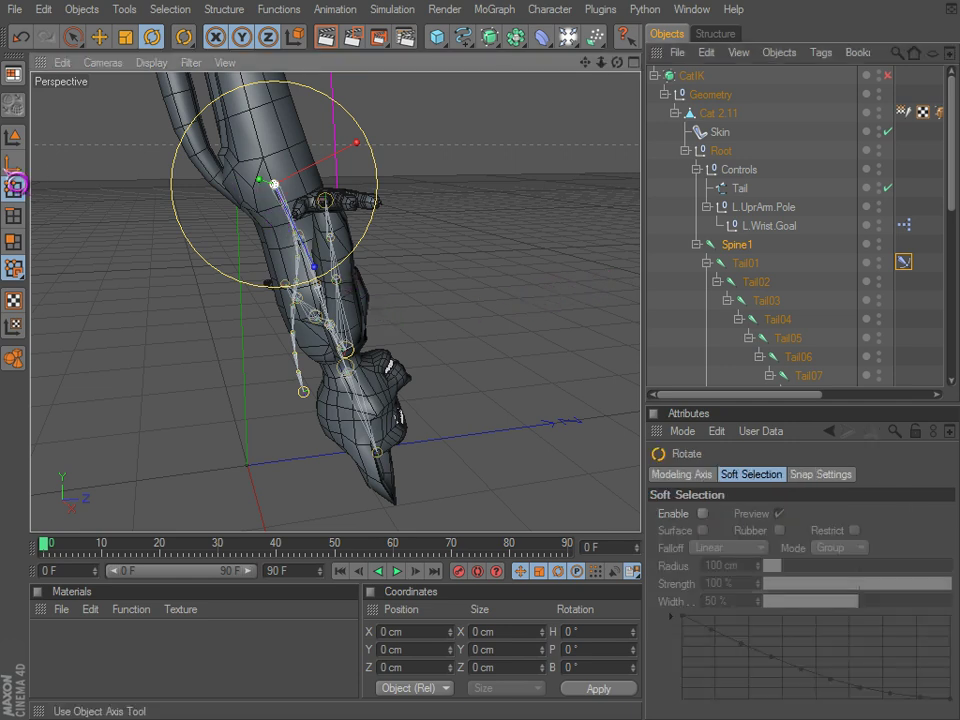
{"action": "left_click", "coordinate": [14, 168]}
{"action": "left_click_drag", "start_coordinate": [265, 193], "coordinate": [631, 462]}
{"action": "key", "text": "ctrl+z"}
- Return the Spine1 joint in Model mode to an orientation where the character stands upright
{"action": "left_click", "coordinate": [12, 145]}
{"action": "key", "text": "ctrl+z"}
{"action": "scroll", "coordinate": [349, 196], "scroll_direction": "down", "scroll_amount": 2}
{"action": "middle_click_drag", "start_coordinate": [349, 196], "coordinate": [358, 262], "text": "alt"}
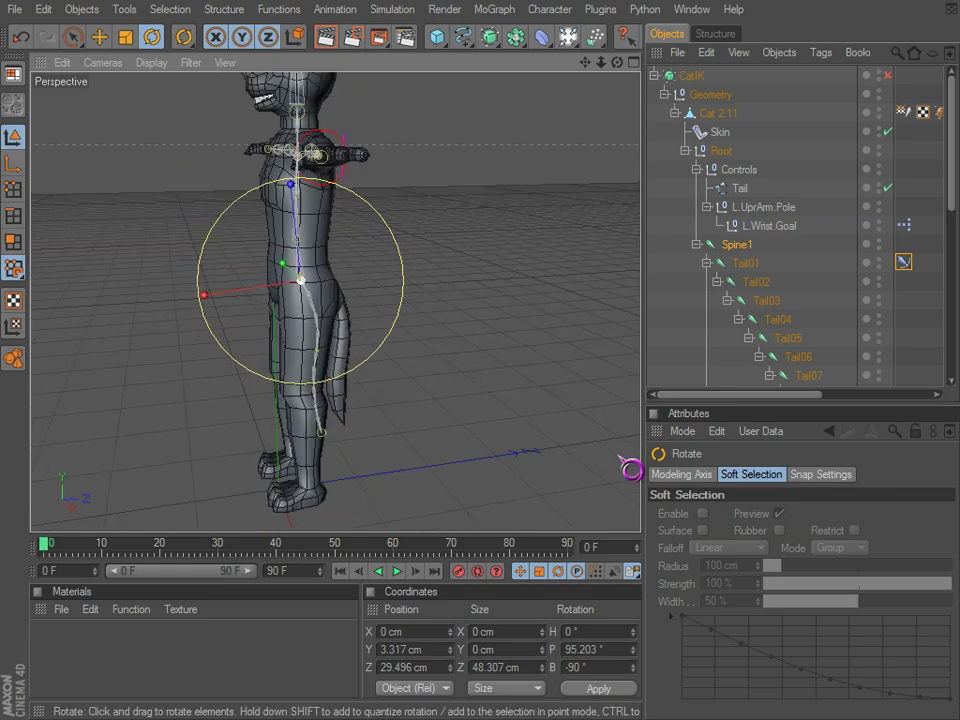
{"action": "left_click_drag", "start_coordinate": [358, 262], "coordinate": [443, 231], "text": "alt"}
{"action": "scroll", "coordinate": [443, 231], "scroll_direction": "down", "scroll_amount": 1}
{"action": "scroll", "coordinate": [448, 259], "scroll_direction": "down", "scroll_amount": 1}
{"action": "middle_click_drag", "start_coordinate": [443, 231], "coordinate": [422, 272], "text": "alt"}
{"action": "scroll", "coordinate": [438, 255], "scroll_direction": "up", "scroll_amount": 2}
{"action": "left_click_drag", "start_coordinate": [422, 272], "coordinate": [402, 294], "text": "alt"}
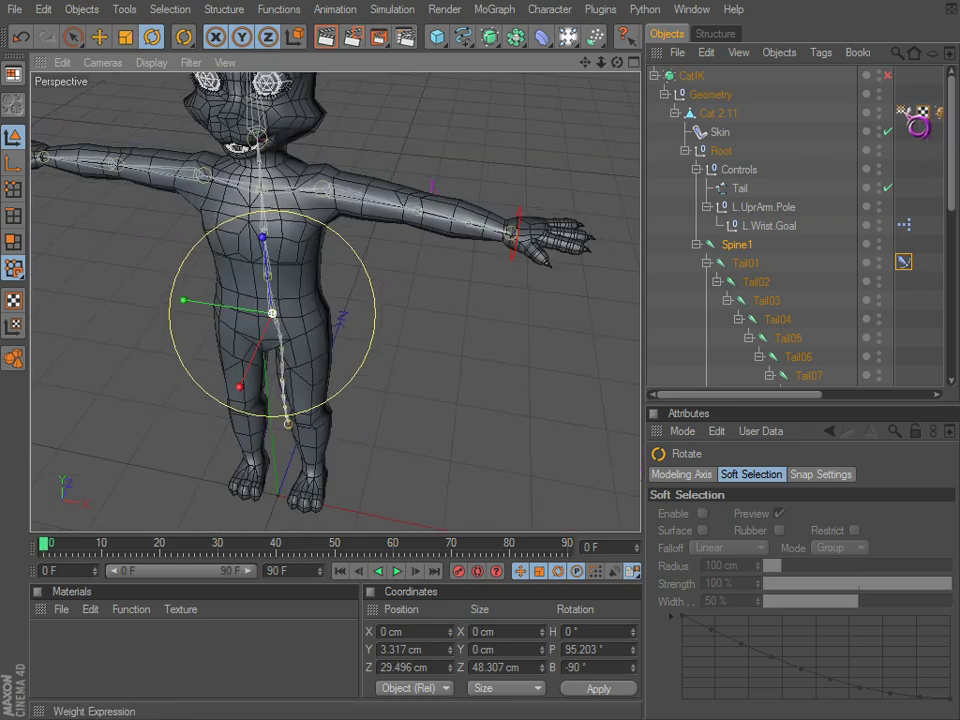
- Try setting a new bind pose from the Tag properties of the Cat 2.11 mesh's Weight tag
{"action": "left_click", "coordinate": [903, 112]}
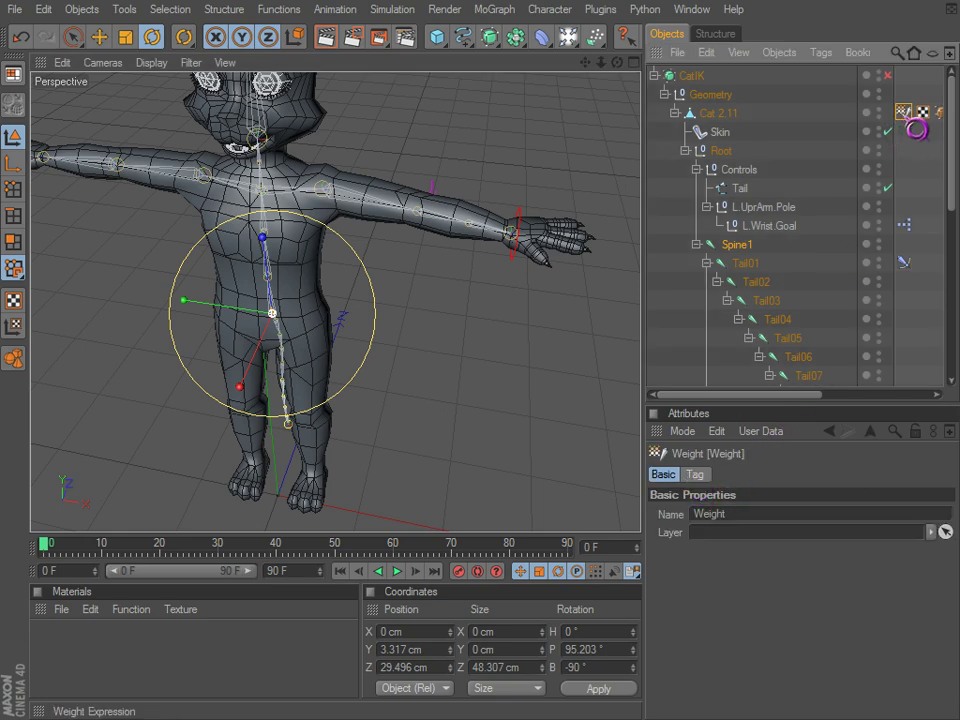
{"action": "left_click", "coordinate": [704, 480], "text": "shift"}
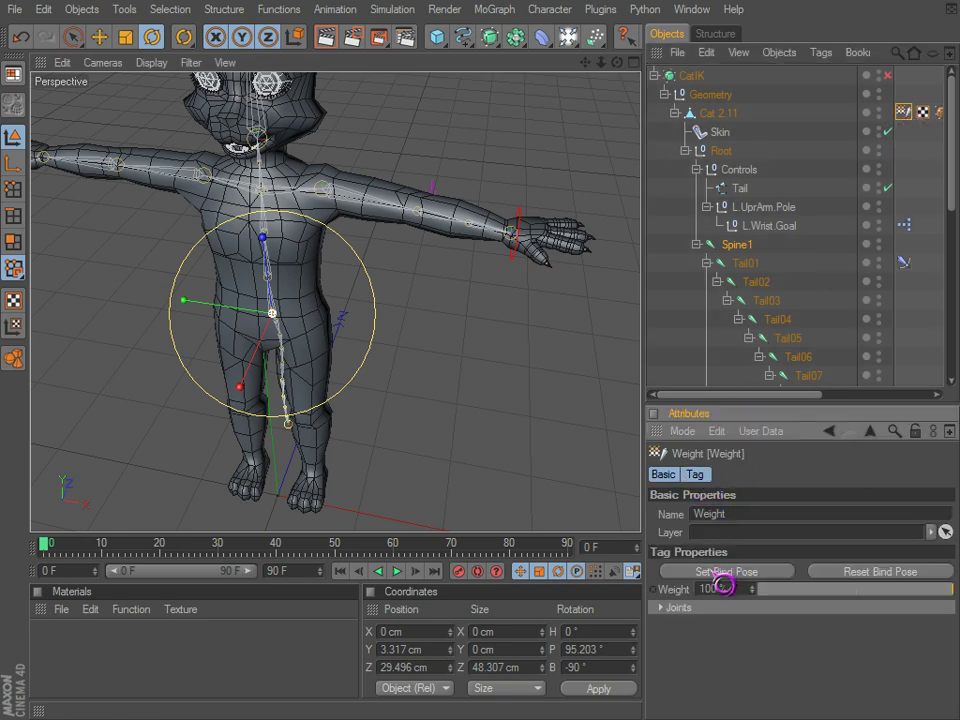
{"action": "left_click", "coordinate": [715, 574]}
{"action": "key", "text": "ctrl+z"}
{"action": "left_click_drag", "start_coordinate": [406, 399], "coordinate": [506, 339], "text": "alt"}
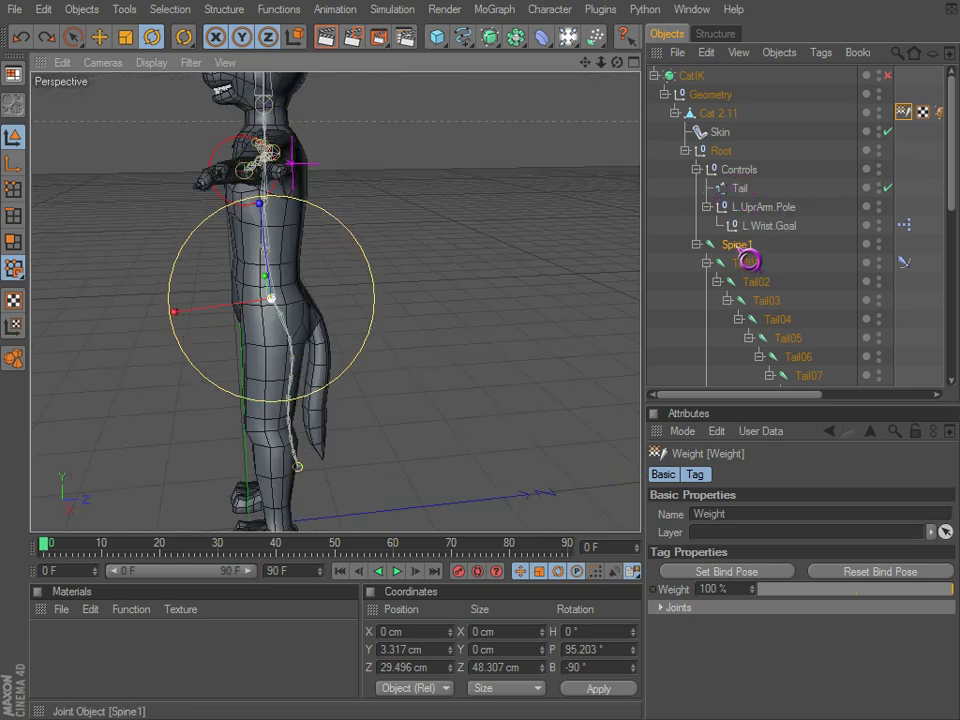
- Move the Spine1 joint toward the front of the hips, to about Y 0.64 cm and Z 0.07 cm
{"action": "left_click", "coordinate": [742, 250]}
{"action": "left_click_drag", "start_coordinate": [491, 324], "coordinate": [388, 326], "text": "alt"}
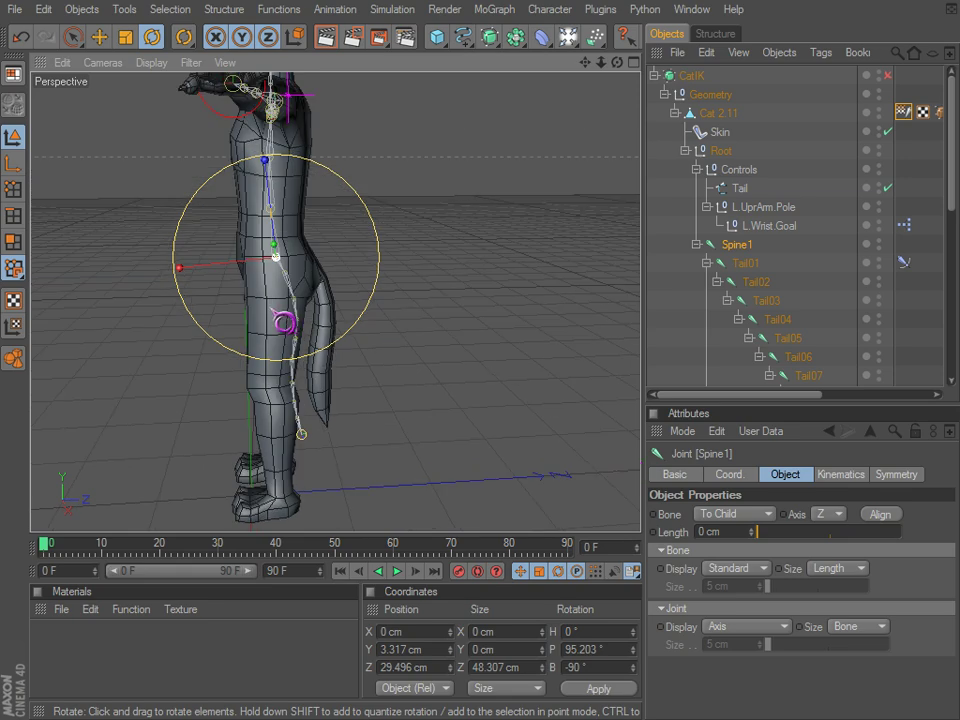
{"action": "key", "text": "e"}
{"action": "left_click_drag", "start_coordinate": [214, 264], "coordinate": [183, 267]}
{"action": "left_click_drag", "start_coordinate": [298, 312], "coordinate": [366, 316], "text": "alt"}
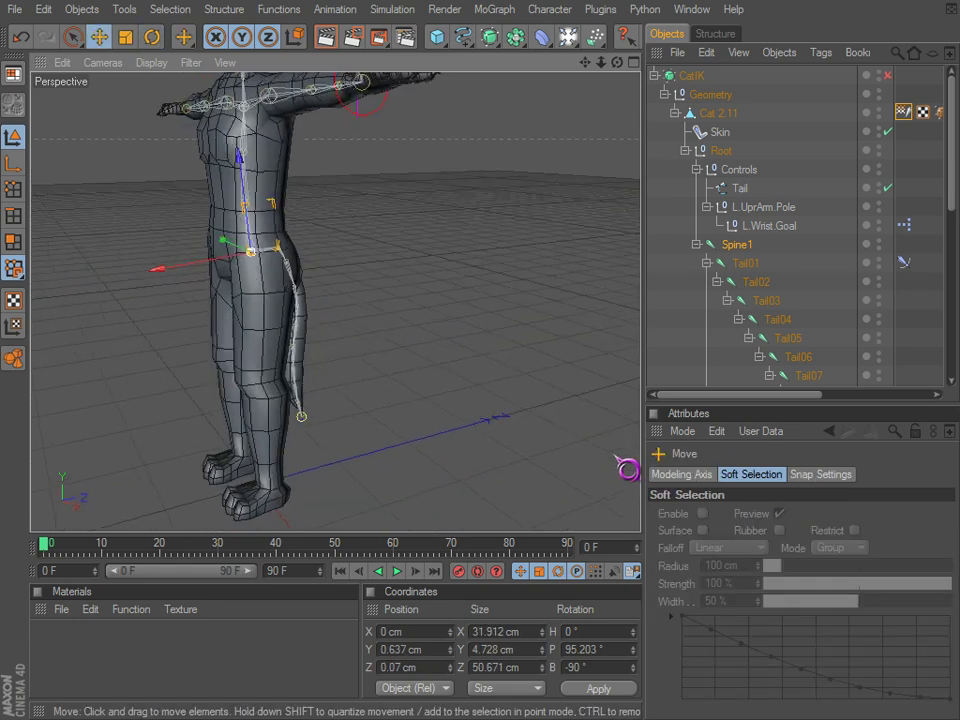
{"action": "left_click_drag", "start_coordinate": [615, 456], "coordinate": [630, 464], "text": "alt"}
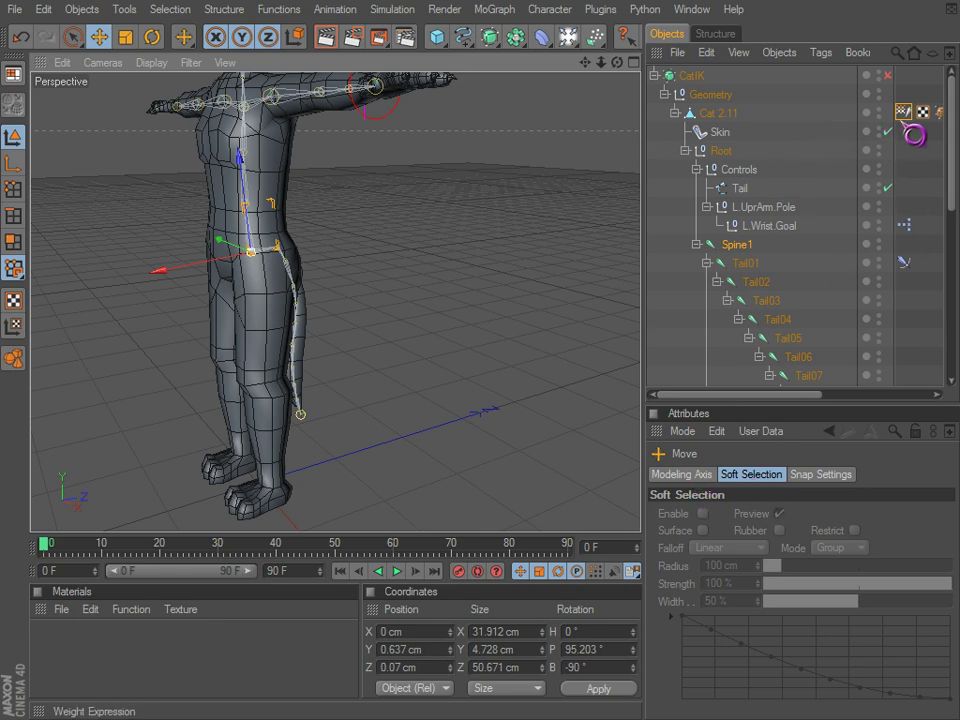
- Set the bind pose on the Cat 2.11 mesh's Weight tag with the repositioned joints
{"action": "left_click", "coordinate": [904, 114]}
{"action": "left_click", "coordinate": [718, 575]}
{"action": "left_click_drag", "start_coordinate": [390, 262], "coordinate": [483, 435], "text": "alt"}
{"action": "left_click", "coordinate": [696, 574]}
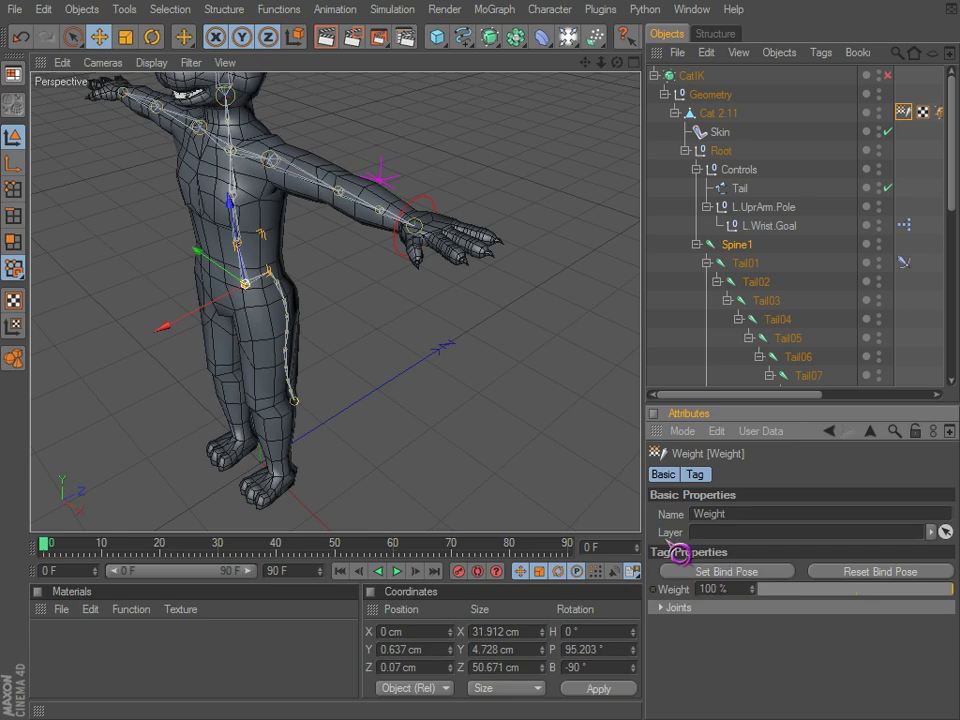
{"action": "left_click_drag", "start_coordinate": [420, 335], "coordinate": [321, 183], "text": "alt"}
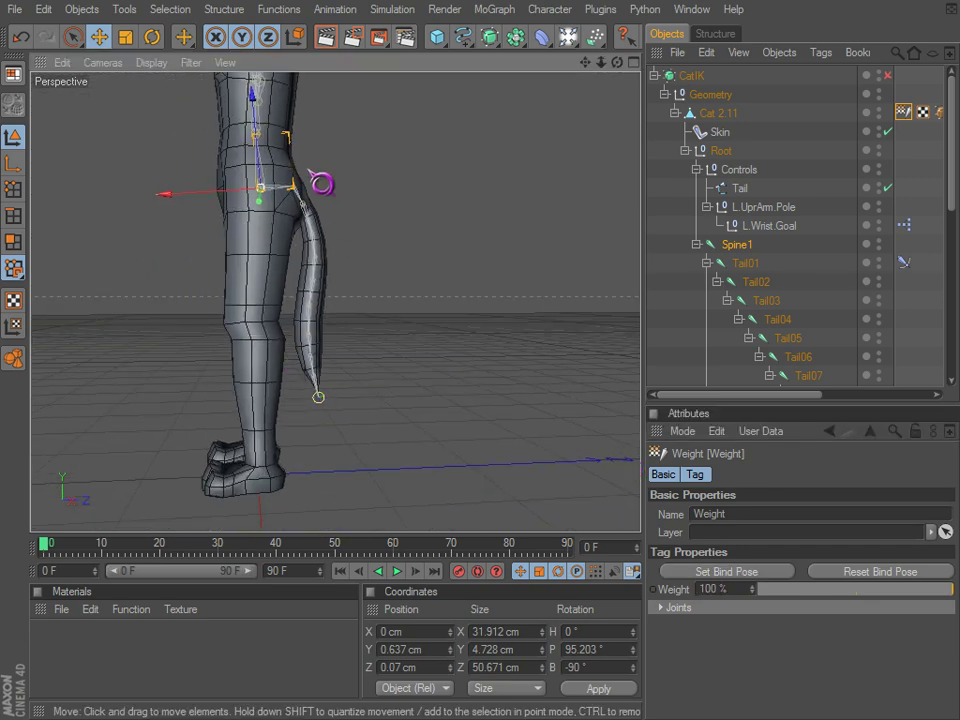
- Examine the IK-Spline tag's settings and how the Tail01 joint sits at the base of the tail
{"action": "left_click", "coordinate": [903, 262]}
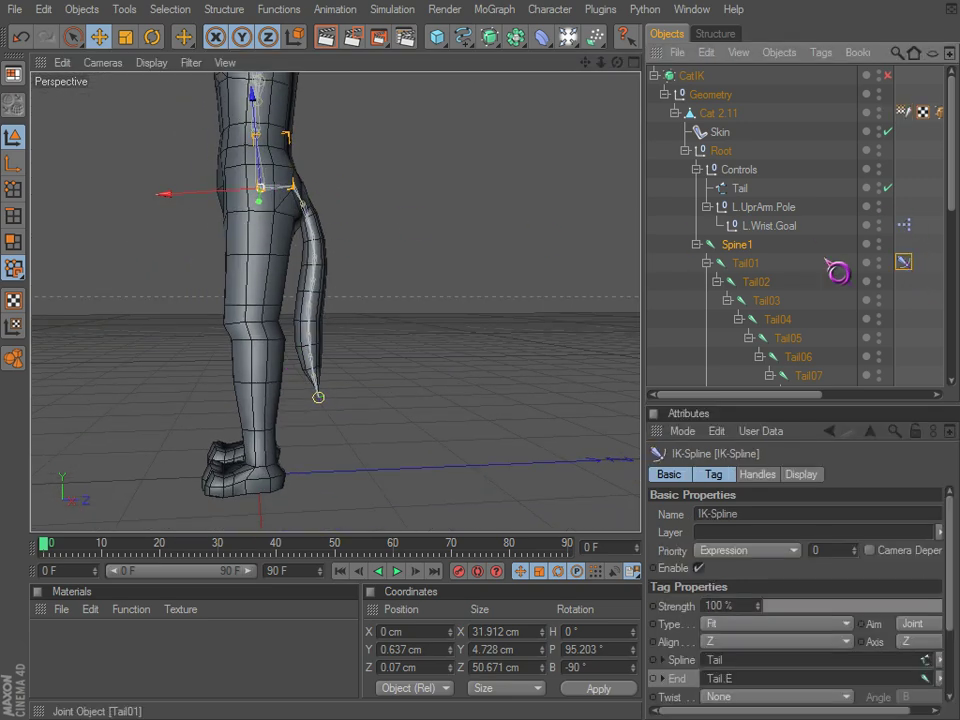
{"action": "left_click_drag", "start_coordinate": [330, 206], "coordinate": [615, 462], "text": "alt"}
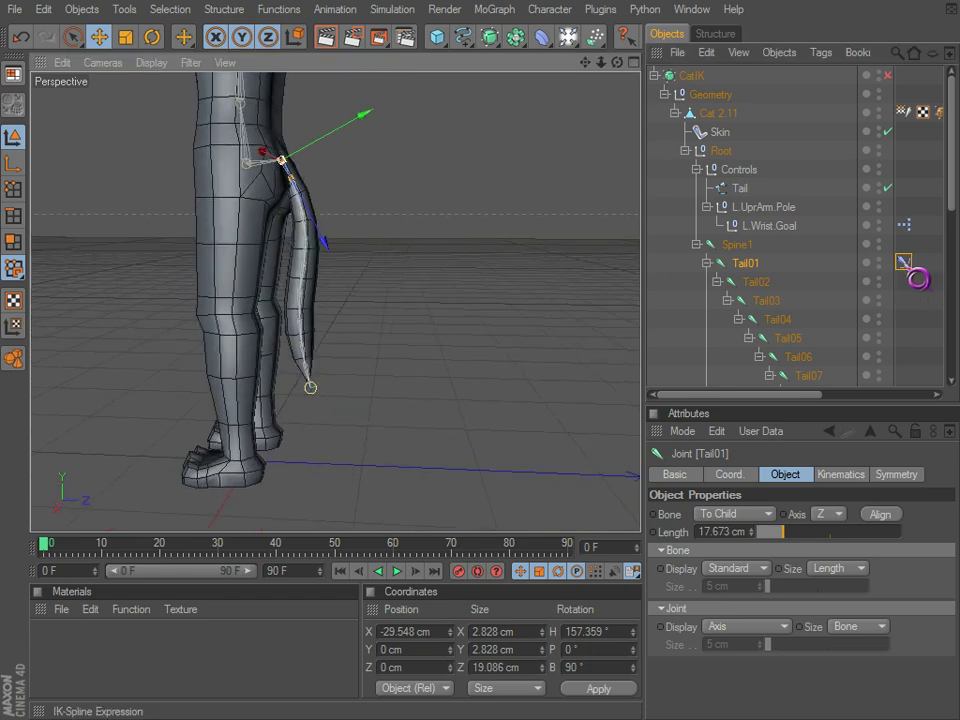
{"action": "left_click", "coordinate": [903, 262]}
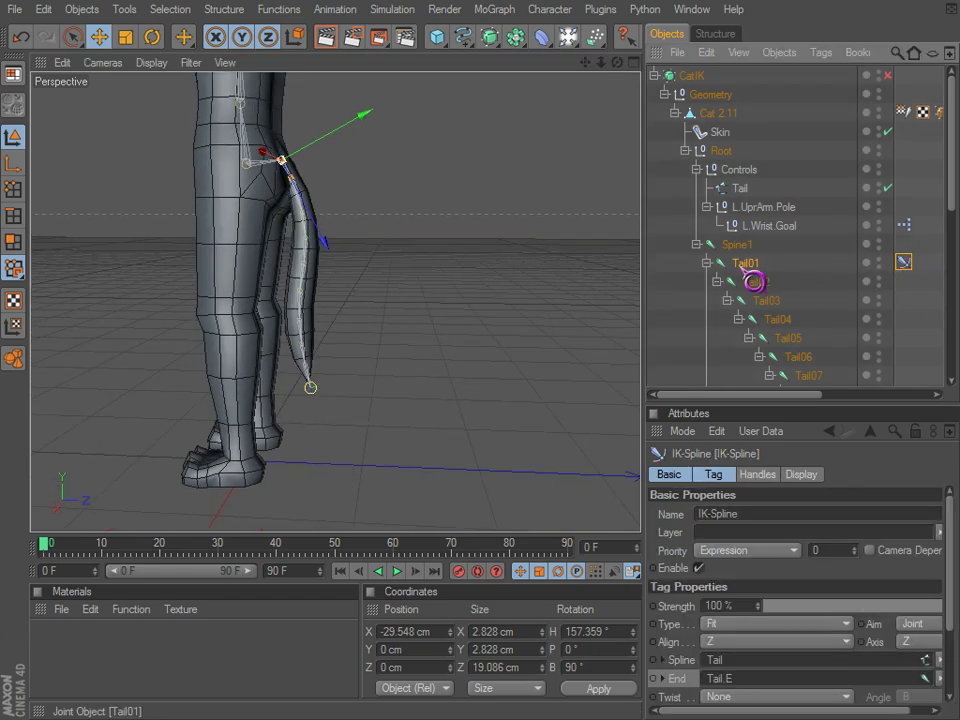
{"action": "left_click_drag", "start_coordinate": [499, 306], "coordinate": [516, 328], "text": "alt"}
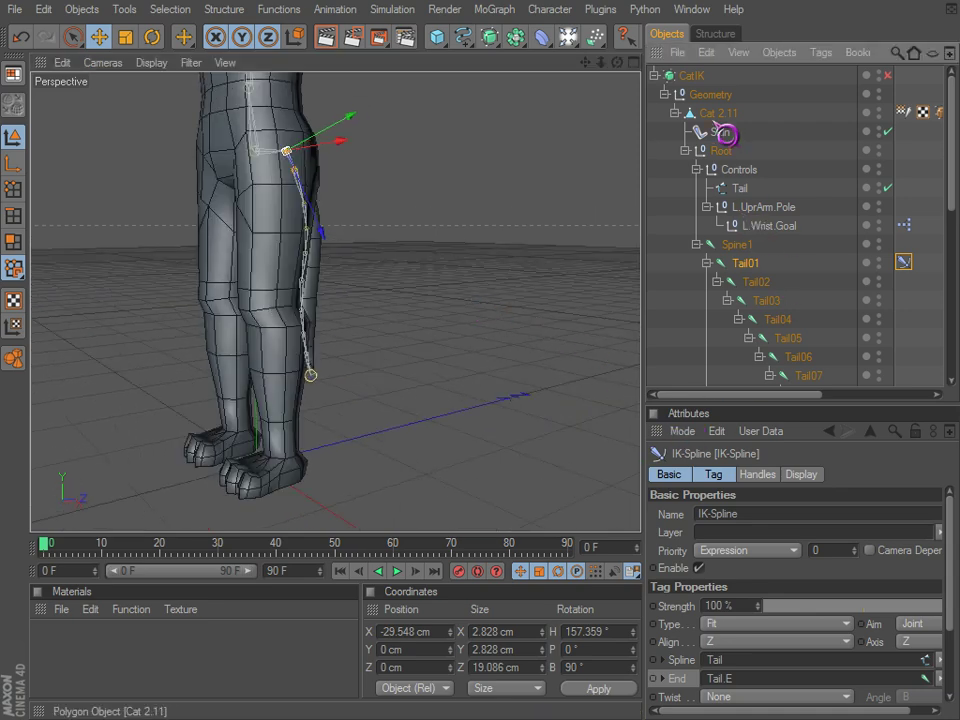
- Try moving a point of the Tail spline in Points mode to test how the tail follows
{"action": "left_click", "coordinate": [741, 189]}
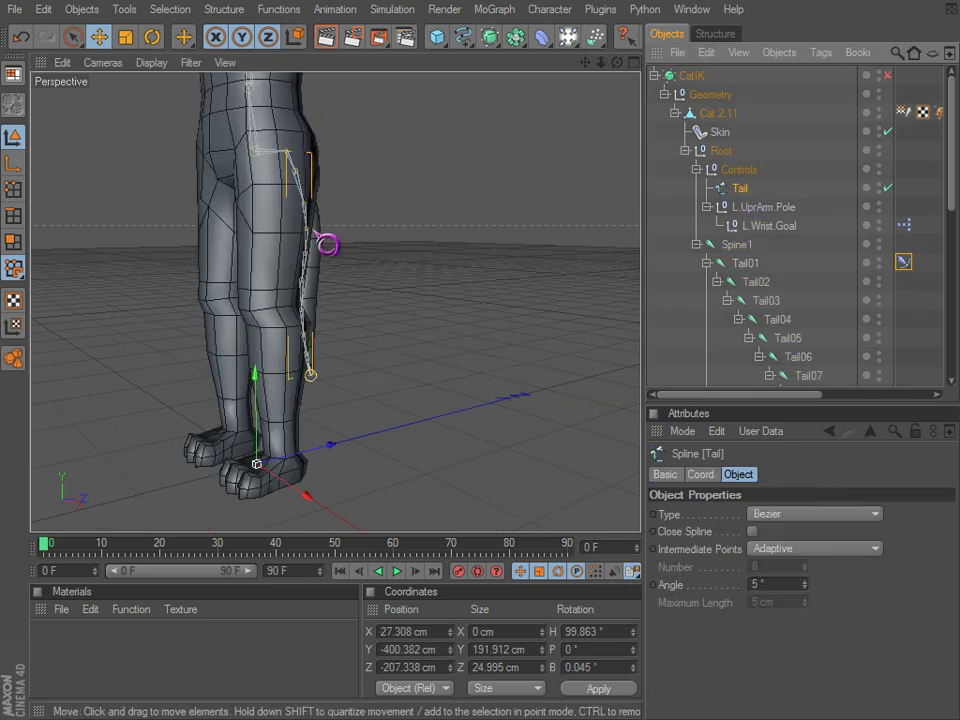
{"action": "left_click", "coordinate": [13, 189]}
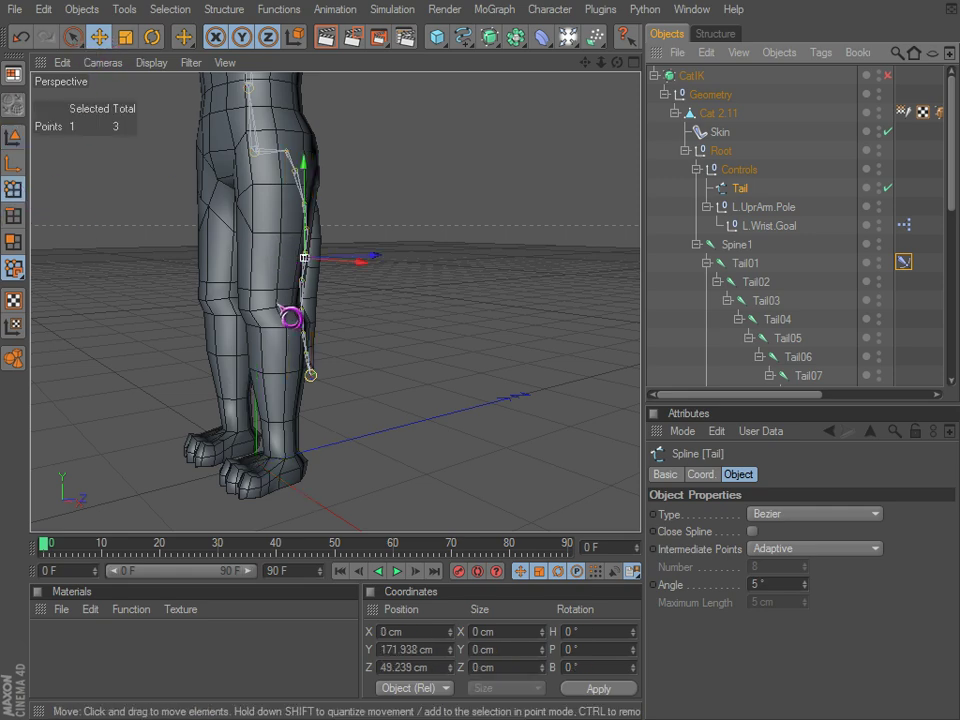
{"action": "left_click_drag", "start_coordinate": [278, 306], "coordinate": [310, 406], "text": "alt"}
{"action": "left_click_drag", "start_coordinate": [310, 406], "coordinate": [343, 306]}
{"action": "key", "text": "ctrl+z"}
{"action": "key", "text": "ctrl+z"}
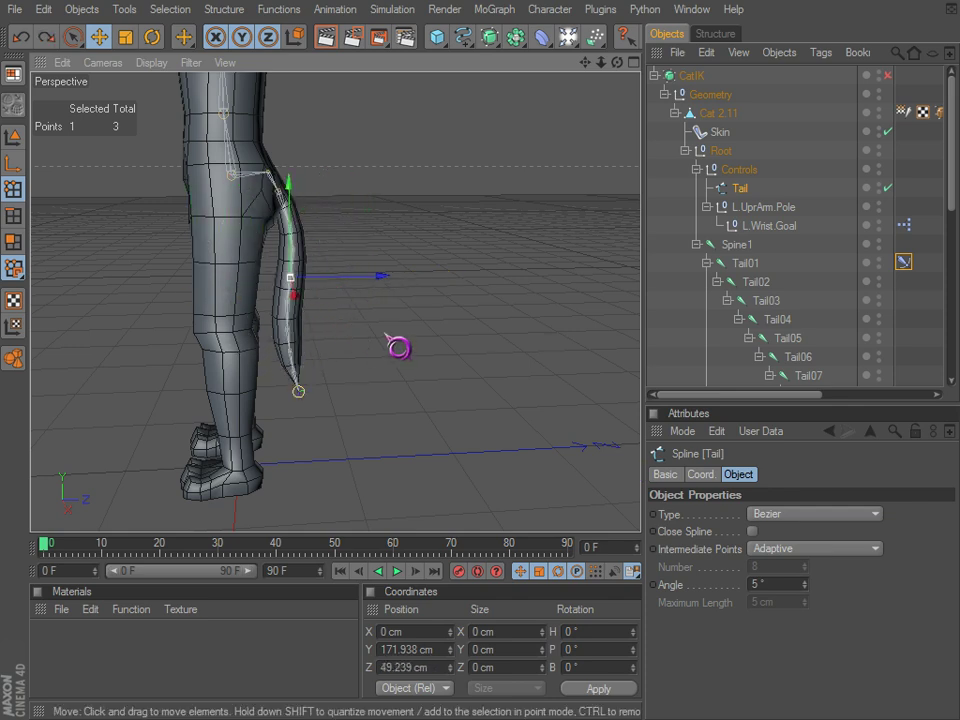
{"action": "left_click_drag", "start_coordinate": [397, 347], "coordinate": [430, 340], "text": "alt"}
- Expand the Joints list in the cat mesh's Weight tag and compare it with the tail joint chain
{"action": "left_click", "coordinate": [750, 265]}
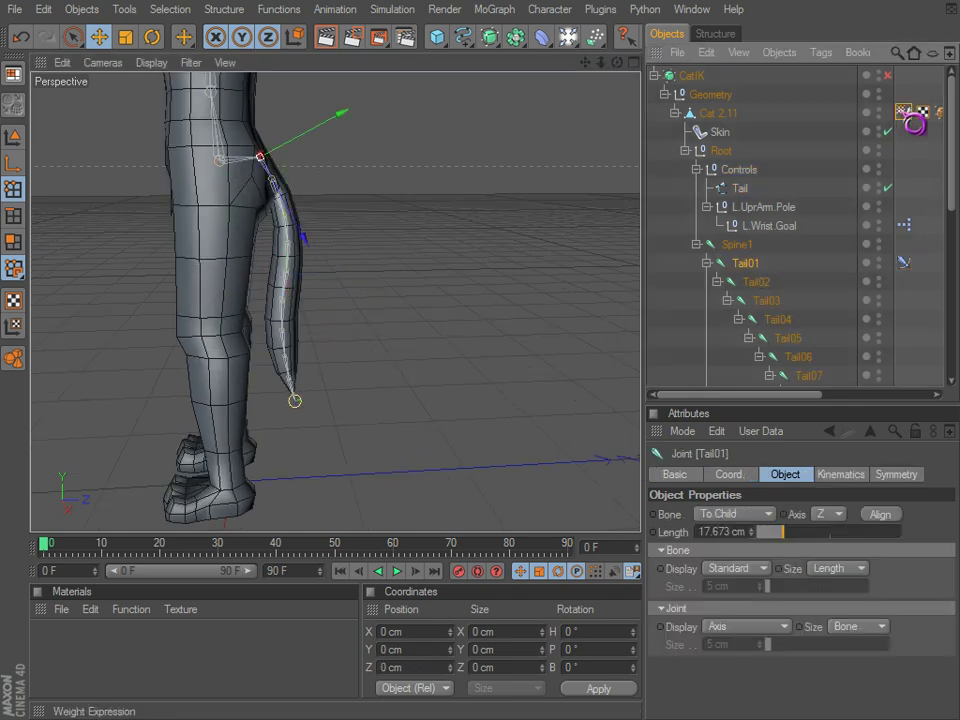
{"action": "left_click", "coordinate": [905, 113]}
{"action": "scroll", "coordinate": [767, 221], "scroll_direction": "down", "scroll_amount": 4}
{"action": "scroll", "coordinate": [775, 230], "scroll_direction": "up", "scroll_amount": 2}
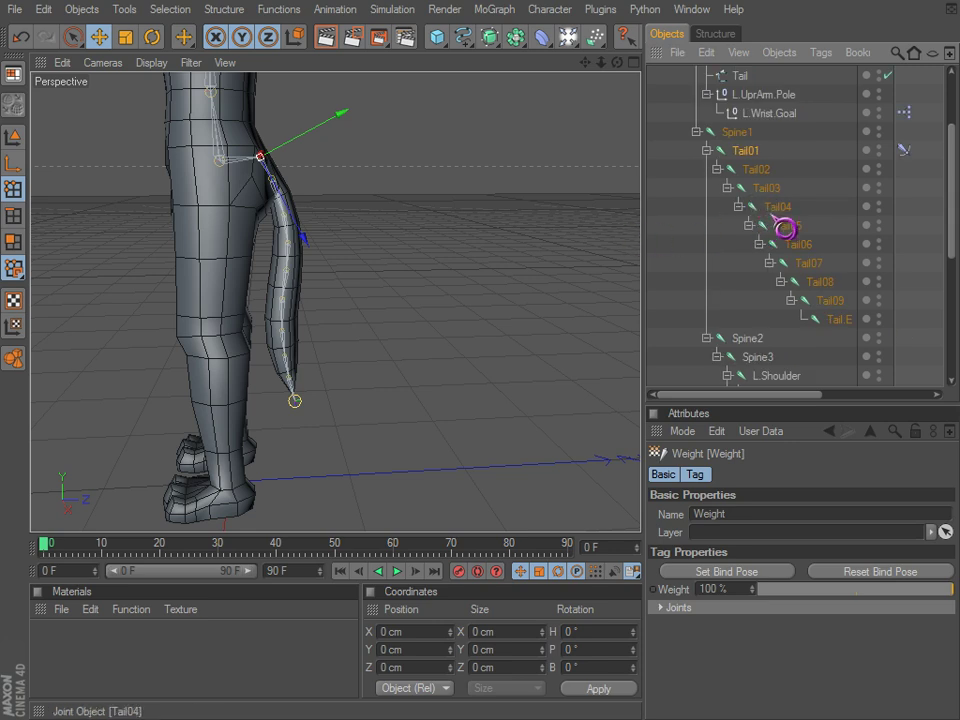
{"action": "scroll", "coordinate": [915, 128], "scroll_direction": "up", "scroll_amount": 3}
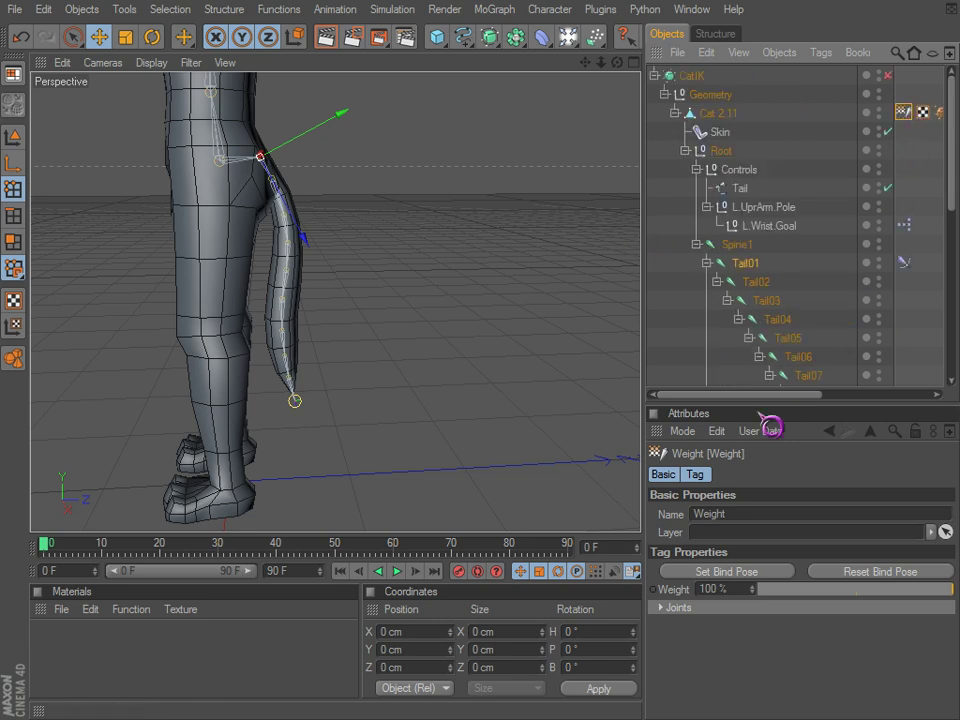
{"action": "left_click", "coordinate": [695, 475]}
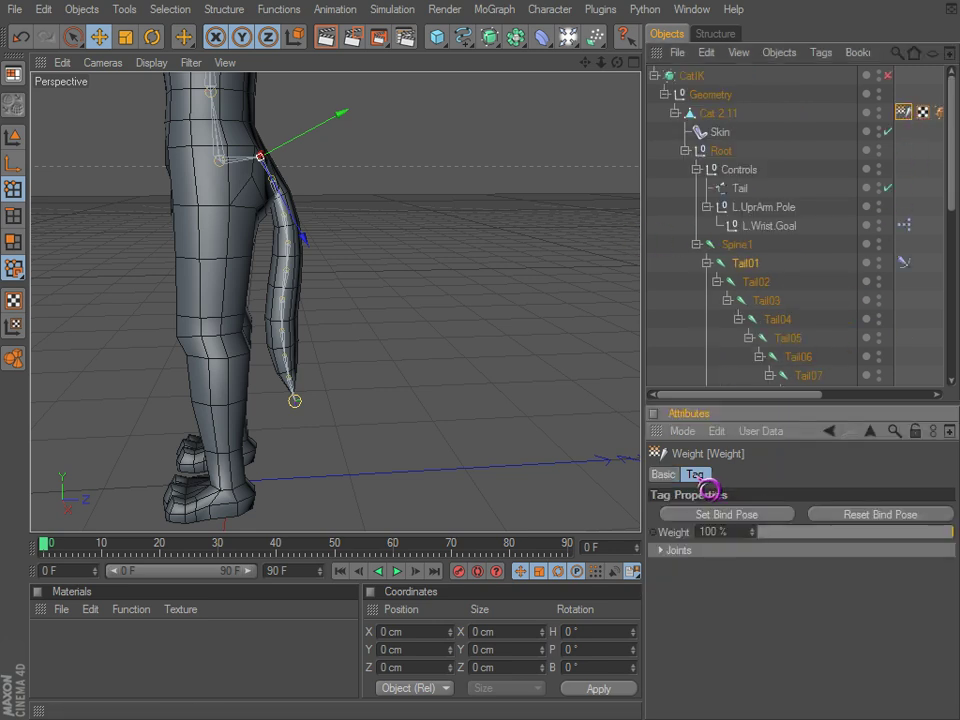
{"action": "left_click", "coordinate": [664, 475]}
{"action": "left_click", "coordinate": [695, 475]}
{"action": "left_click_drag", "start_coordinate": [673, 479], "coordinate": [697, 480]}
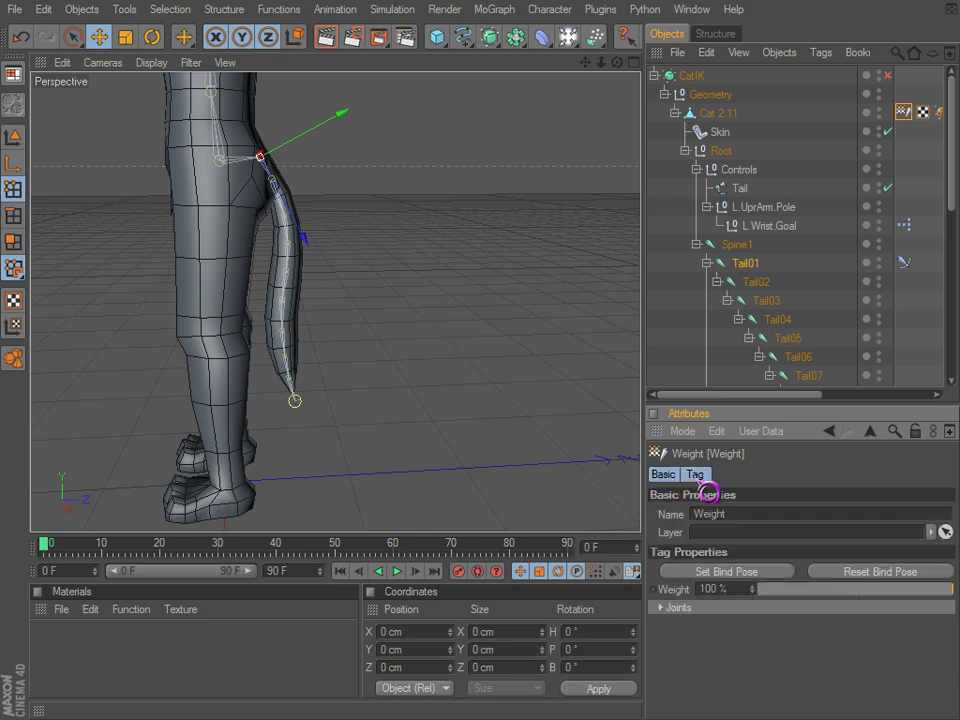
{"action": "left_click", "coordinate": [675, 610]}
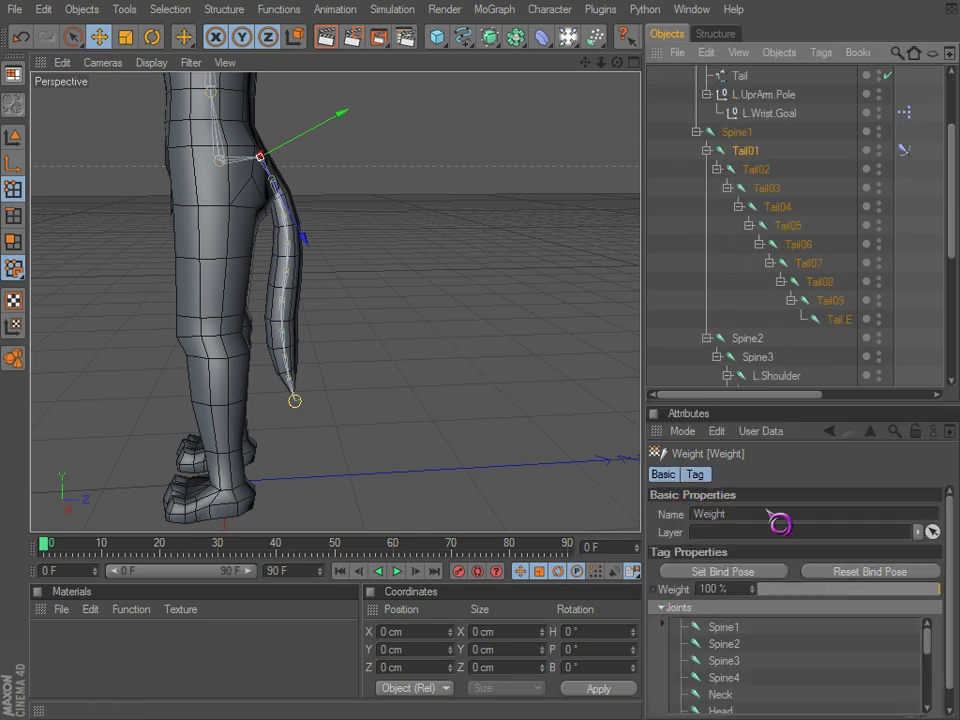
{"action": "scroll", "coordinate": [782, 690], "scroll_direction": "down", "scroll_amount": 2}
{"action": "scroll", "coordinate": [778, 655], "scroll_direction": "up", "scroll_amount": 2}
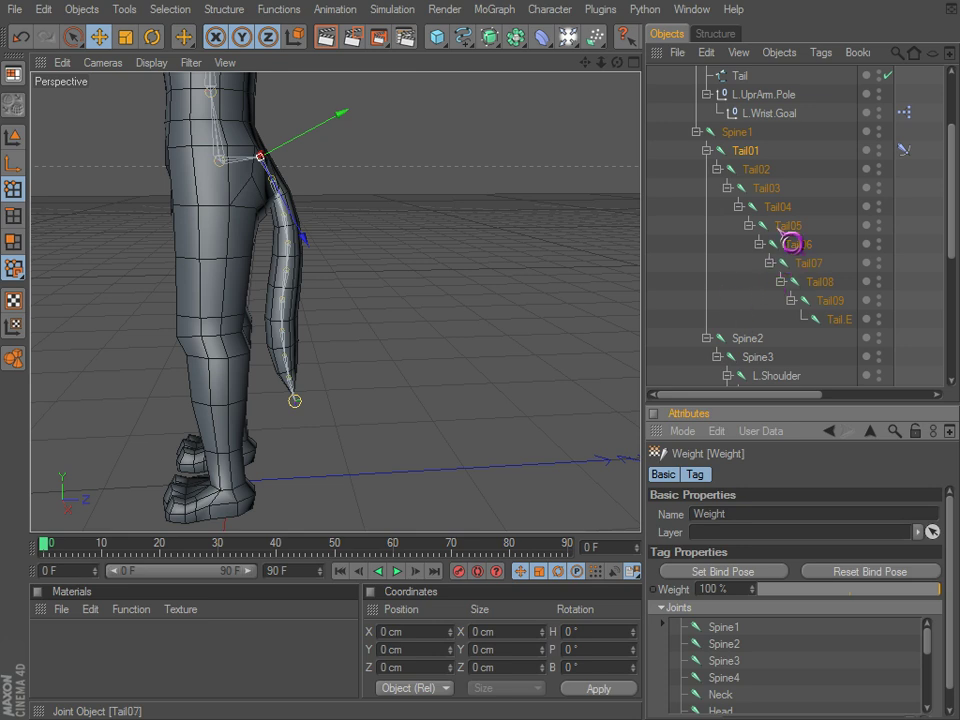
- Add the joints Tail01 through Tail.E to the Joints list of the cat mesh's Weight tag
{"action": "left_click", "coordinate": [838, 319]}
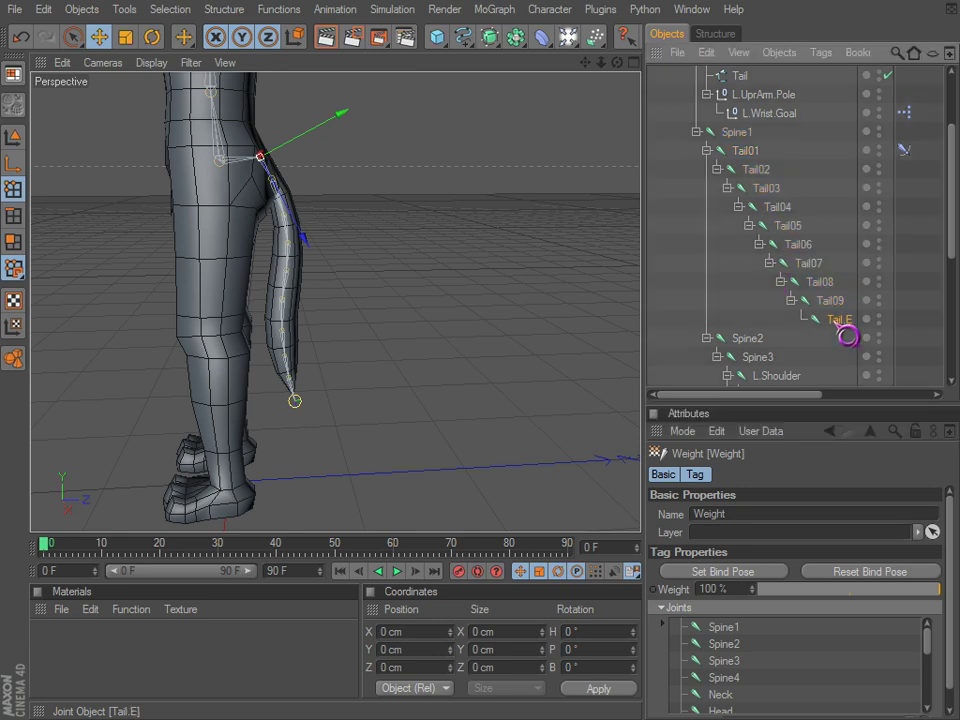
{"action": "left_click", "coordinate": [754, 151], "text": "shift"}
{"action": "scroll", "coordinate": [760, 160], "scroll_direction": "up", "scroll_amount": 3}
{"action": "left_click", "coordinate": [904, 113]}
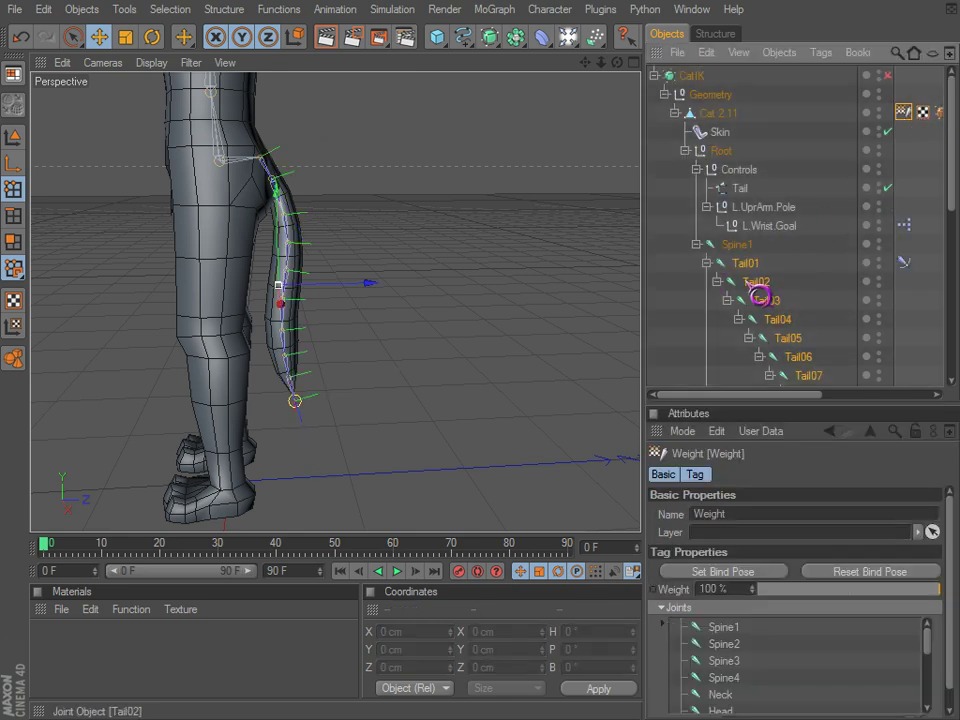
{"action": "left_click_drag", "start_coordinate": [762, 275], "coordinate": [735, 686]}
- Inspect the skin weights of the Tail01 to Tail09 joints on the tail with the Weight tool
{"action": "left_click", "coordinate": [745, 263]}
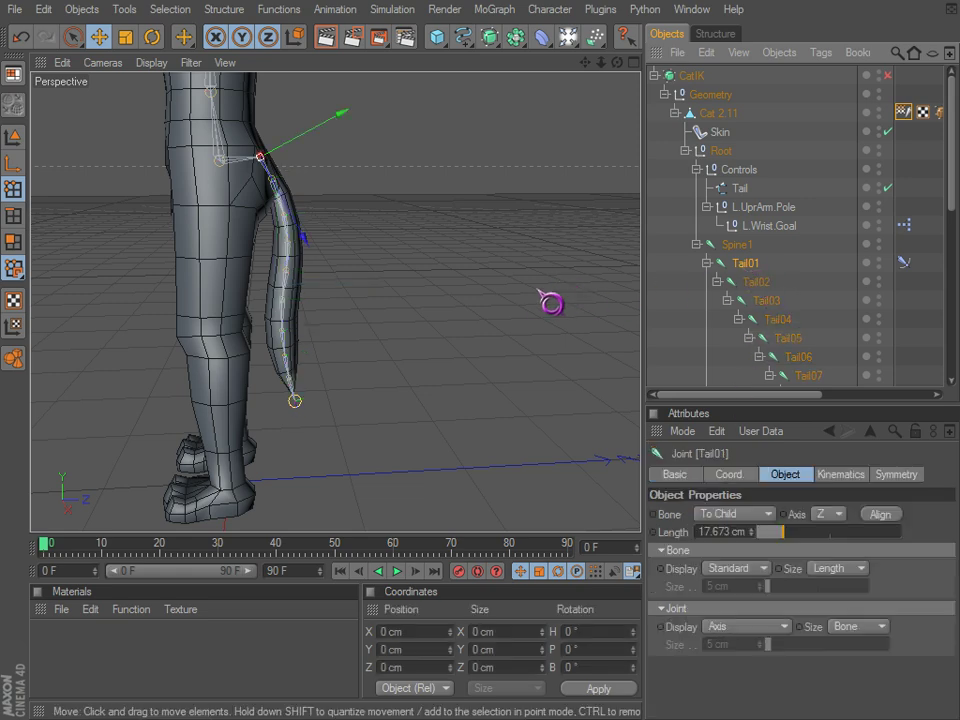
{"action": "key", "text": "space"}
{"action": "right_click_drag", "start_coordinate": [366, 252], "coordinate": [640, 473], "text": "alt"}
{"action": "middle_click_drag", "start_coordinate": [331, 200], "coordinate": [332, 222], "text": "alt"}
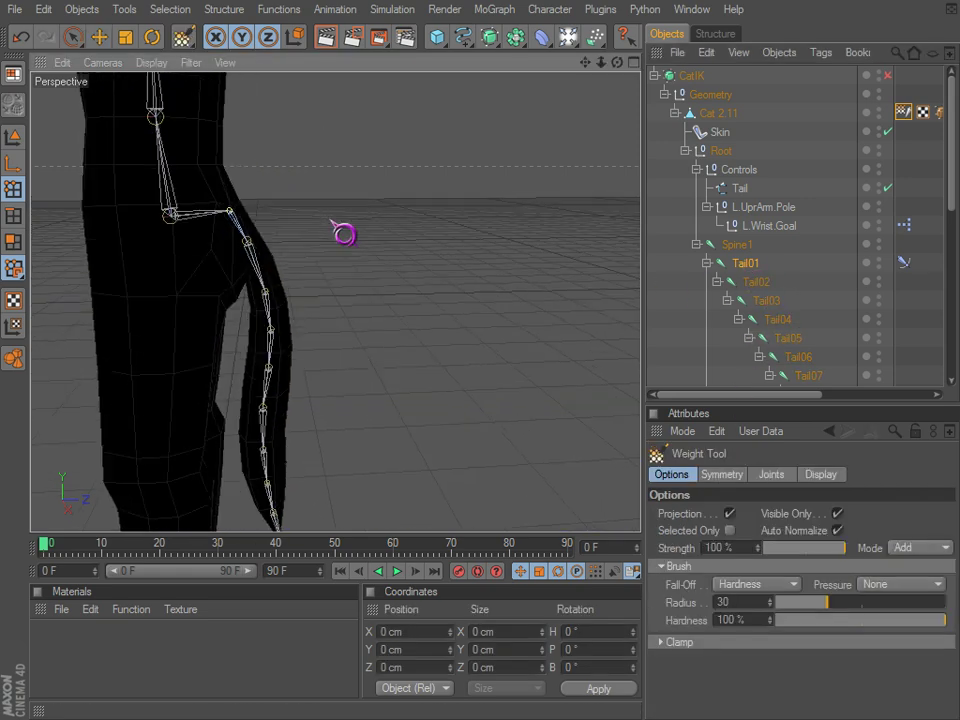
{"action": "left_click_drag", "start_coordinate": [331, 222], "coordinate": [626, 461], "text": "alt"}
{"action": "middle_click_drag", "start_coordinate": [310, 203], "coordinate": [353, 256], "text": "alt"}
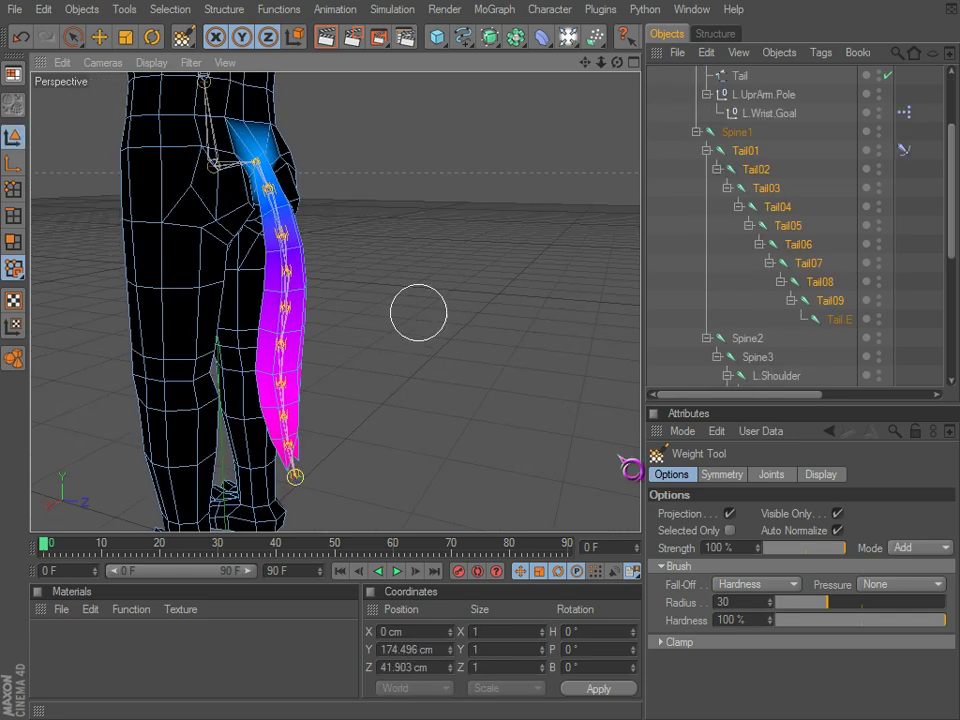
{"action": "left_click_drag", "start_coordinate": [418, 313], "coordinate": [463, 316], "text": "alt"}
{"action": "scroll", "coordinate": [790, 308], "scroll_direction": "up", "scroll_amount": 3}
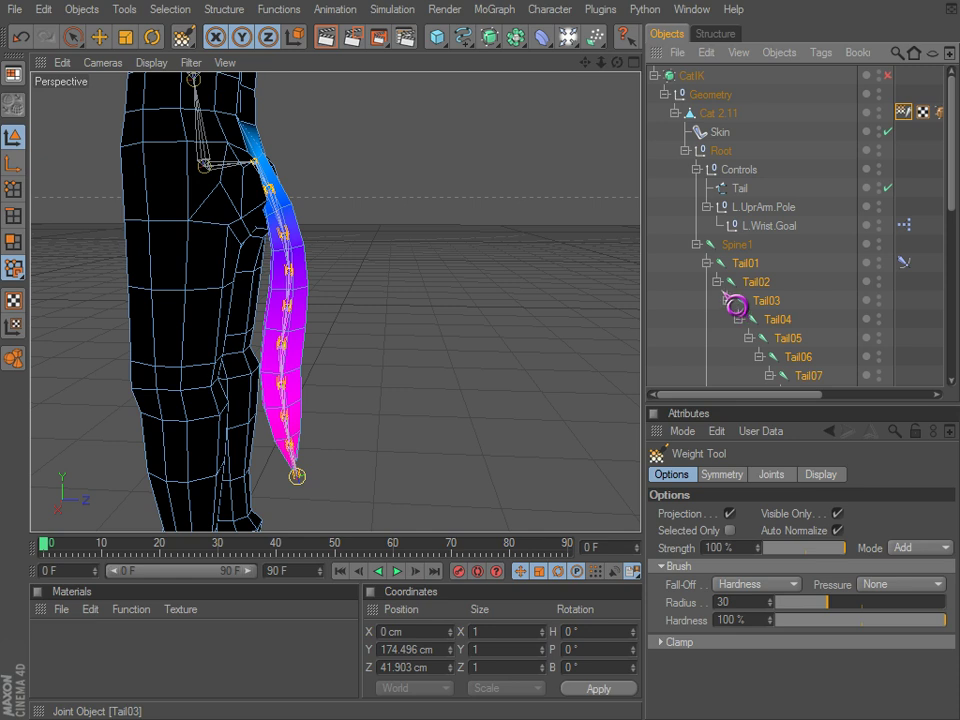
- Try moving the middle point of the Tail spline and its tangent handle to bend the tail
{"action": "left_click", "coordinate": [72, 37]}
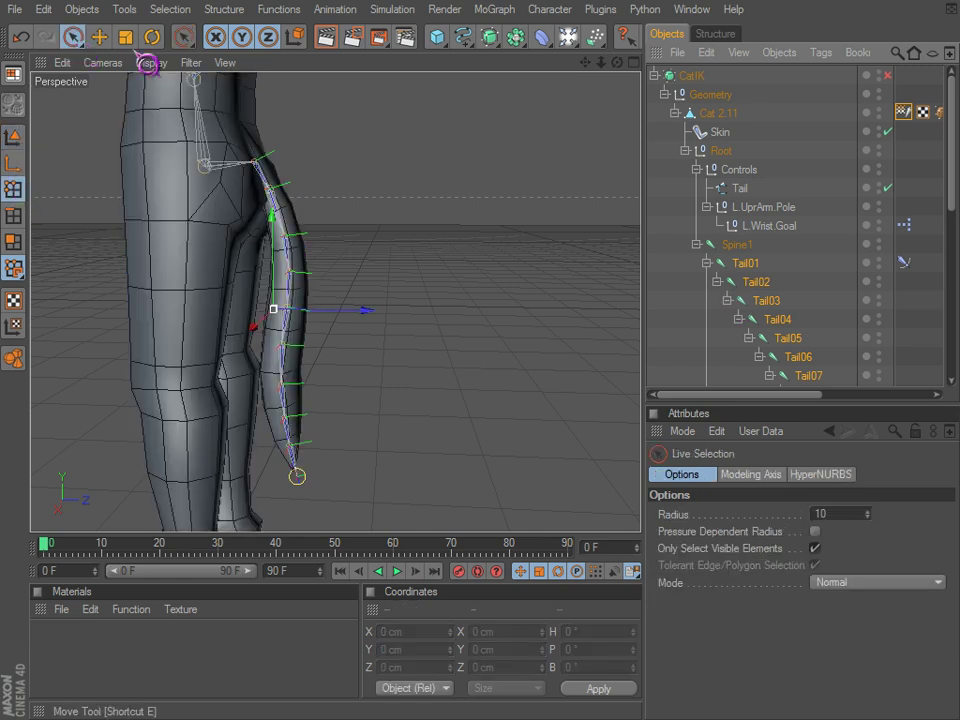
{"action": "left_click", "coordinate": [740, 188]}
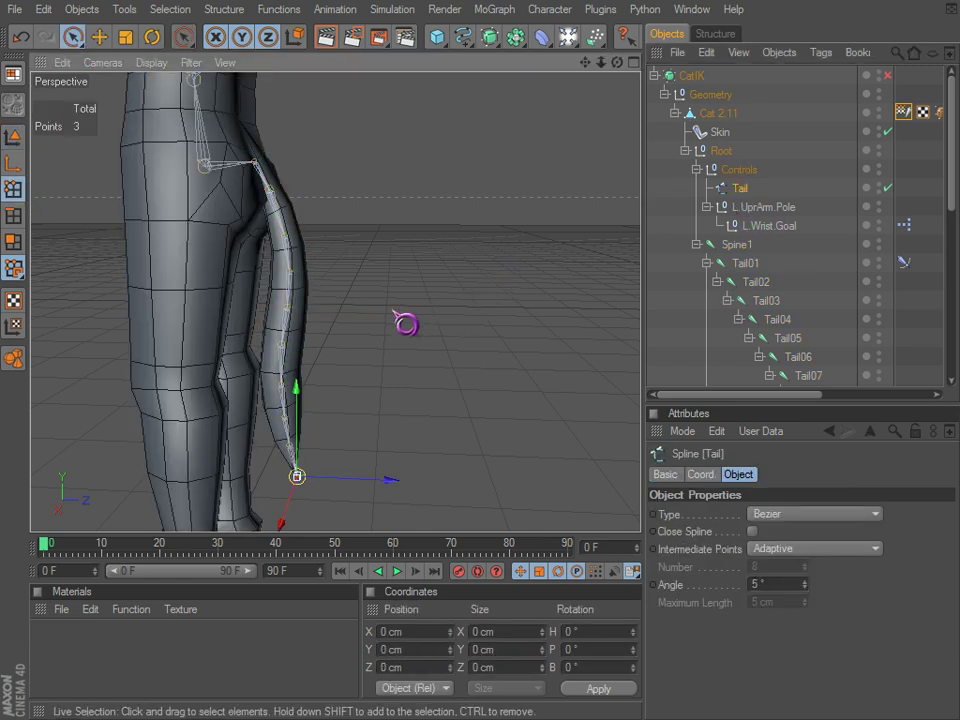
{"action": "left_click", "coordinate": [284, 322]}
{"action": "left_click_drag", "start_coordinate": [323, 317], "coordinate": [632, 465]}
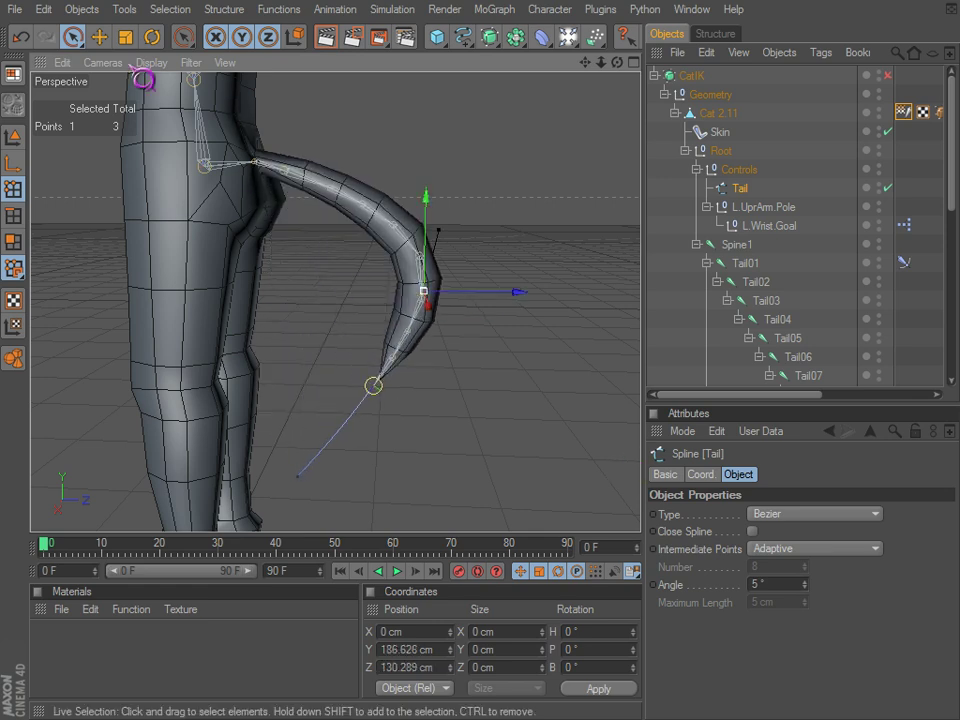
{"action": "left_click", "coordinate": [104, 38]}
{"action": "left_click_drag", "start_coordinate": [438, 230], "coordinate": [628, 467]}
{"action": "key", "text": "ctrl+z"}
- Try moving the tip point of the Tail spline sideways along the X axis
{"action": "key", "text": "space"}
{"action": "left_click", "coordinate": [301, 476]}
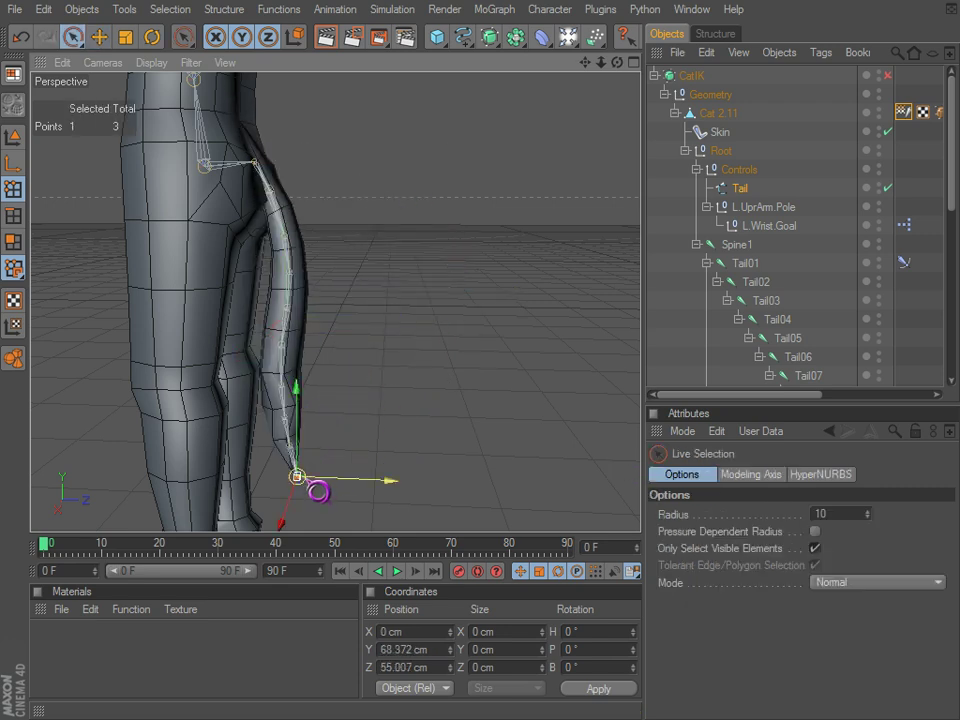
{"action": "left_click_drag", "start_coordinate": [304, 477], "coordinate": [620, 458], "text": "alt"}
{"action": "mouse_move", "coordinate": [317, 482]}
{"action": "left_mouse_down"}
{"action": "mouse_move", "coordinate": [634, 467]}
{"action": "mouse_move", "coordinate": [302, 482]}
{"action": "left_mouse_up"}
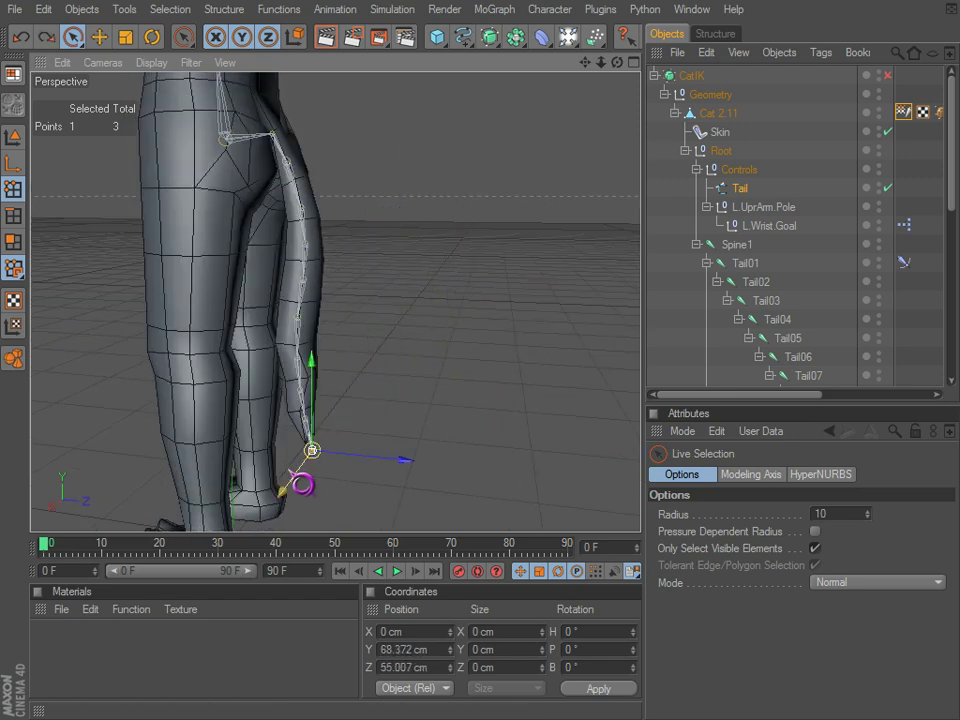
- Straighten the twisted Tail07 joint by rotating it in Object Axis mode to a bank of about 1.2°
{"action": "left_click", "coordinate": [805, 362]}
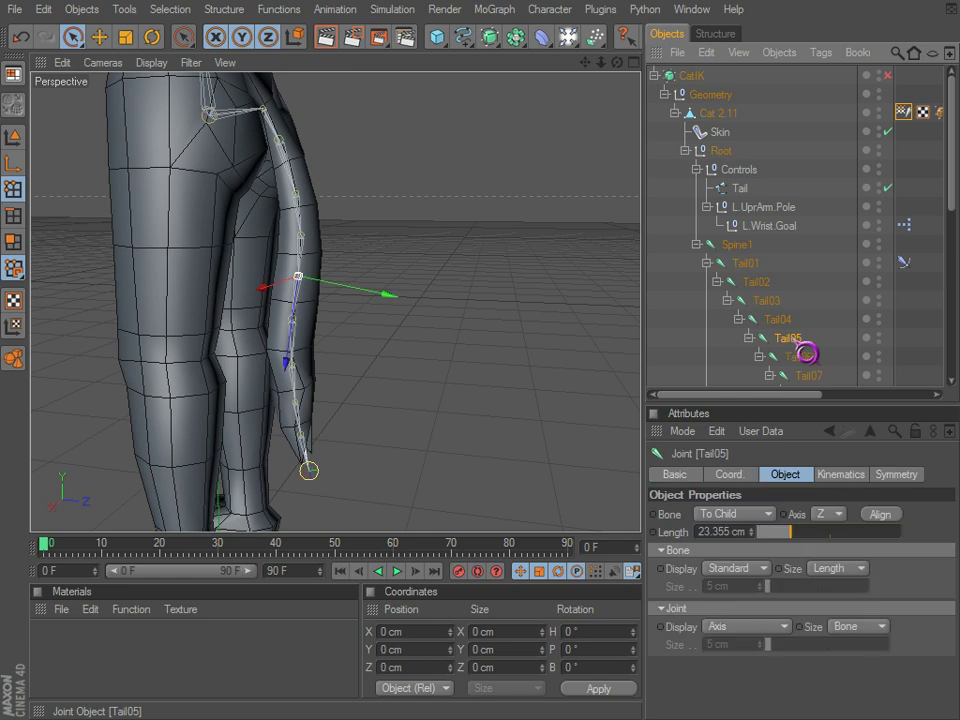
{"action": "scroll", "coordinate": [812, 373], "scroll_direction": "down", "scroll_amount": 5}
{"action": "left_click", "coordinate": [830, 171]}
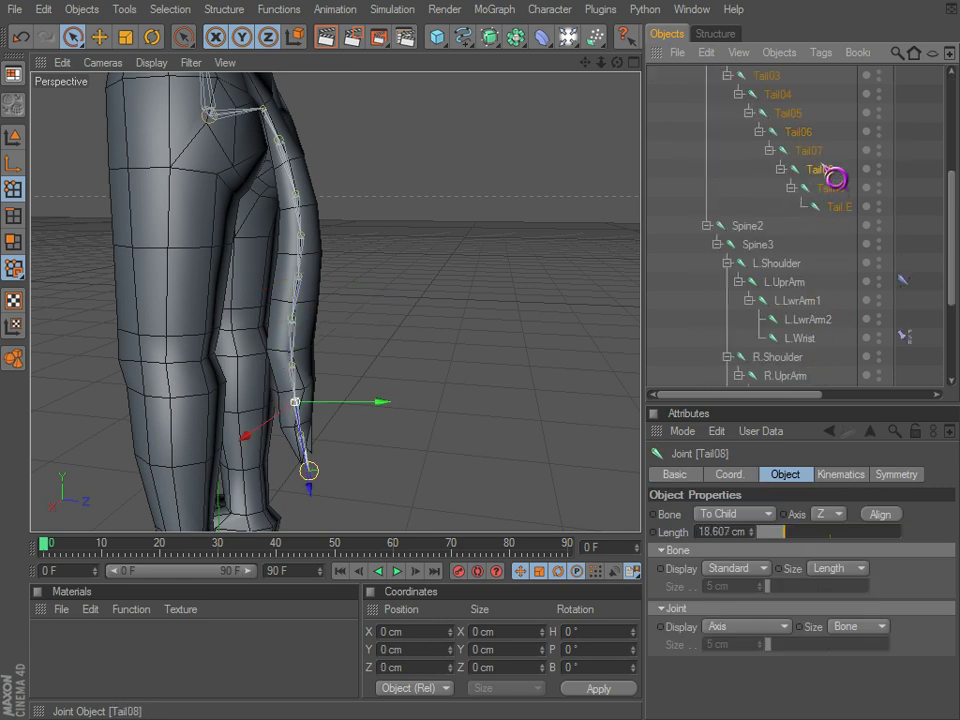
{"action": "left_click", "coordinate": [806, 152]}
{"action": "left_click", "coordinate": [816, 170]}
{"action": "left_click", "coordinate": [806, 152]}
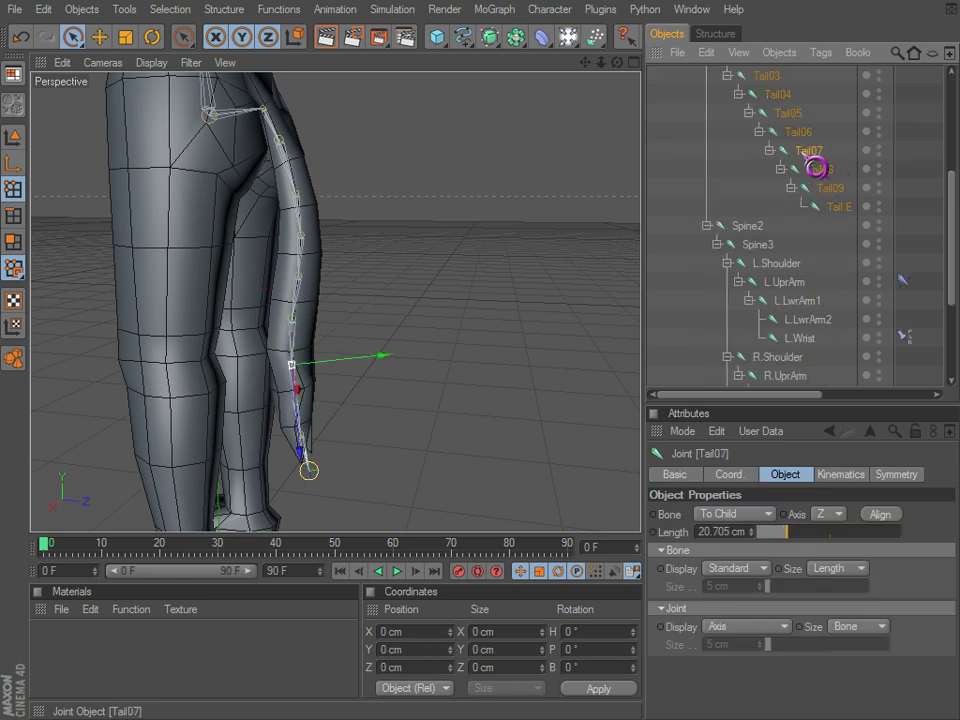
{"action": "key", "text": "r"}
{"action": "left_click_drag", "start_coordinate": [312, 420], "coordinate": [622, 458]}
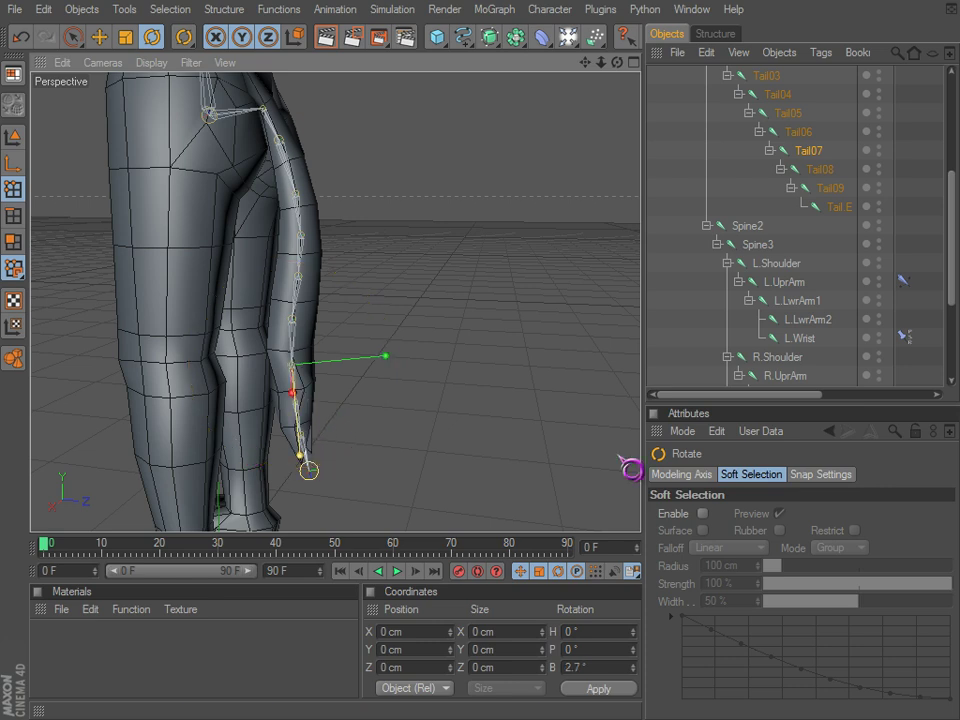
{"action": "left_click", "coordinate": [13, 164]}
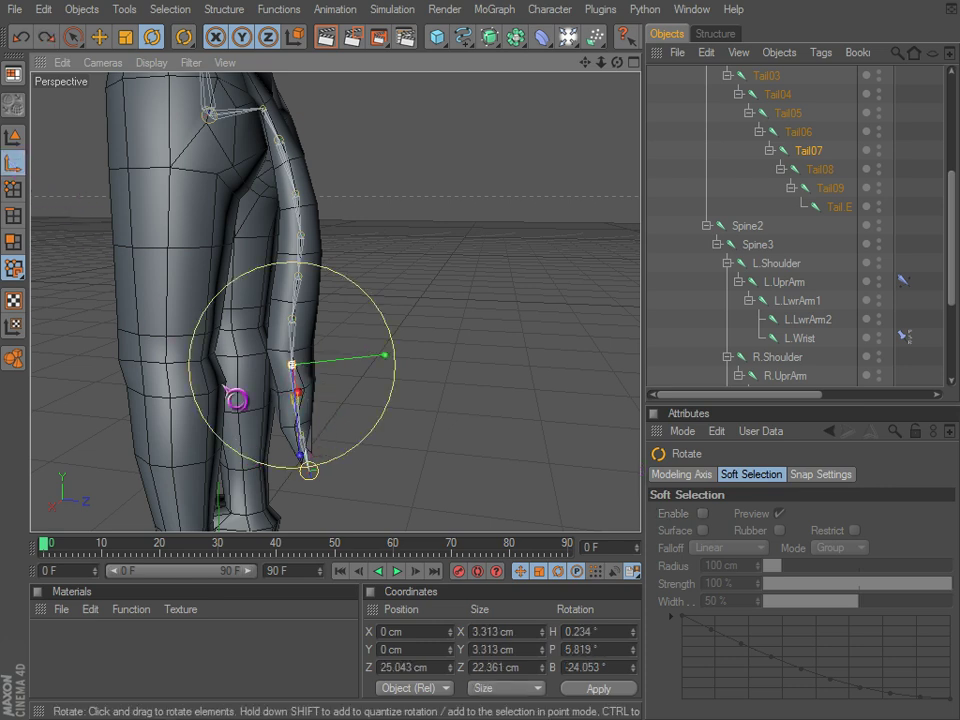
{"action": "left_click_drag", "start_coordinate": [311, 467], "coordinate": [943, 197]}
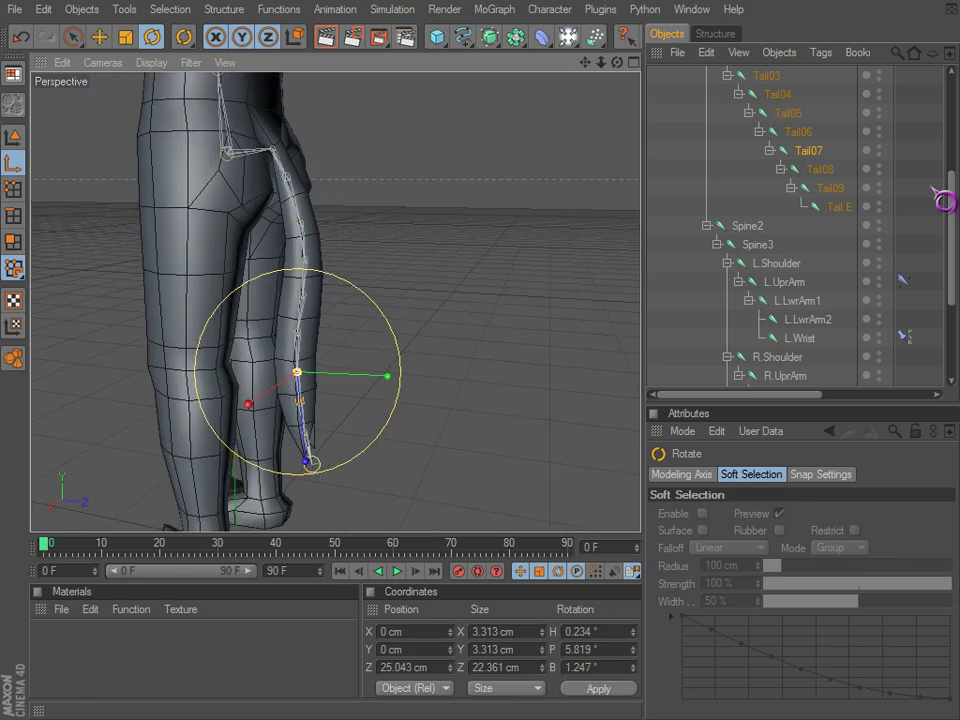
- Add three handles with indexes 0, 1 and 2 to the IK-Spline tag on Tail01
{"action": "left_click", "coordinate": [824, 172]}
{"action": "scroll", "coordinate": [790, 200], "scroll_direction": "up", "scroll_amount": 5}
{"action": "left_click", "coordinate": [719, 131]}
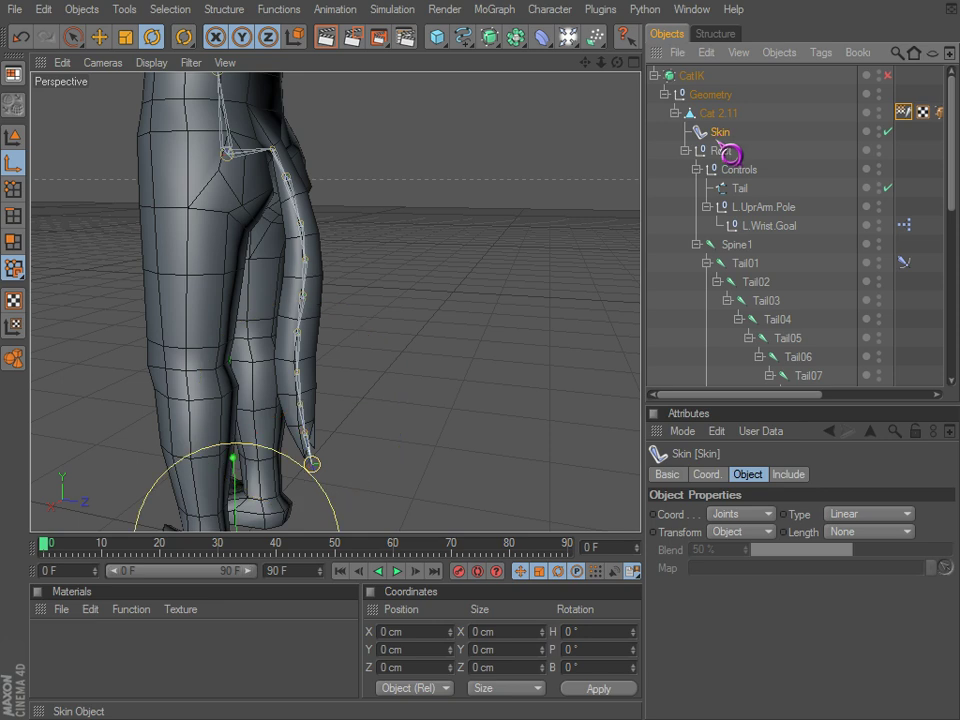
{"action": "left_click", "coordinate": [742, 188]}
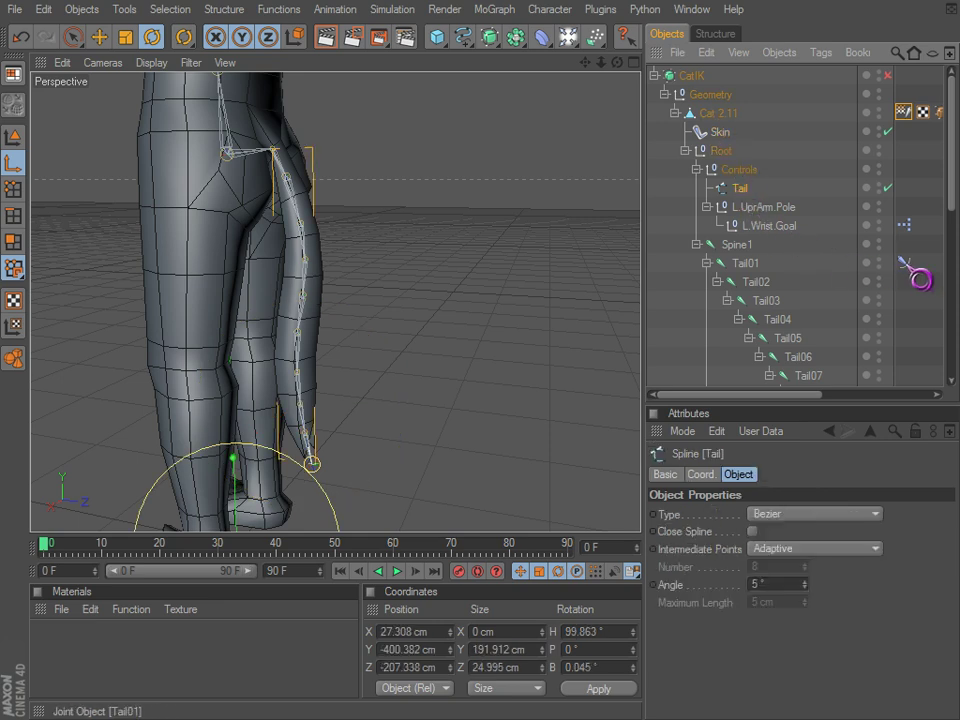
{"action": "left_click", "coordinate": [912, 274]}
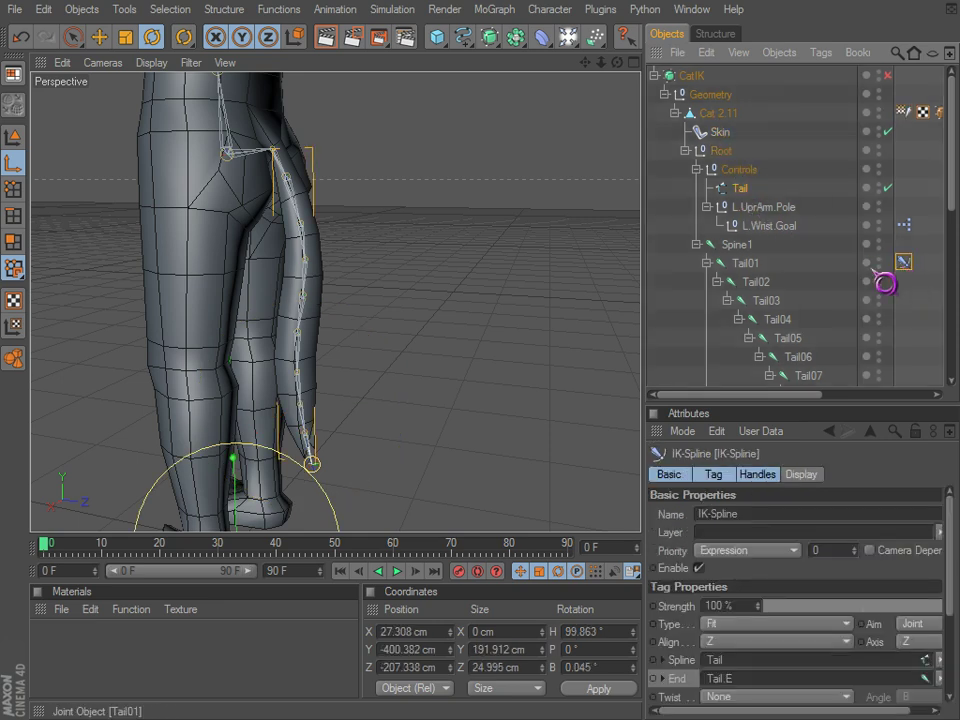
{"action": "left_click", "coordinate": [757, 475]}
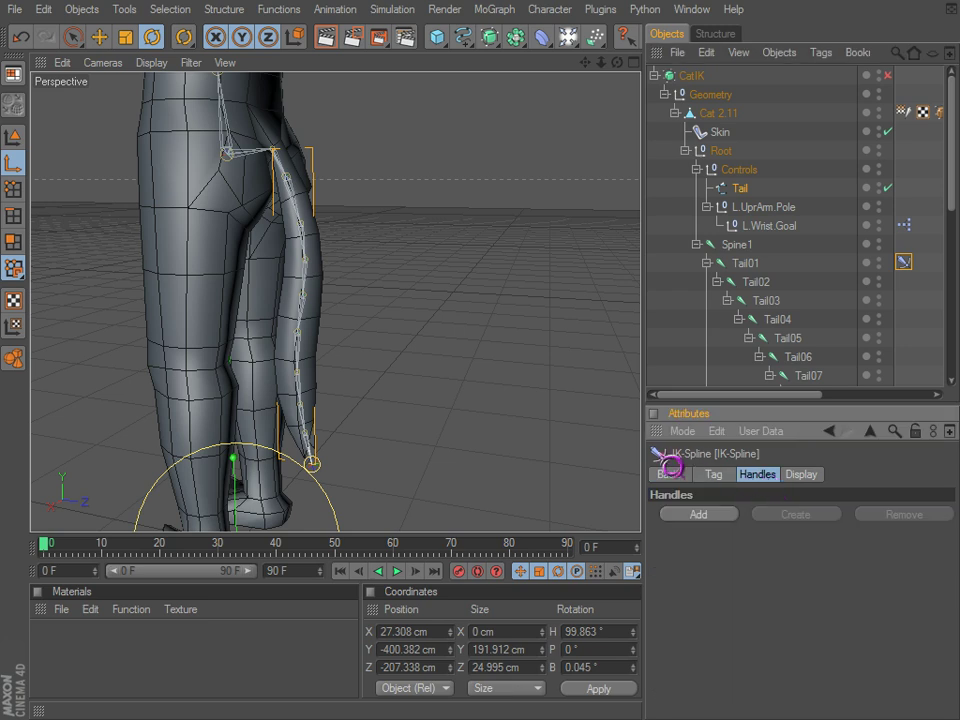
{"action": "left_click", "coordinate": [699, 516]}
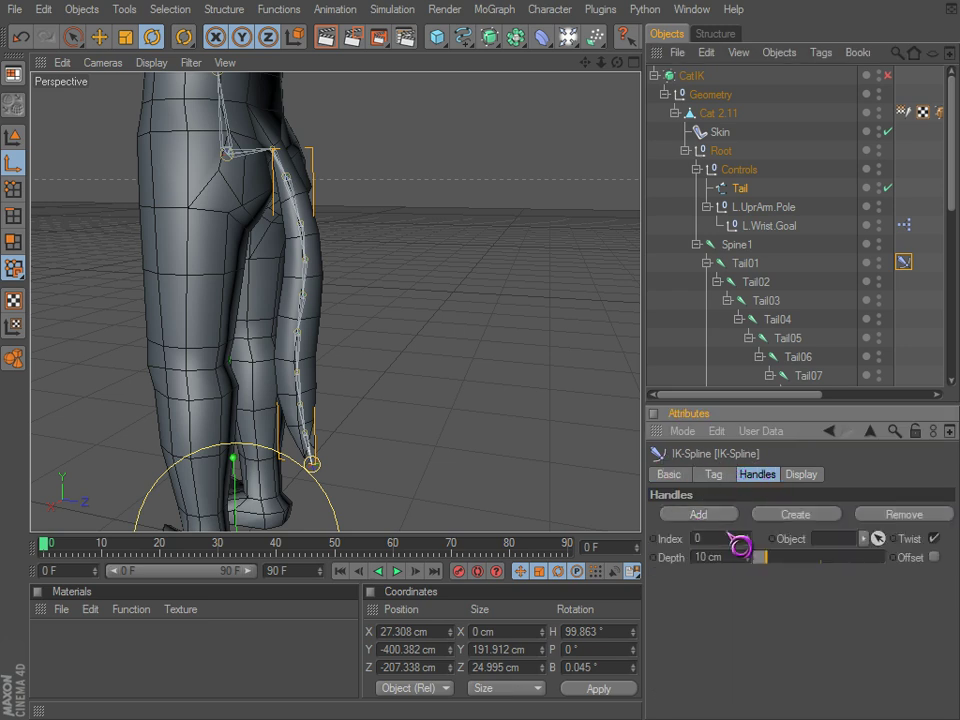
{"action": "left_click", "coordinate": [712, 518]}
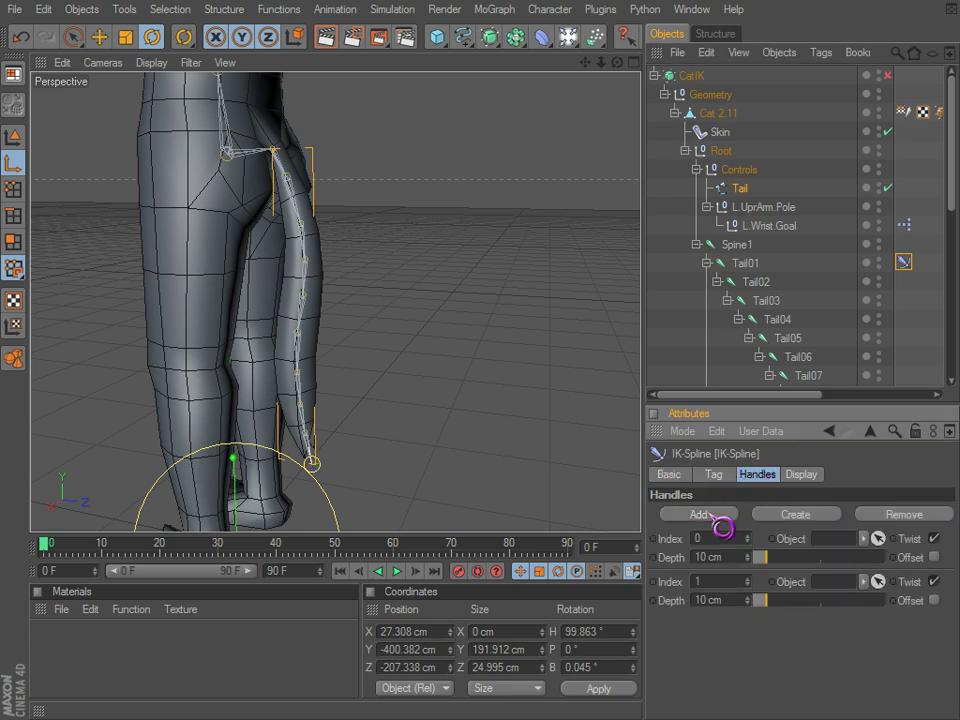
{"action": "left_click", "coordinate": [712, 518]}
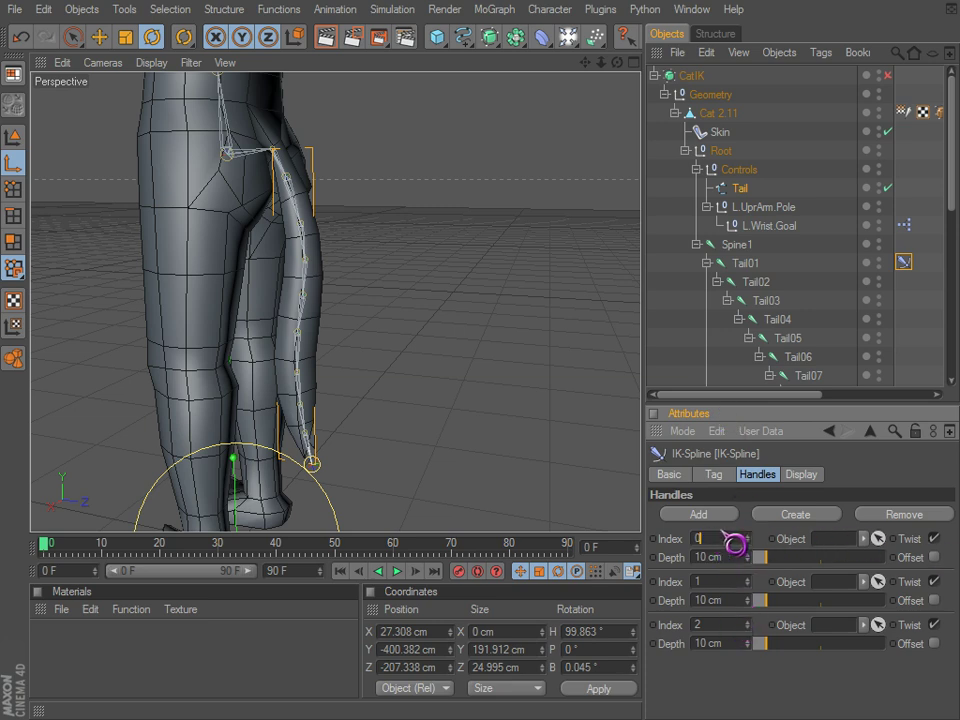
- Remove one handle from the IK-Spline tag and set the two remaining handle indexes to 1 and 2
{"action": "left_click", "coordinate": [896, 519]}
{"action": "key", "text": "ctrl+z"}
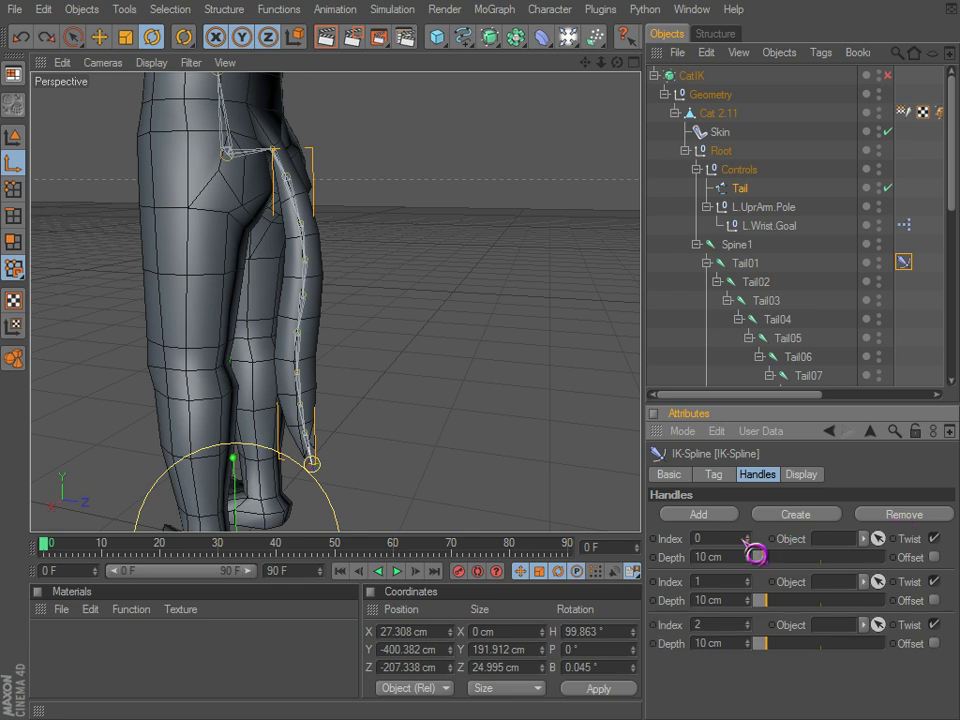
{"action": "key", "text": "ctrl+y"}
{"action": "left_click_drag", "start_coordinate": [722, 541], "coordinate": [630, 533]}
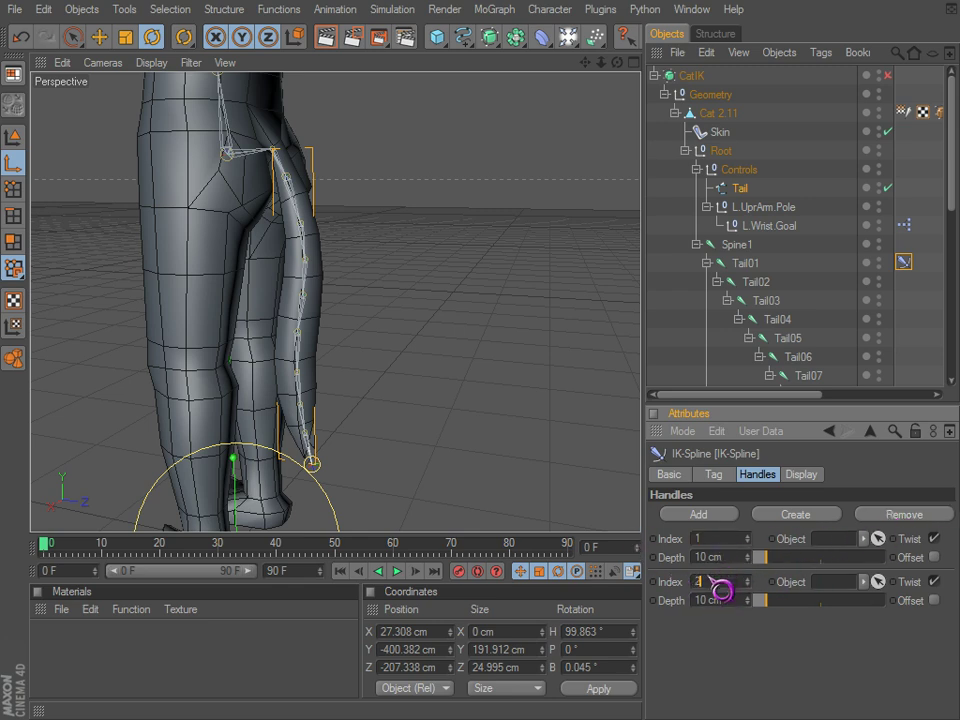
- Set the handle depths to about 36 cm for index 1 and 28 cm for index 2, and create a null for each handle
{"action": "scroll", "coordinate": [407, 310], "scroll_direction": "down", "scroll_amount": 3}
{"action": "left_click_drag", "start_coordinate": [620, 458], "coordinate": [425, 231], "text": "alt"}
{"action": "left_click_drag", "start_coordinate": [782, 327], "coordinate": [826, 575]}
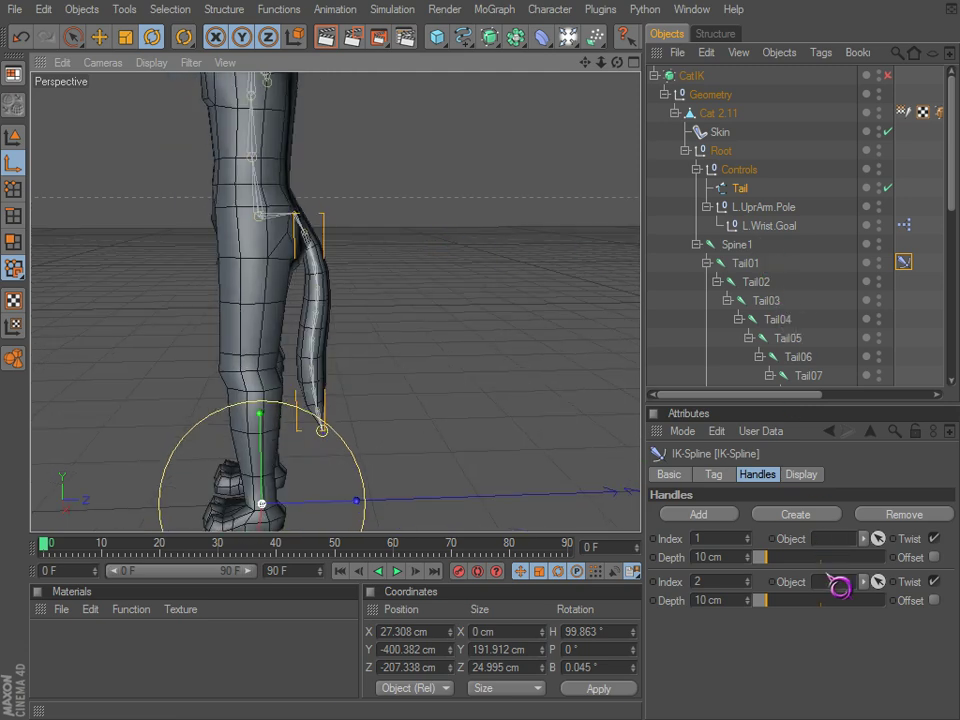
{"action": "left_click_drag", "start_coordinate": [762, 568], "coordinate": [813, 570]}
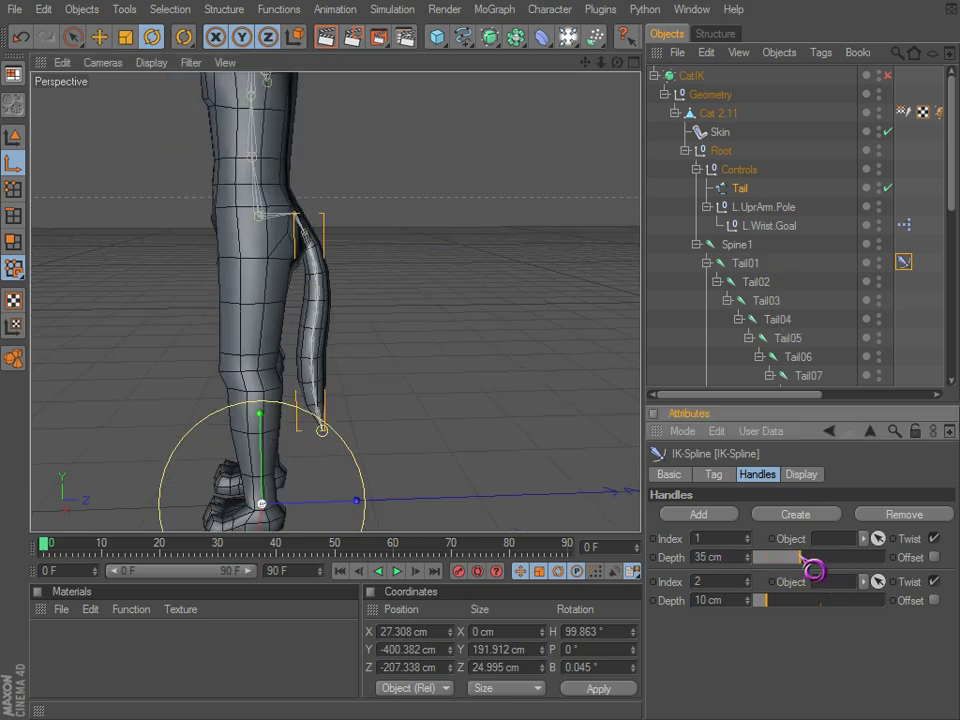
{"action": "key", "text": "ctrl+z"}
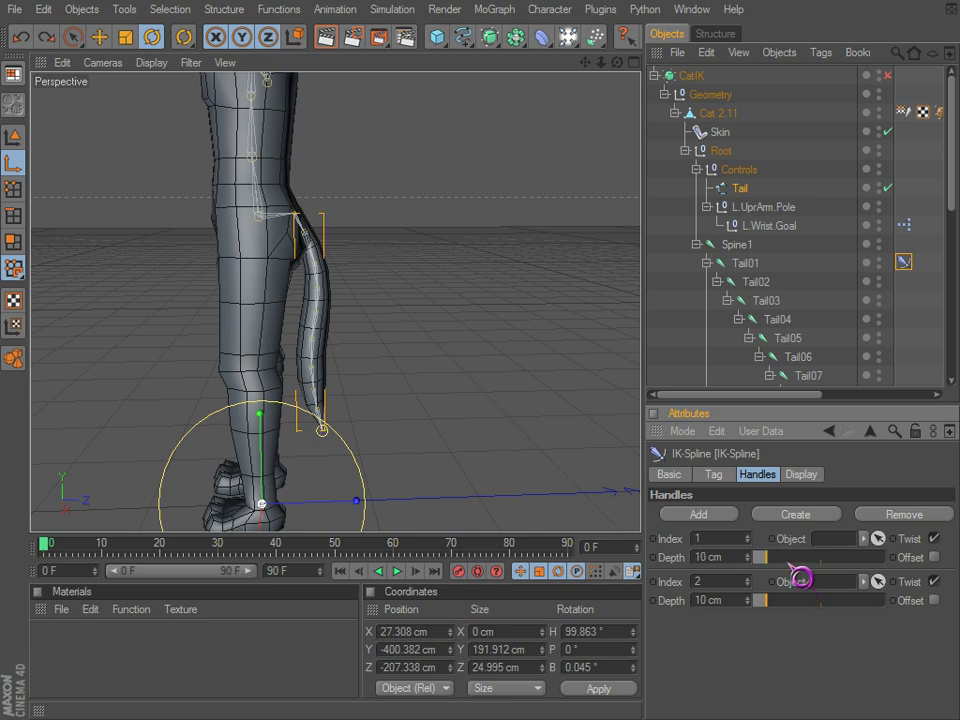
{"action": "left_click", "coordinate": [798, 516]}
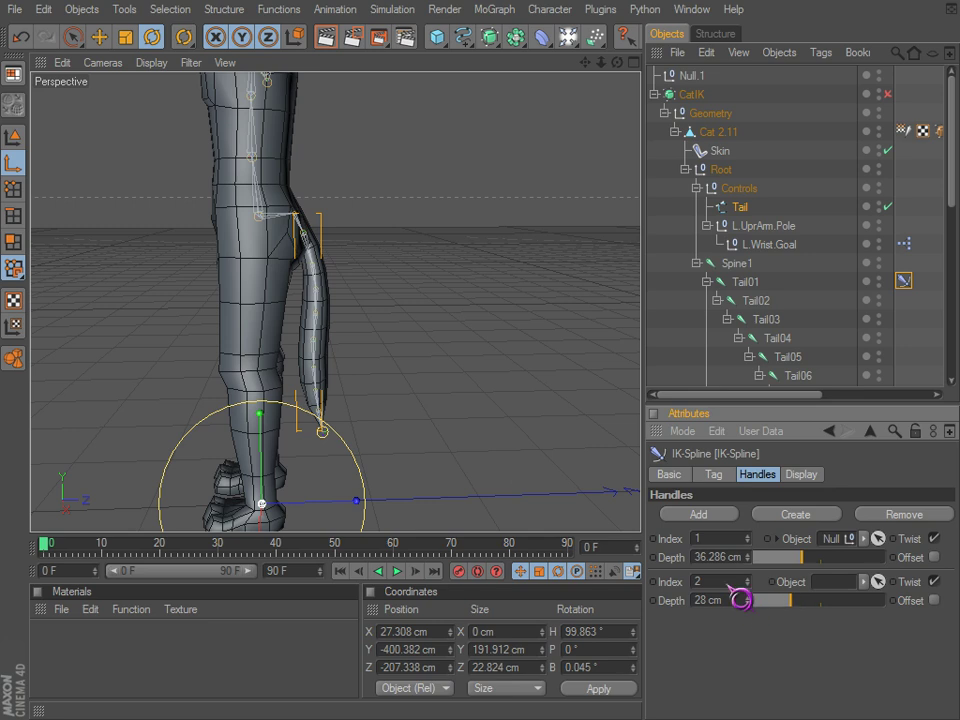
{"action": "left_click", "coordinate": [790, 516]}
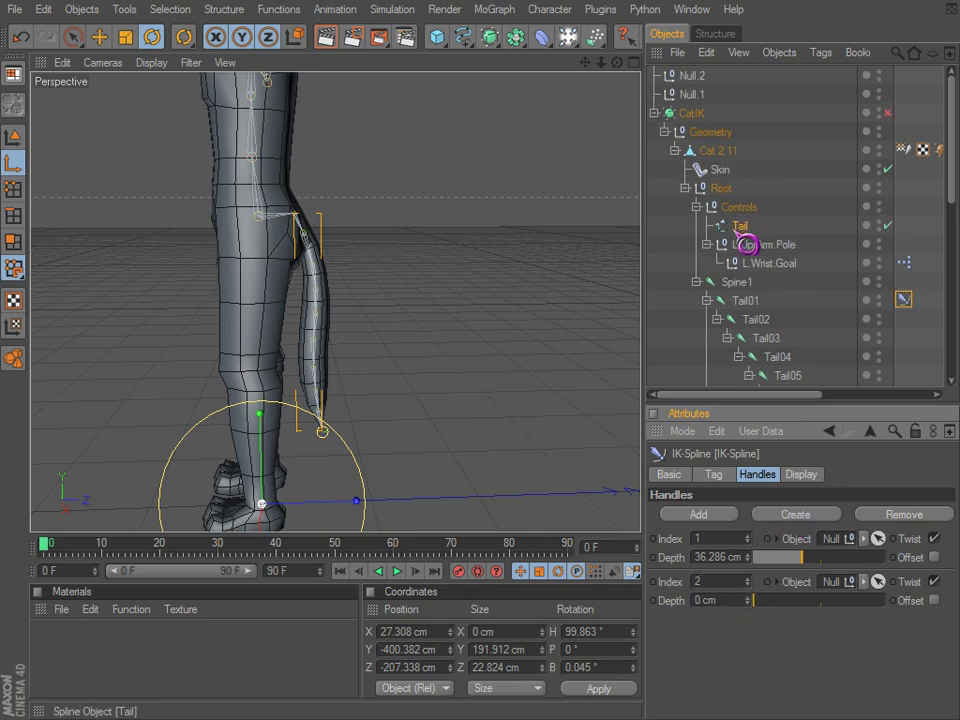
- Move Null.1 and Null.2 into the Controls group, directly below the Tail spline
{"action": "left_click", "coordinate": [687, 91]}
{"action": "left_click", "coordinate": [685, 77], "text": "shift"}
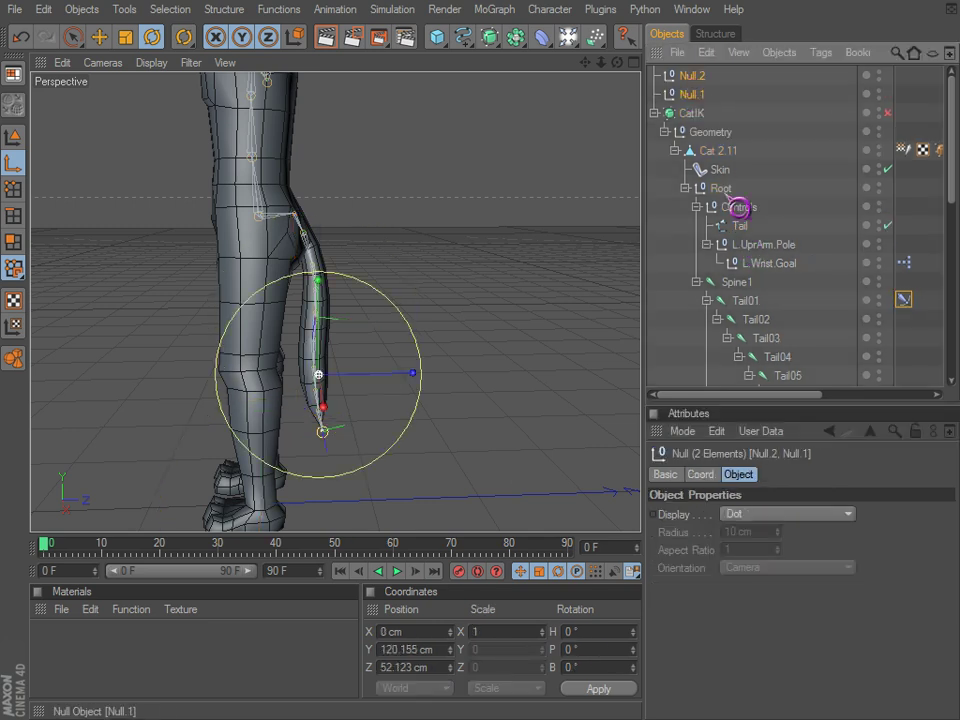
{"action": "left_click_drag", "start_coordinate": [745, 236], "coordinate": [745, 238]}
{"action": "left_click", "coordinate": [747, 239]}
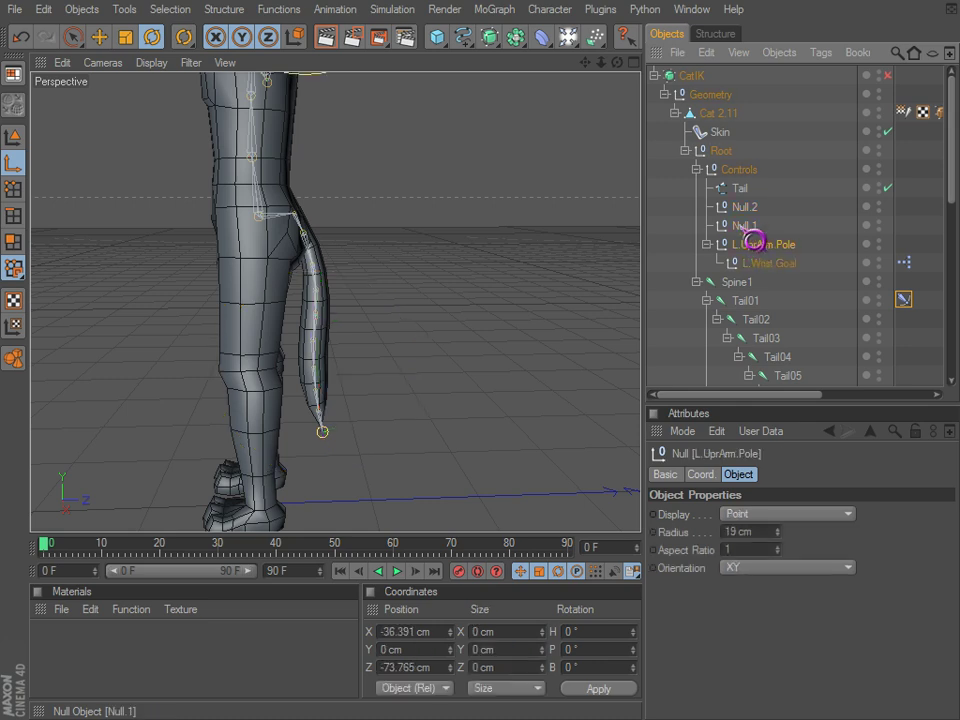
- Display Null.1 as a Circle with a radius of 22 cm
{"action": "left_click", "coordinate": [742, 229]}
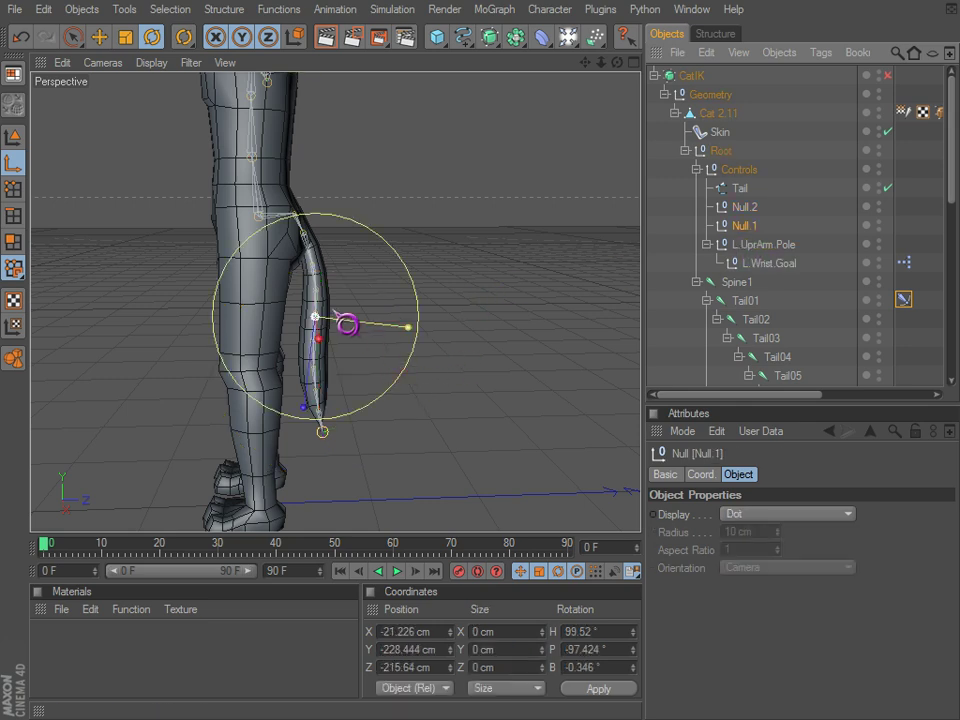
{"action": "left_click", "coordinate": [776, 515]}
{"action": "left_click", "coordinate": [765, 566]}
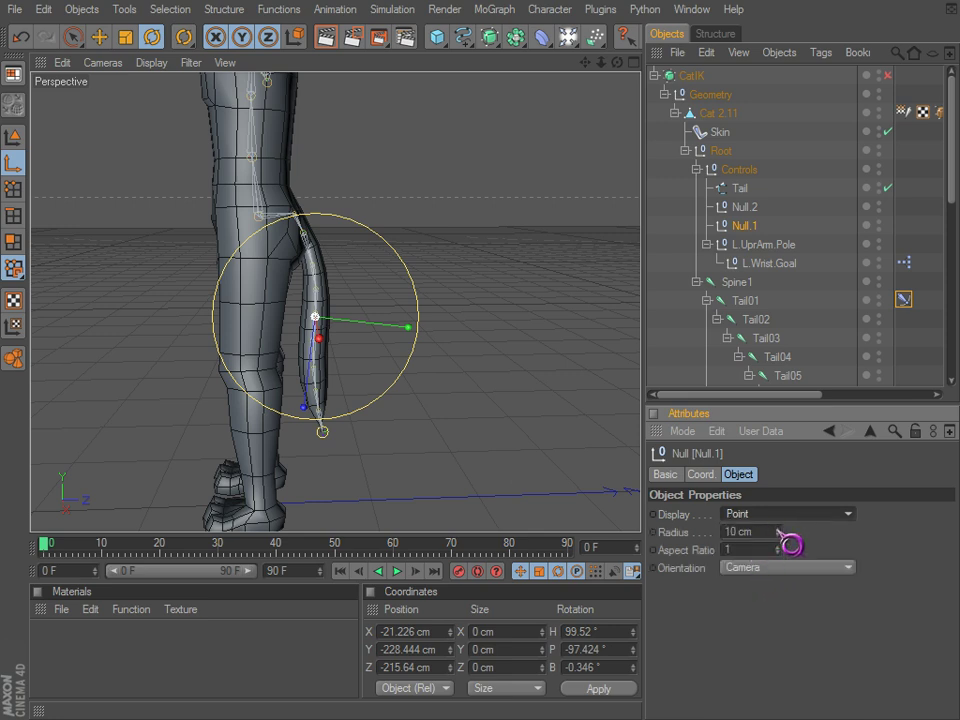
{"action": "left_click", "coordinate": [778, 528]}
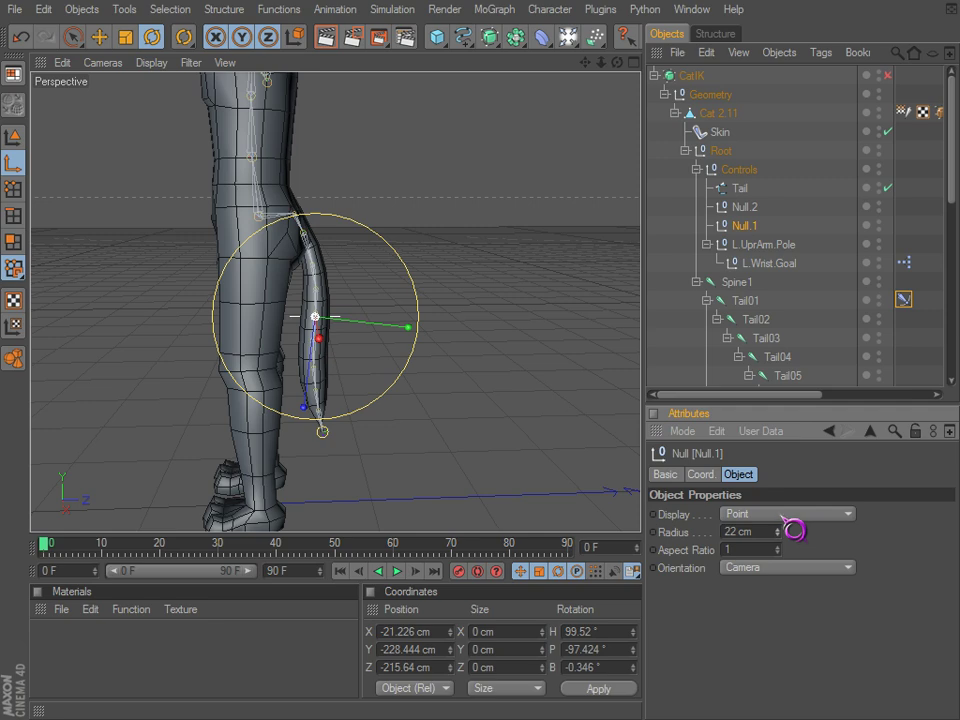
{"action": "scroll", "coordinate": [783, 517], "scroll_direction": "down", "scroll_amount": 2}
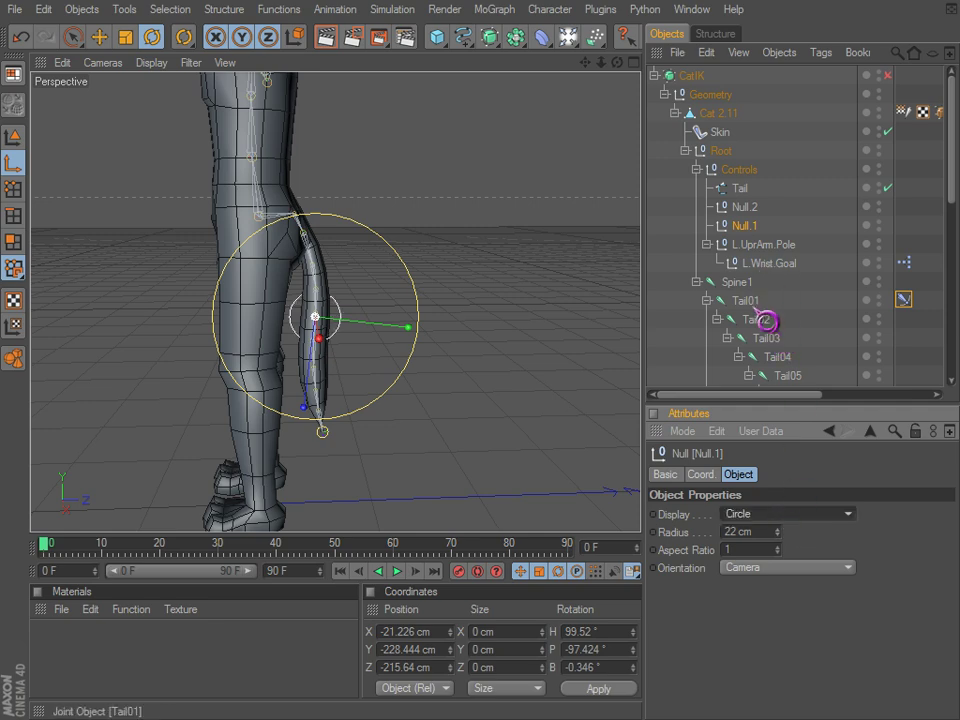
- Place Null.1 above Null.2 in the Controls group and move Null.2 backward, away from the legs, to swing the tail tip
{"action": "left_click_drag", "start_coordinate": [386, 343], "coordinate": [458, 347], "text": "alt"}
{"action": "left_click_drag", "start_coordinate": [420, 404], "coordinate": [604, 418], "text": "alt"}
{"action": "scroll", "coordinate": [786, 330], "scroll_direction": "down", "scroll_amount": 3}
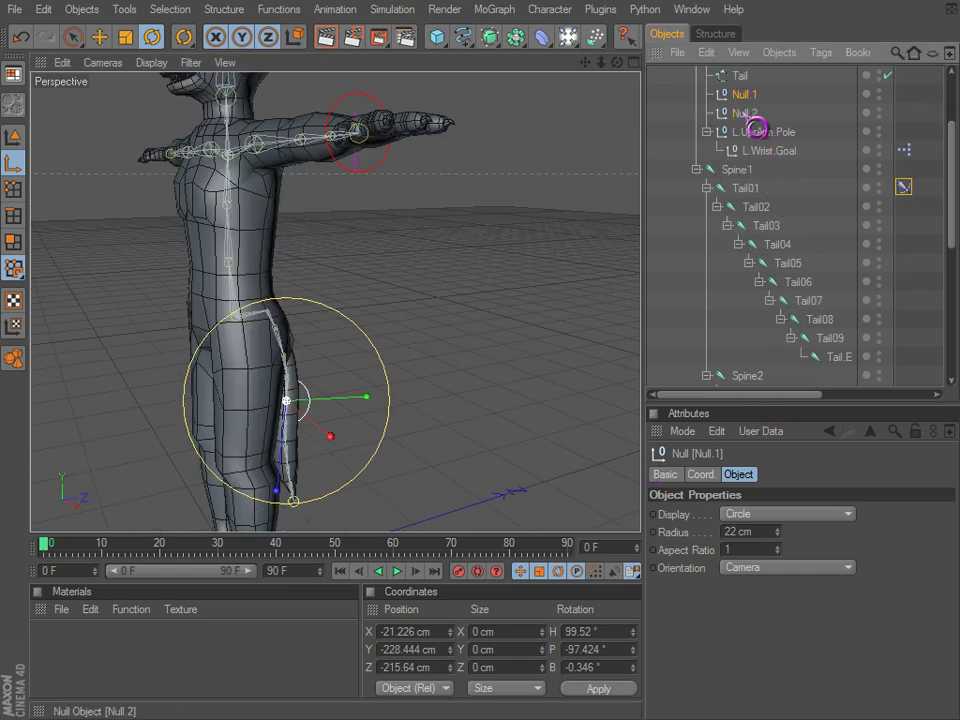
{"action": "left_click", "coordinate": [750, 116]}
{"action": "left_click_drag", "start_coordinate": [403, 411], "coordinate": [428, 378], "text": "alt"}
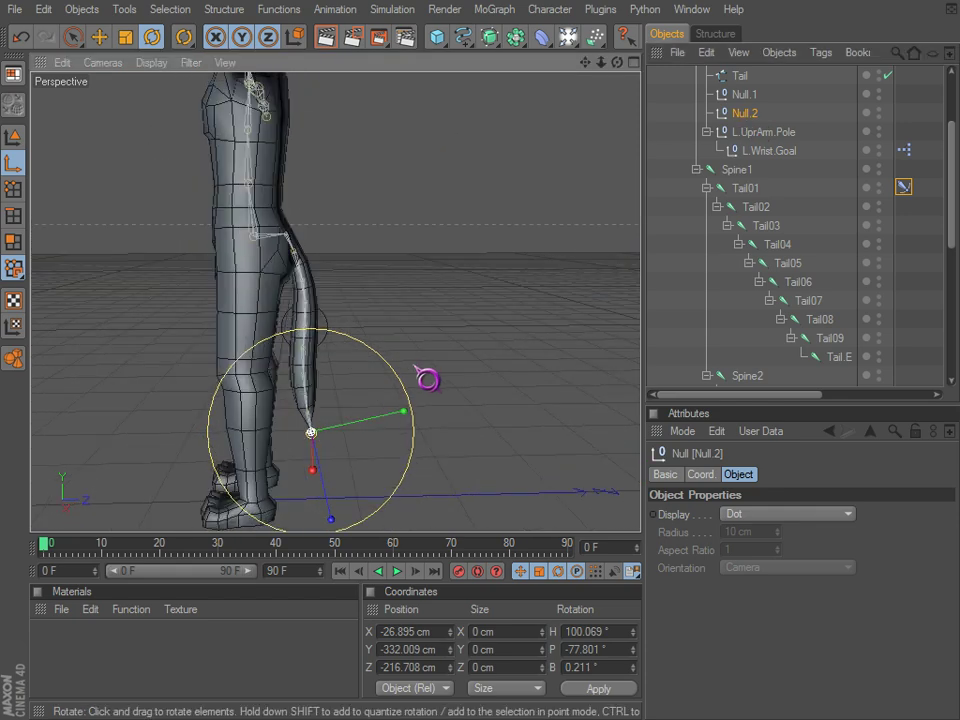
{"action": "key", "text": "e"}
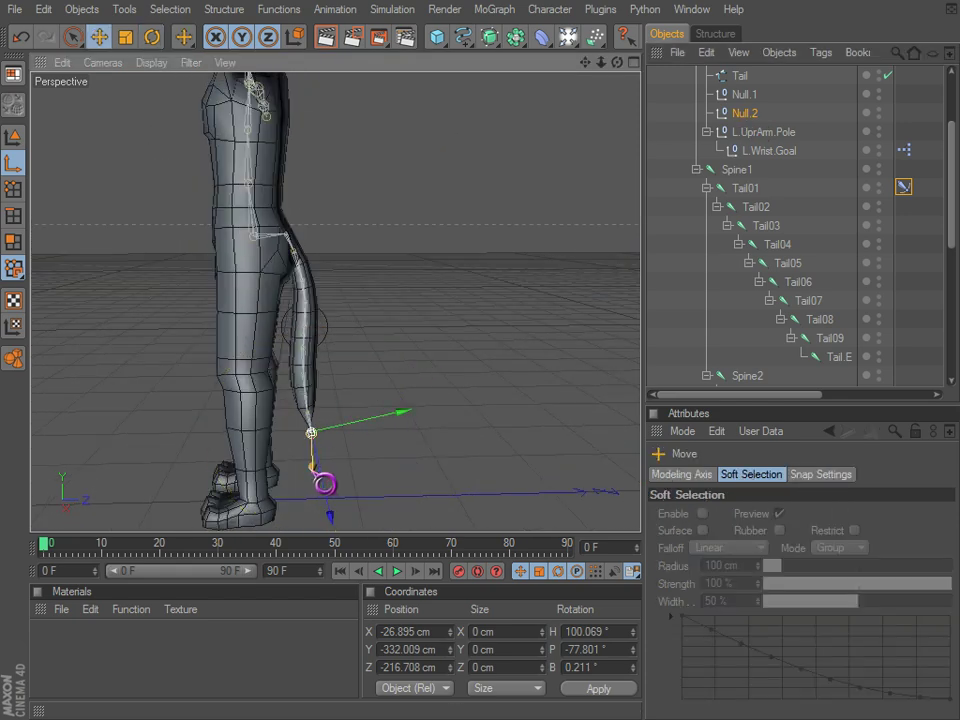
{"action": "left_click_drag", "start_coordinate": [325, 485], "coordinate": [634, 223]}
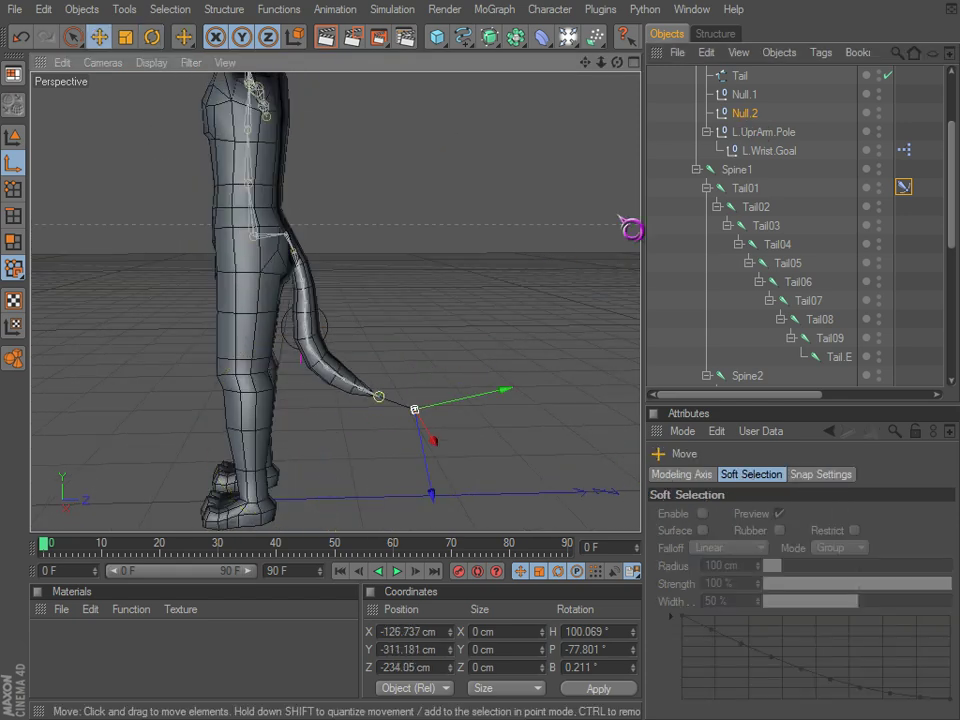
- Move Null.1 to shift the middle of the tail sideways and backward, and check the pose from the front
{"action": "left_click", "coordinate": [743, 94]}
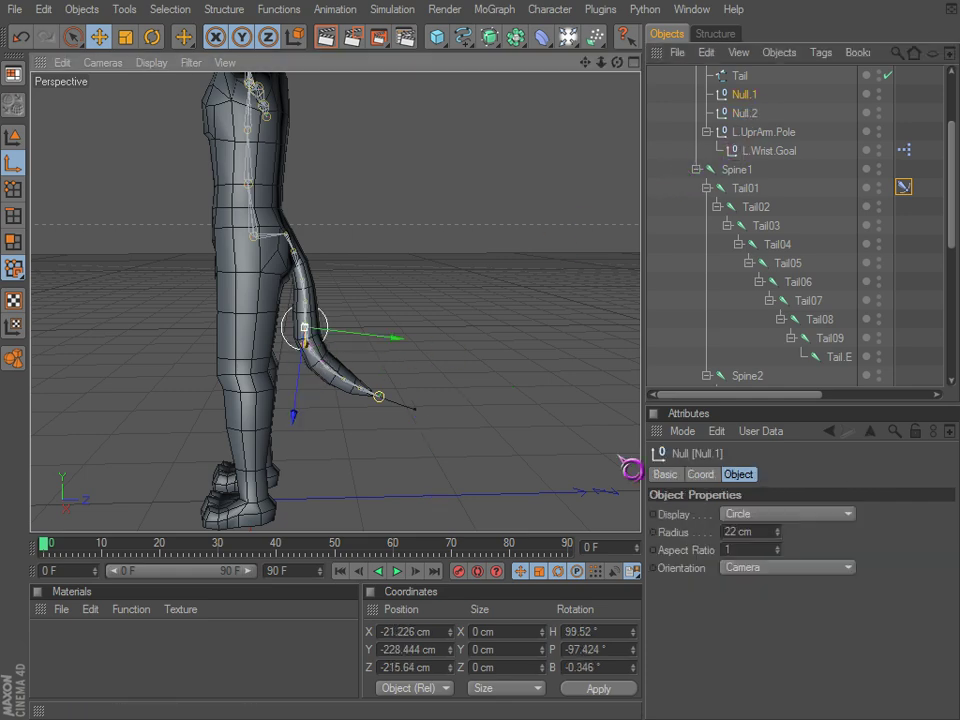
{"action": "left_click_drag", "start_coordinate": [307, 347], "coordinate": [110, 365]}
{"action": "left_click_drag", "start_coordinate": [272, 312], "coordinate": [291, 311]}
{"action": "middle_click_drag", "start_coordinate": [395, 275], "coordinate": [410, 373], "text": "alt"}
{"action": "left_click_drag", "start_coordinate": [395, 275], "coordinate": [590, 240], "text": "alt"}
{"action": "middle_click_drag", "start_coordinate": [395, 275], "coordinate": [378, 321], "text": "alt"}
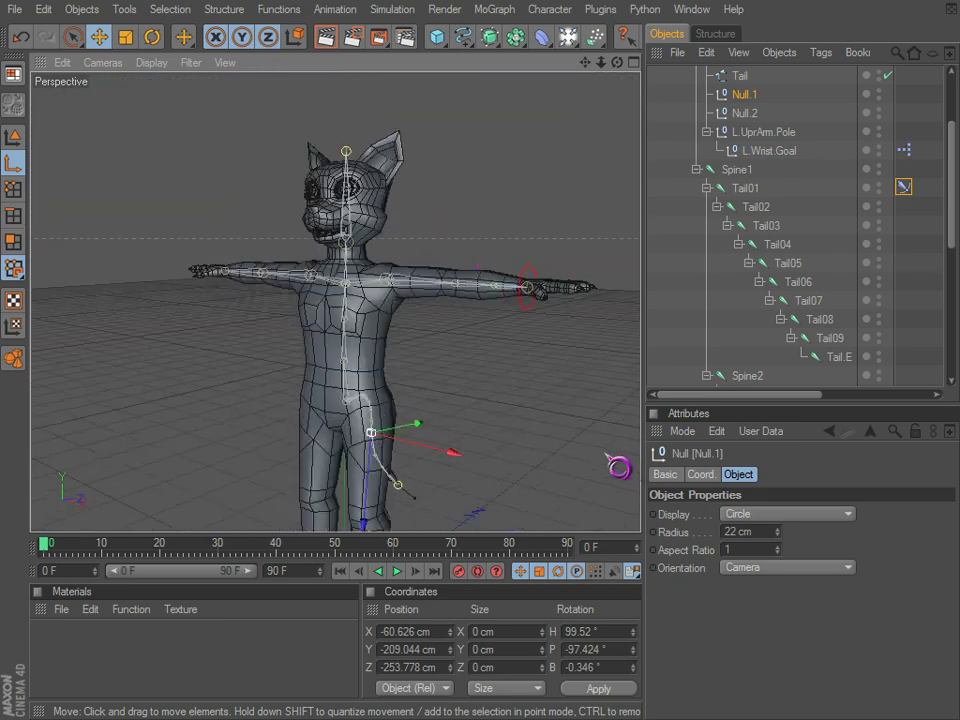